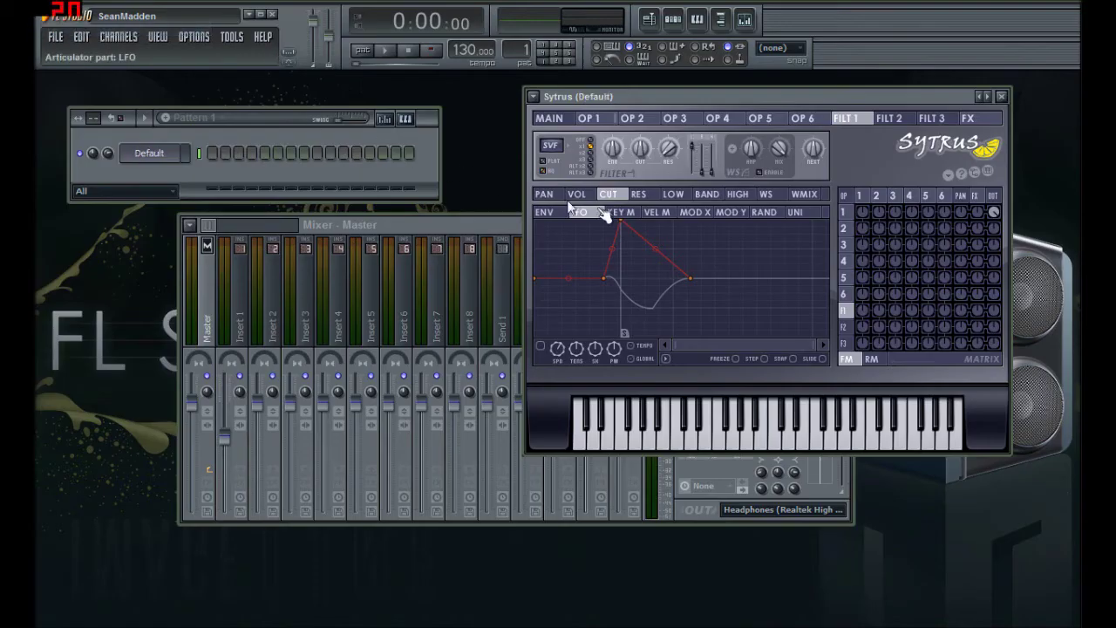
# Step: Open operator 1, enable playing notes from the computer keyboard, and audition the default sound
pyautogui.click(589, 120)
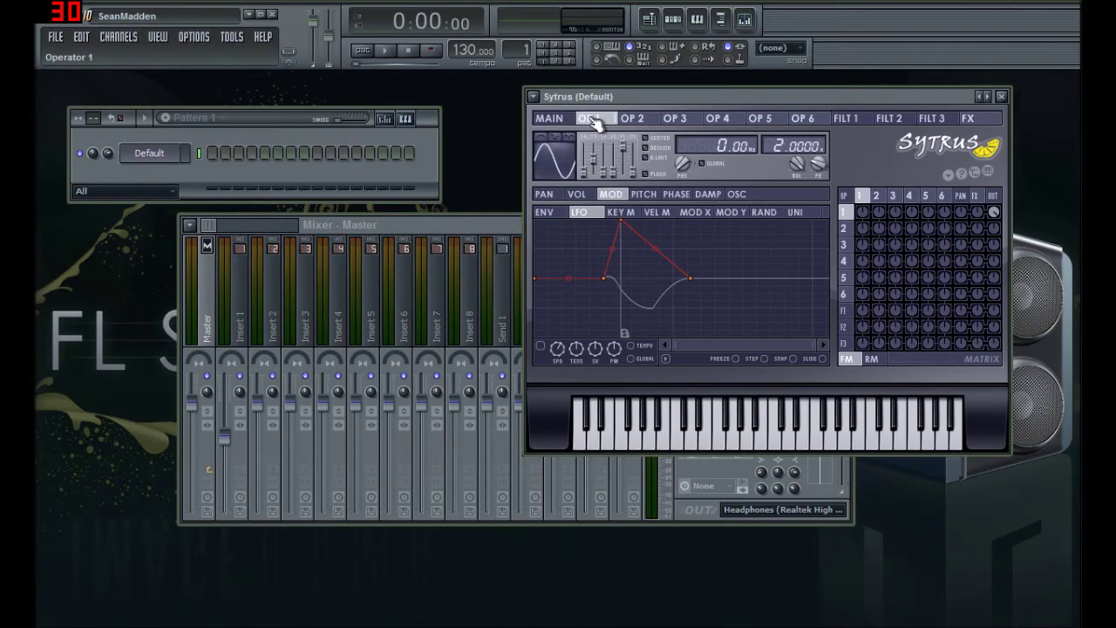
pyautogui.click(566, 121)
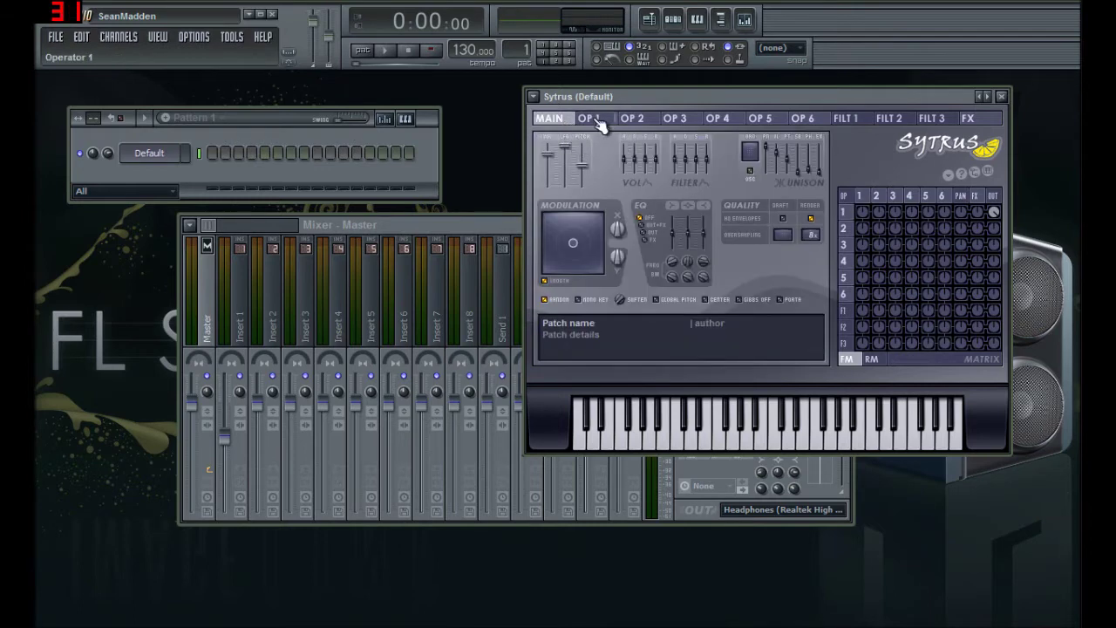
pyautogui.click(597, 123)
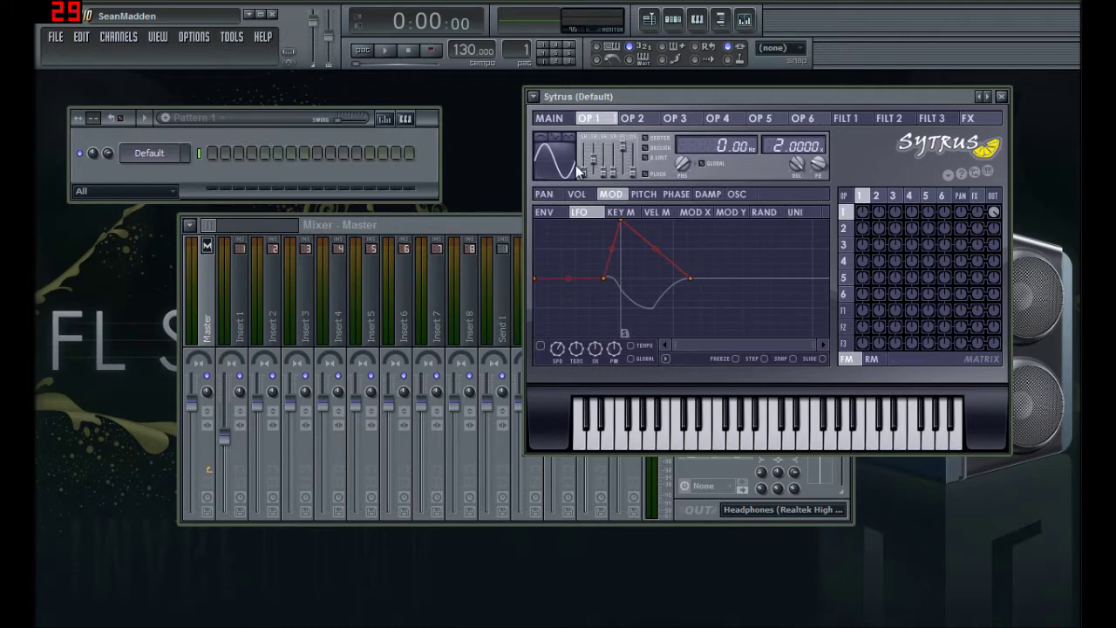
pyautogui.click(597, 46)
pyautogui.press('v')
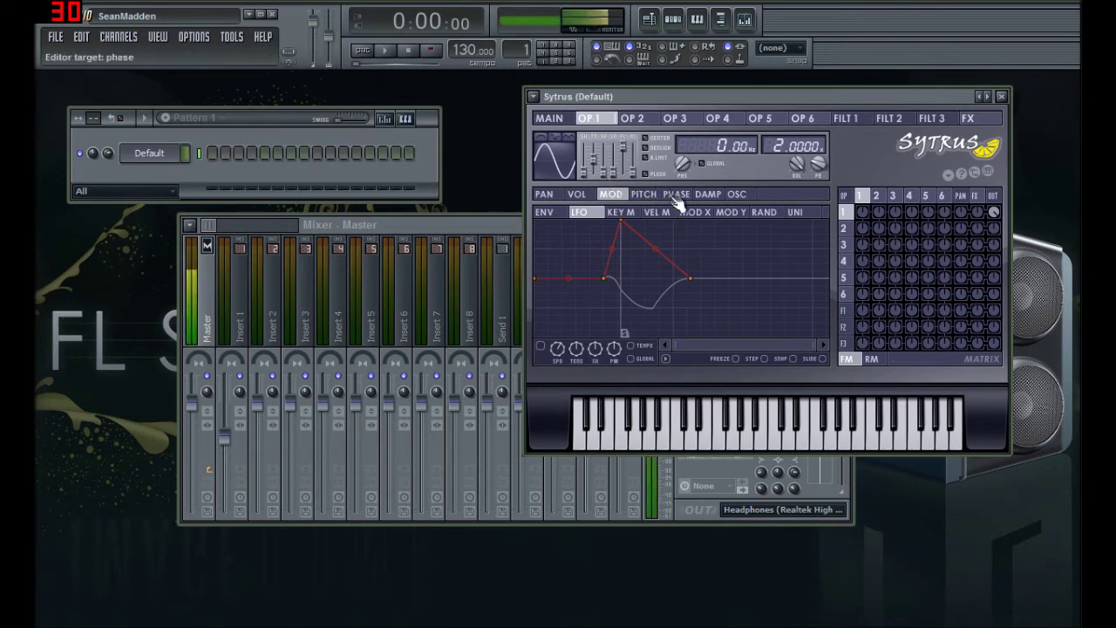
pyautogui.press('x')
pyautogui.press('c')
pyautogui.press('z')
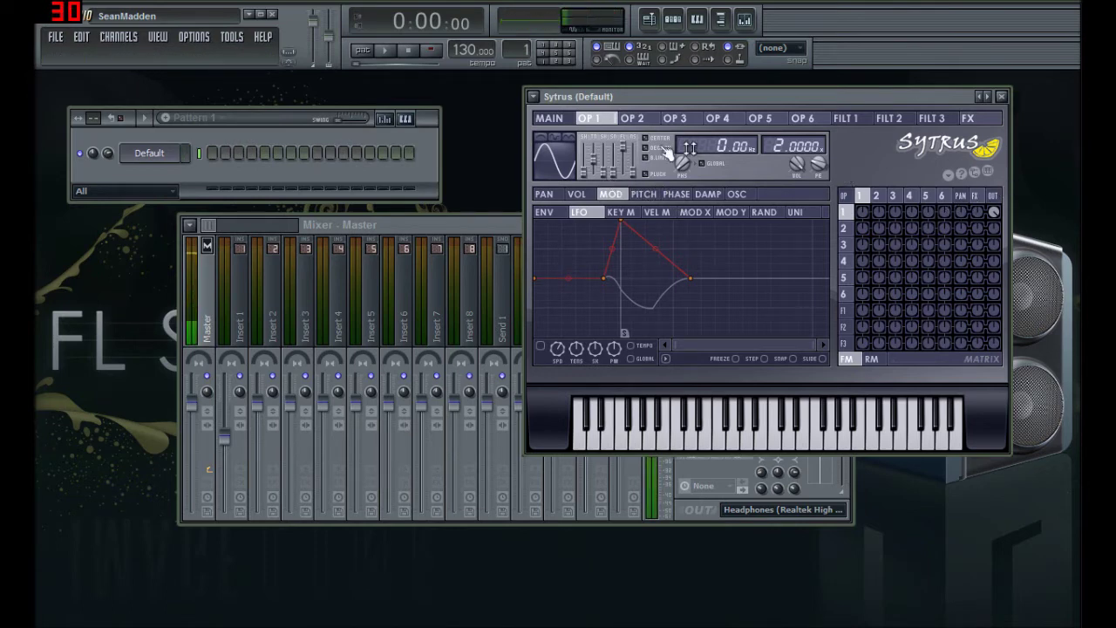
pyautogui.click(626, 120)
pyautogui.click(609, 122)
pyautogui.click(625, 124)
pyautogui.press('c')
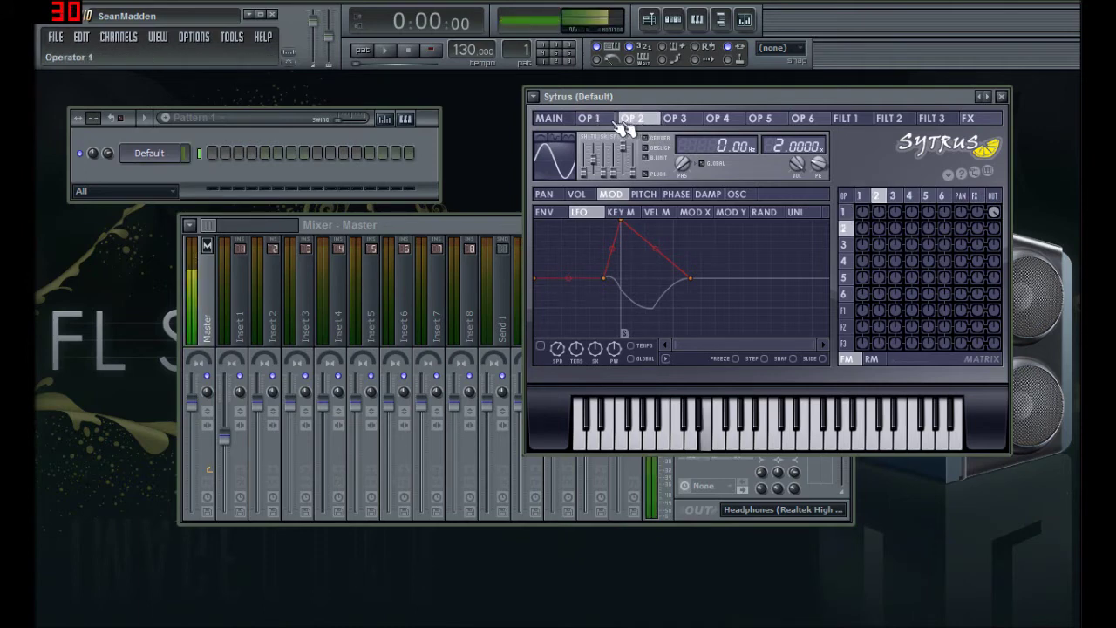
pyautogui.click(607, 122)
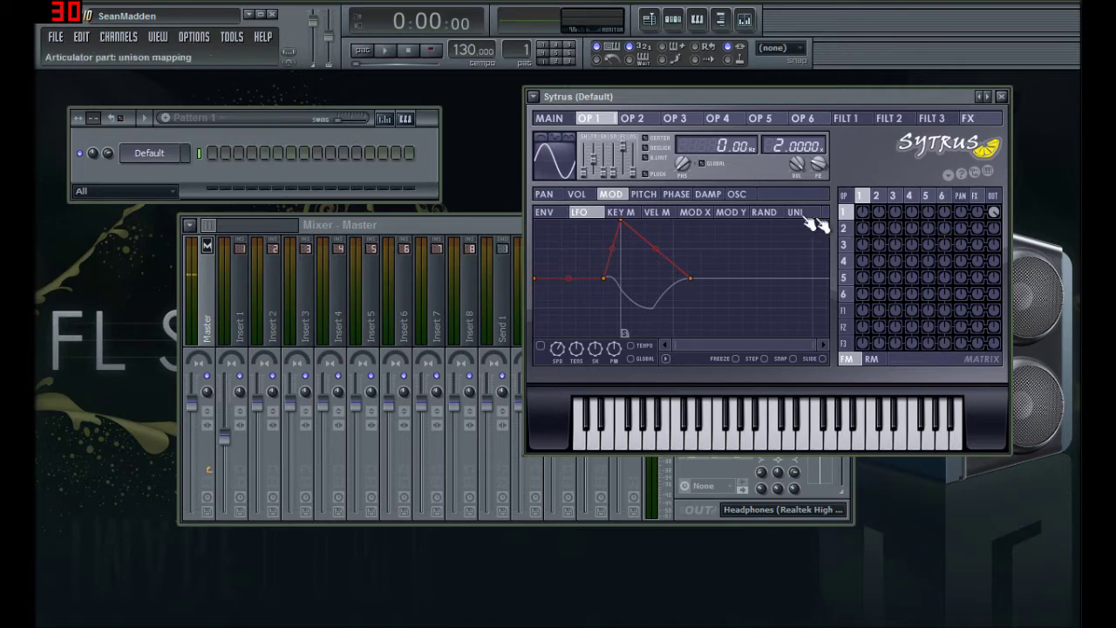
# Step: Change operator 1's oscillator shape to a square wave and set its frequency ratio to 0.4000
pyautogui.click(560, 161)
pyautogui.click(575, 163)
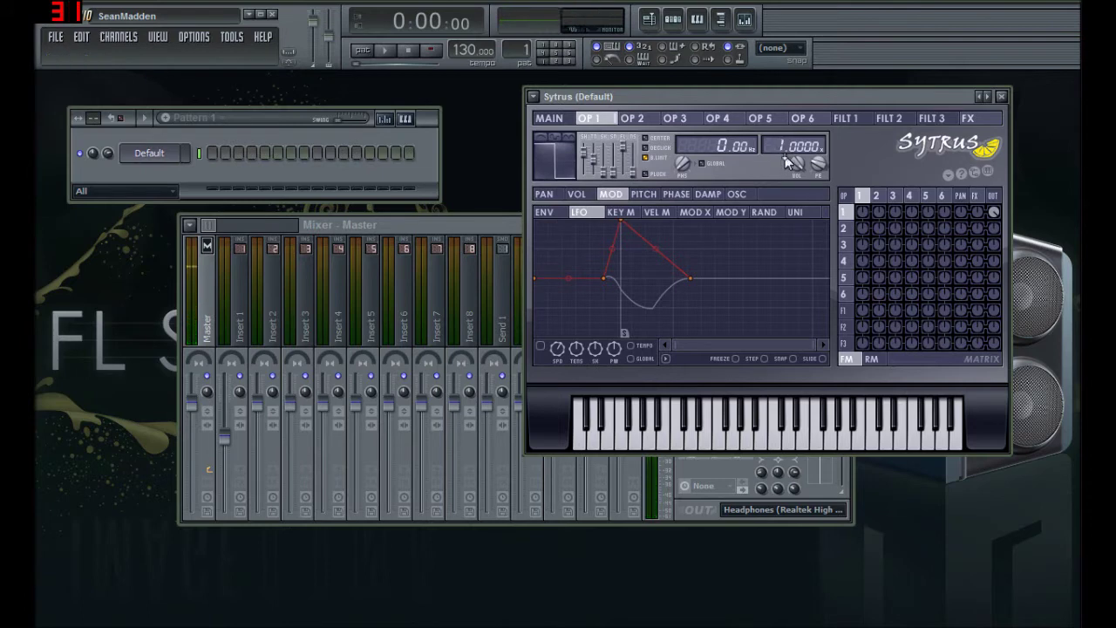
pyautogui.scroll(-1, 785, 156)
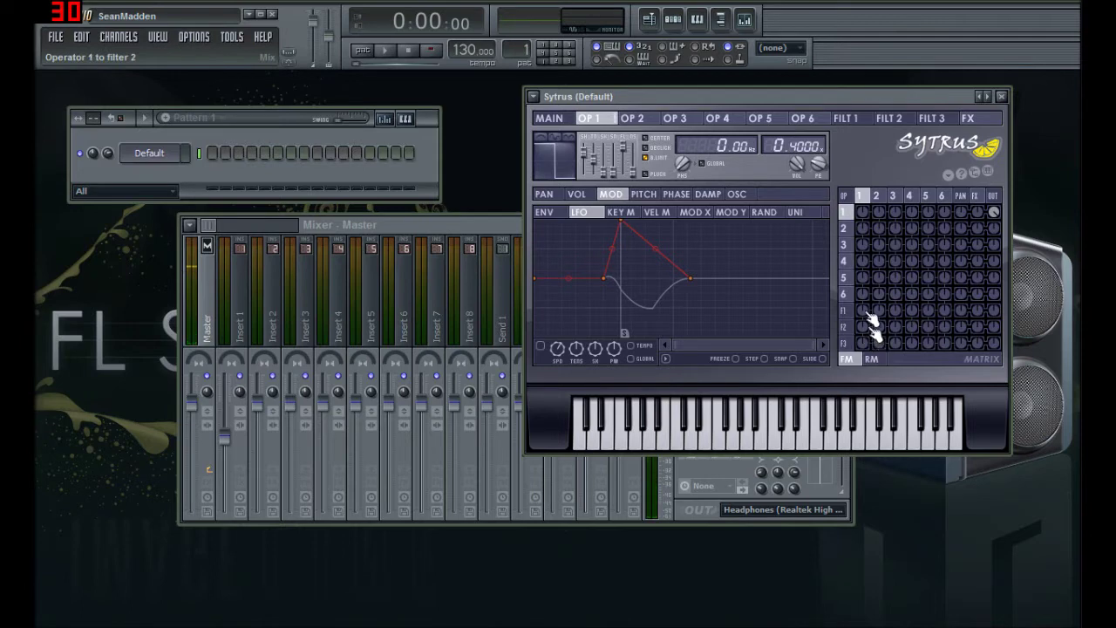
# Step: Route operator 1 into filter 1 in the matrix instead of directly to the output, and send filter 1 to the output
pyautogui.moveTo(861, 294)
pyautogui.mouseDown()
pyautogui.moveTo(862, 261)
pyautogui.moveTo(861, 306)
pyautogui.moveTo(871, 294)
pyautogui.mouseUp()
pyautogui.moveTo(862, 311); pyautogui.dragTo(863, 301)
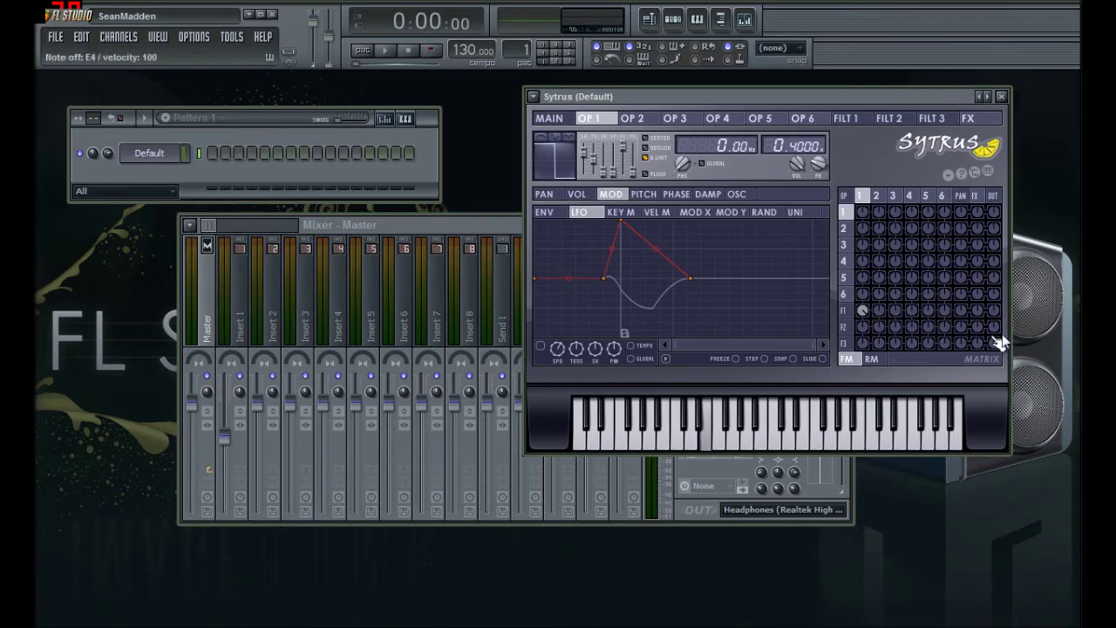
pyautogui.moveTo(994, 311); pyautogui.dragTo(994, 304)
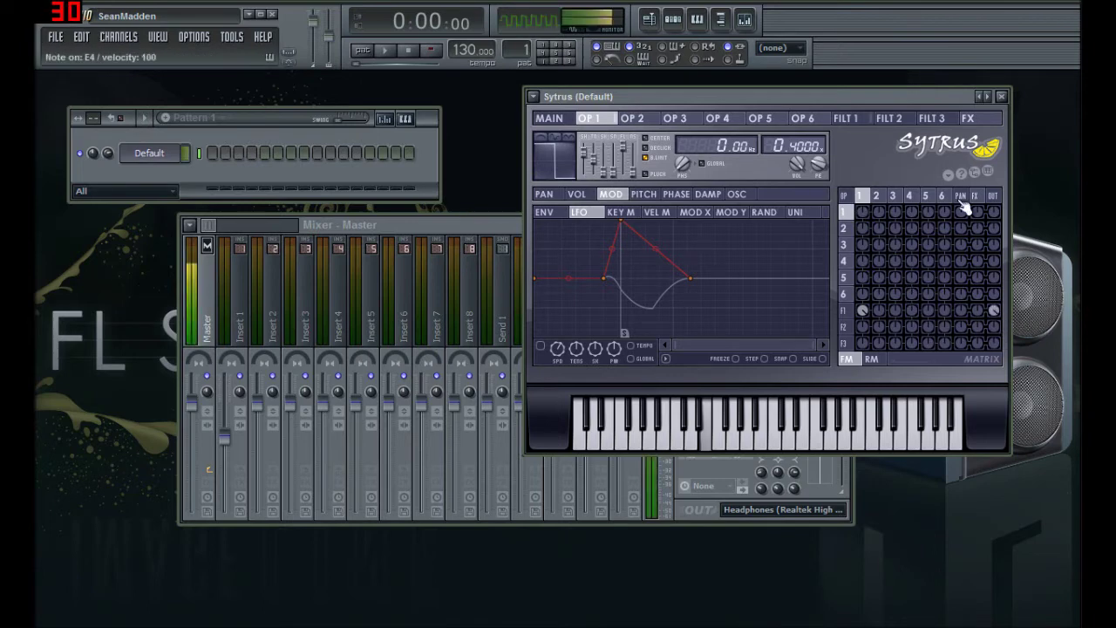
# Step: Set filter 1 to the Lime low pass type in single filter mode
pyautogui.click(846, 118)
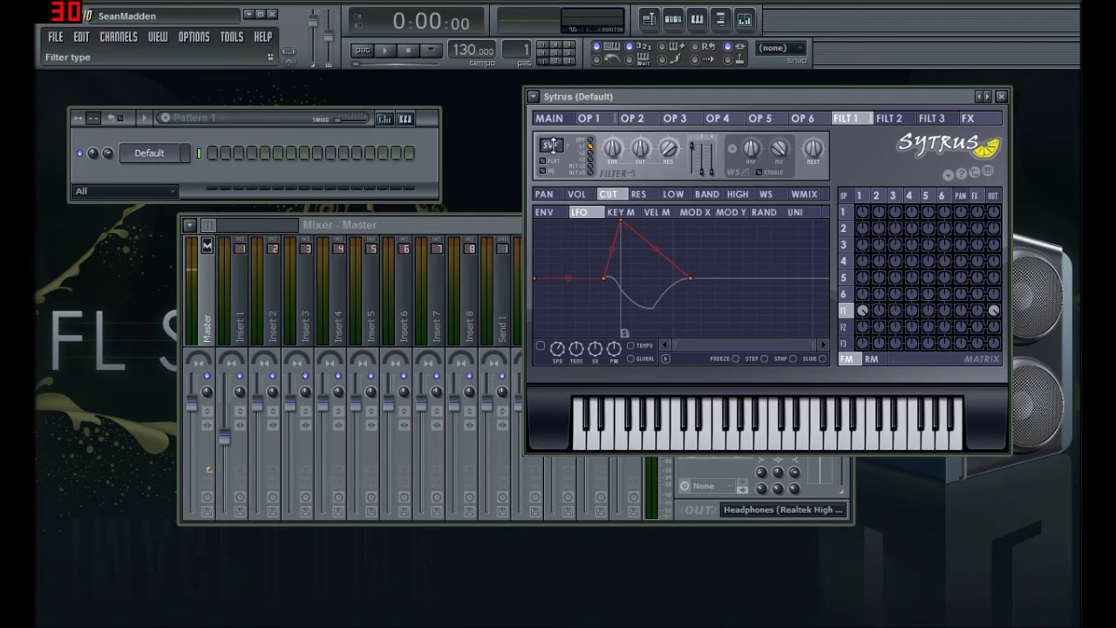
pyautogui.click(552, 145)
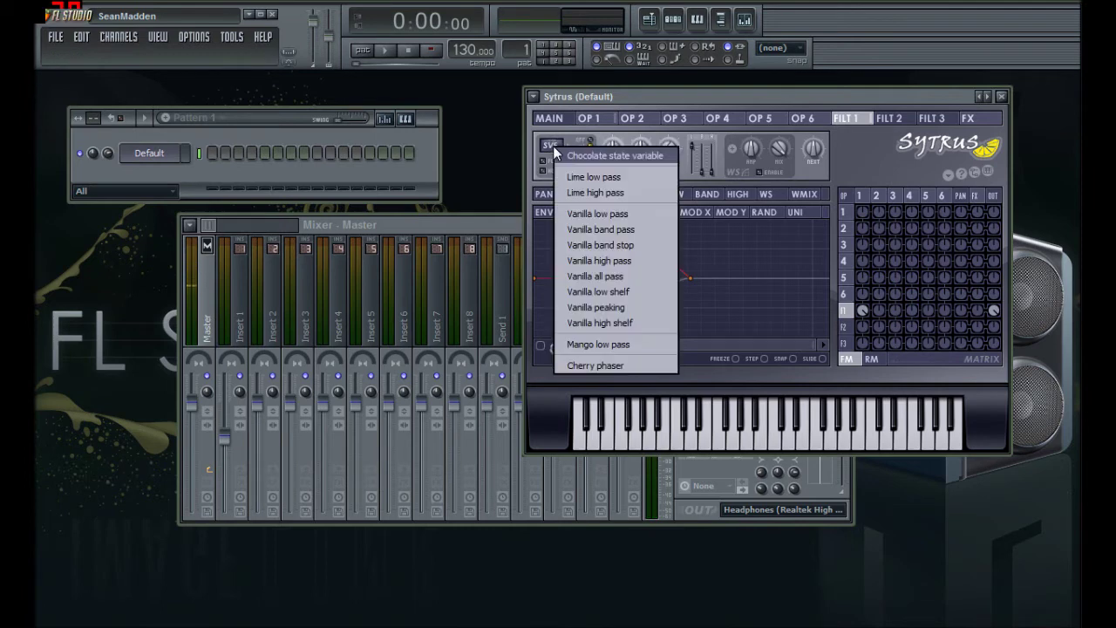
pyautogui.click(596, 177)
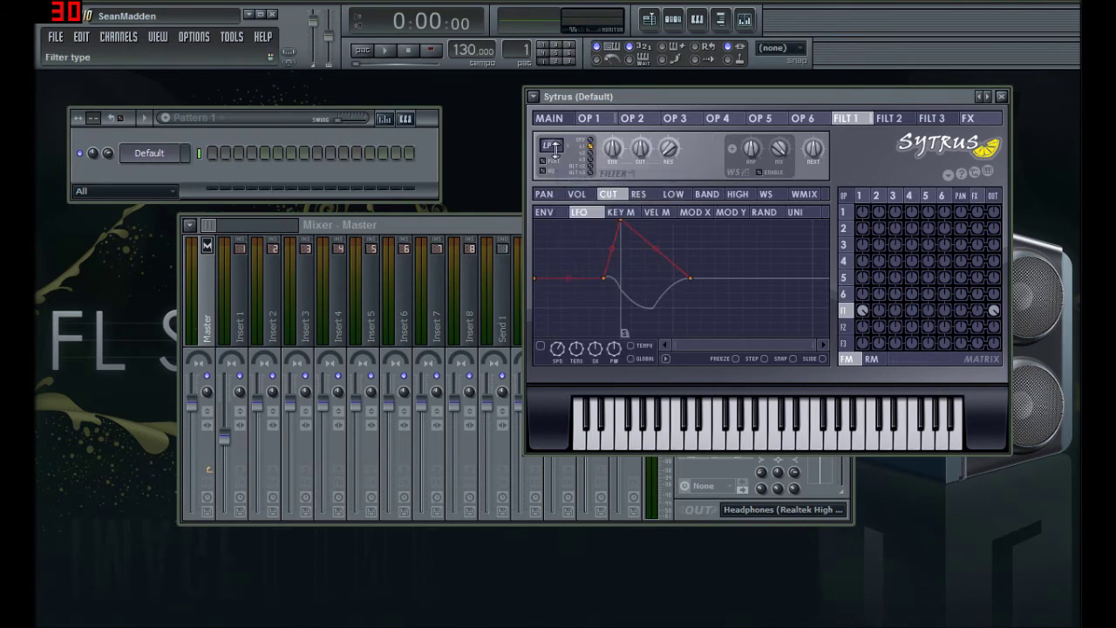
pyautogui.click(552, 146)
pyautogui.click(585, 179)
pyautogui.scroll(-1, 545, 145)
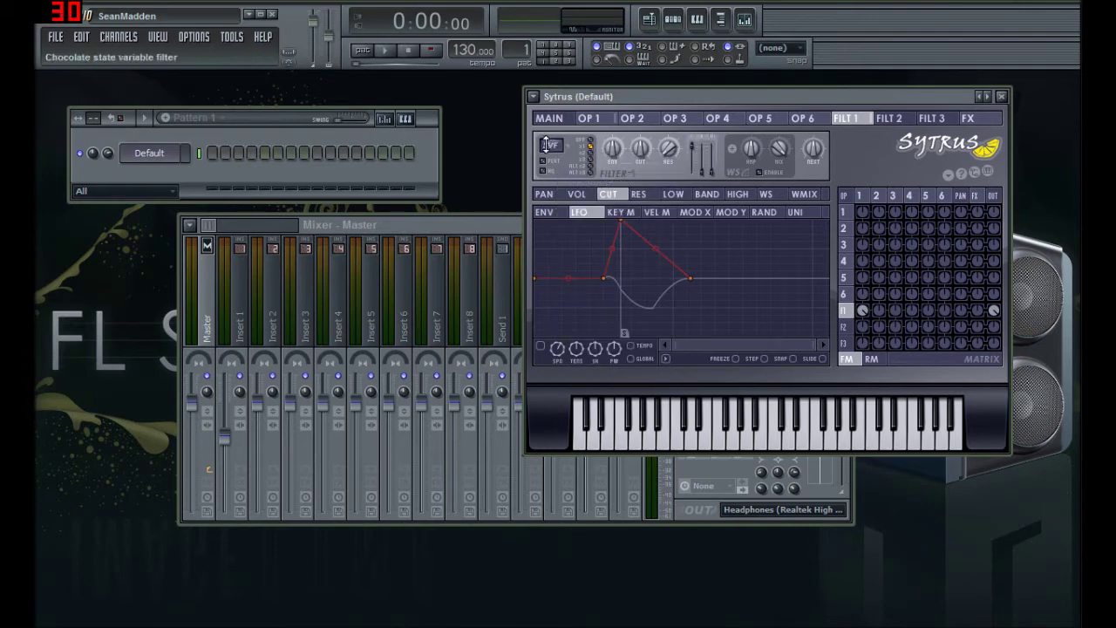
pyautogui.scroll(-1, 549, 149)
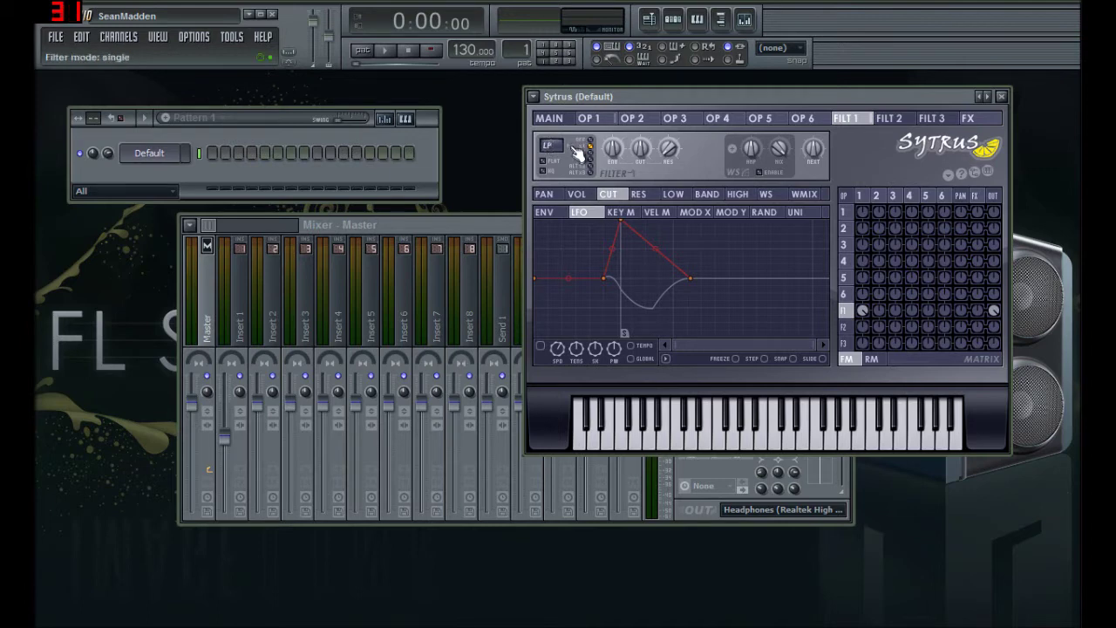
pyautogui.click(589, 146)
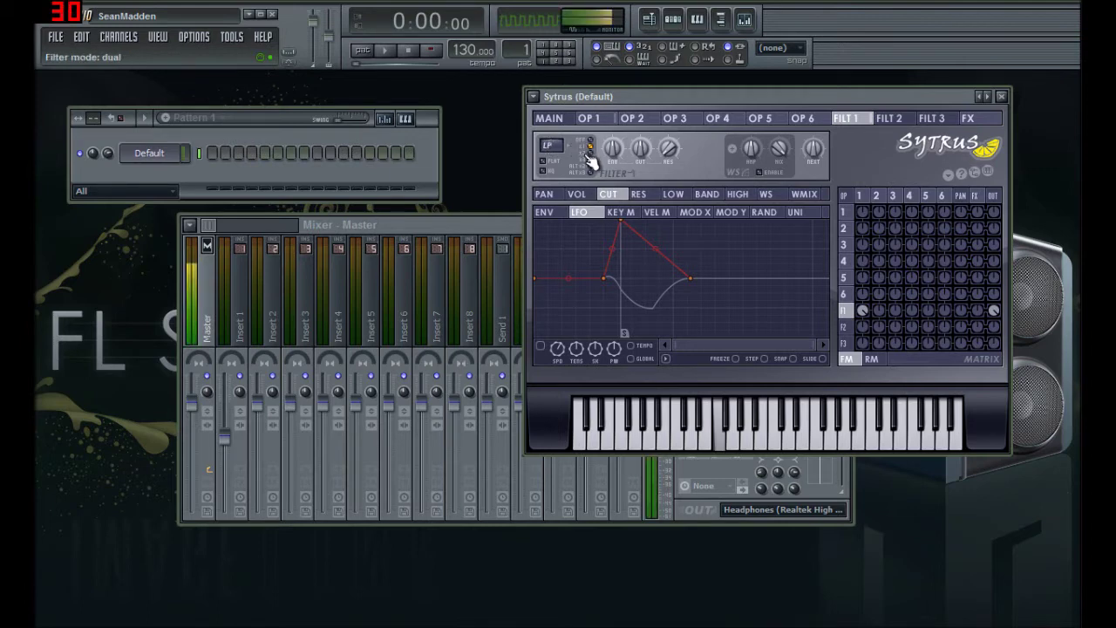
pyautogui.click(634, 119)
pyautogui.click(593, 121)
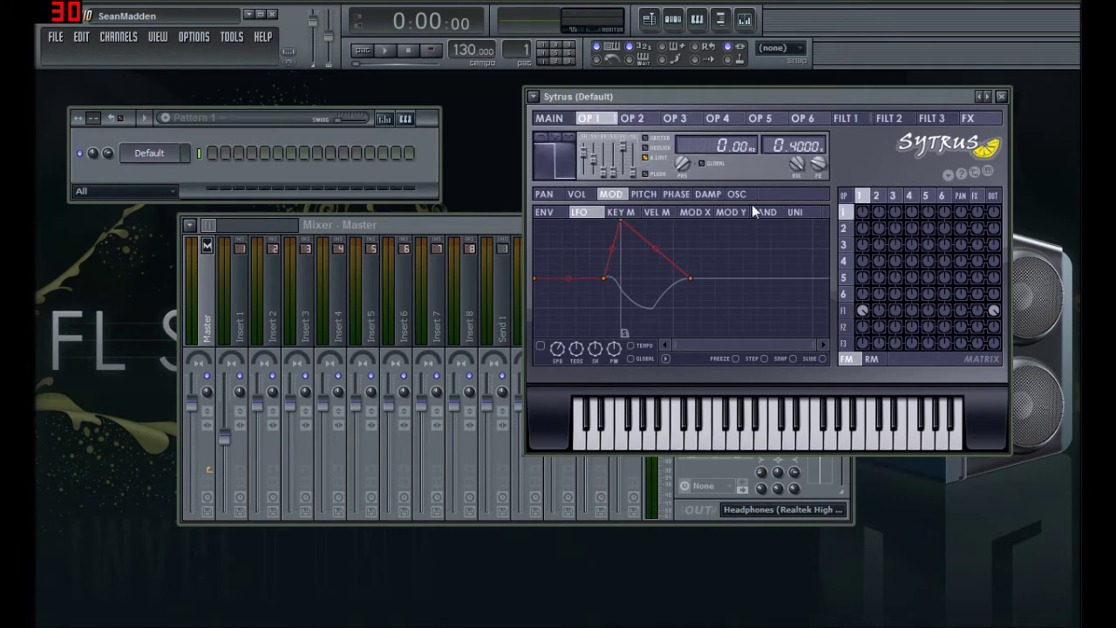
pyautogui.click(851, 120)
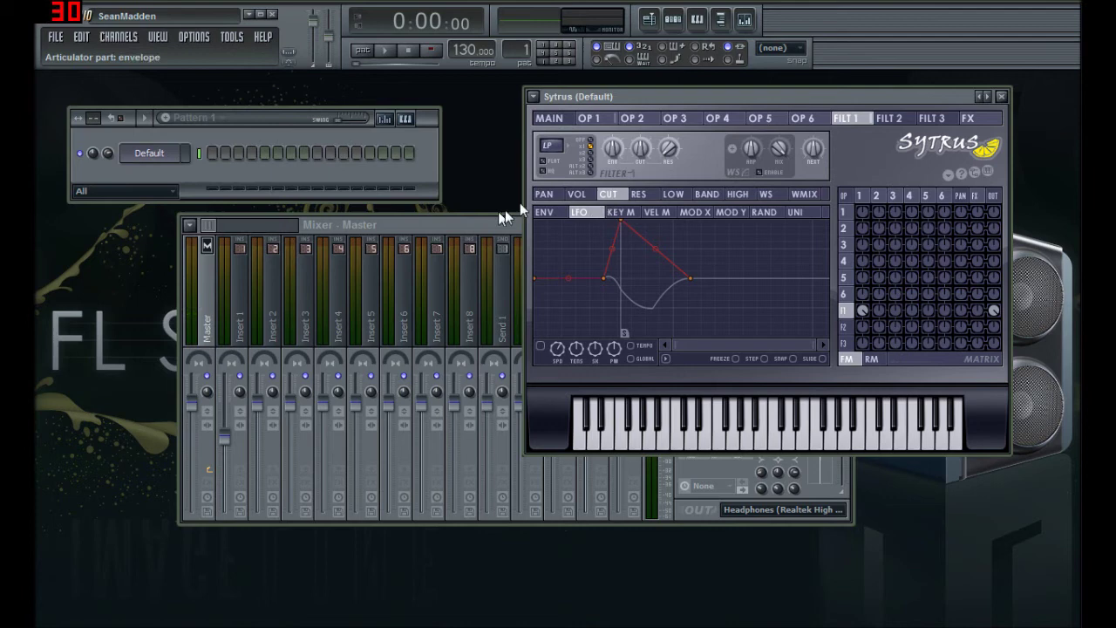
# Step: Enable filter 1's cutoff LFO, delete its envelope's last two points, and move the remaining end point to the start at -100%
pyautogui.click(580, 211)
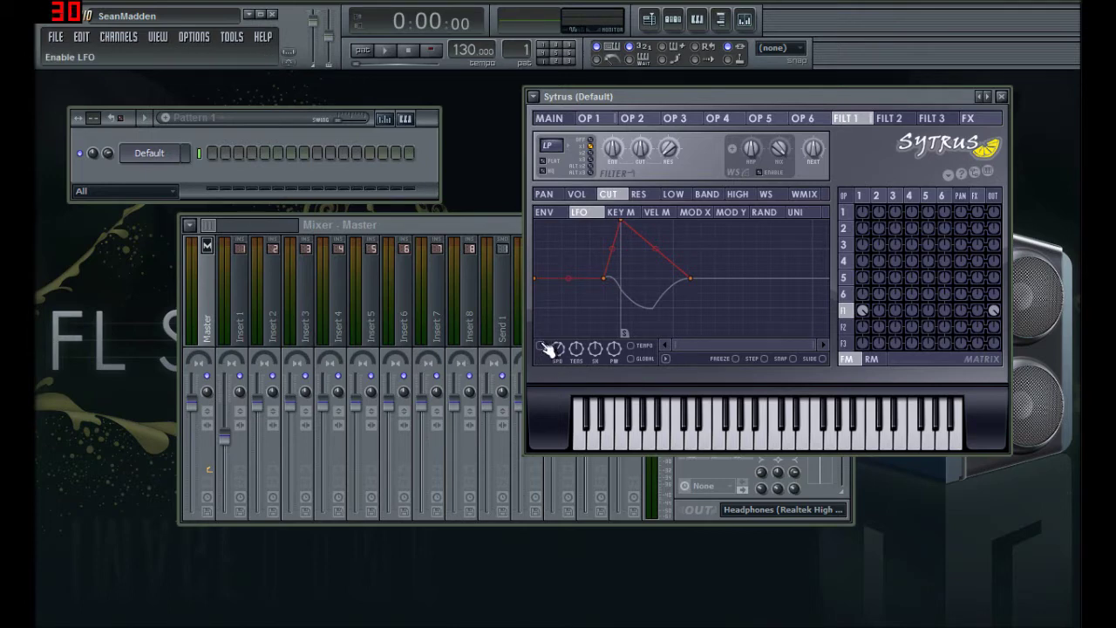
pyautogui.rightClick(620, 224)
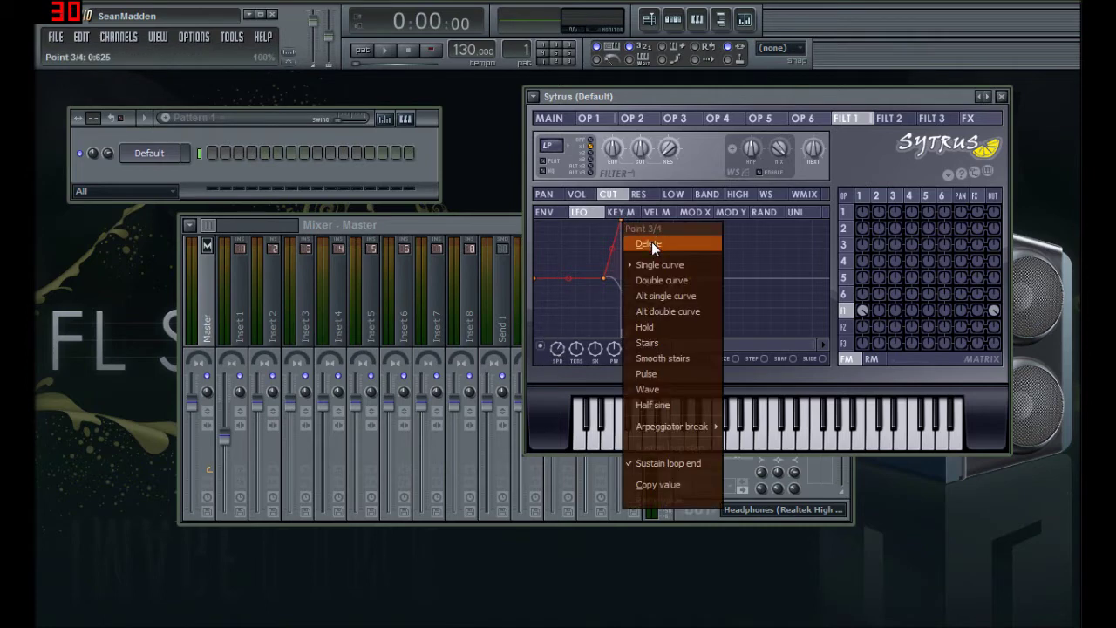
pyautogui.click(651, 242)
pyautogui.rightClick(691, 279)
pyautogui.click(703, 300)
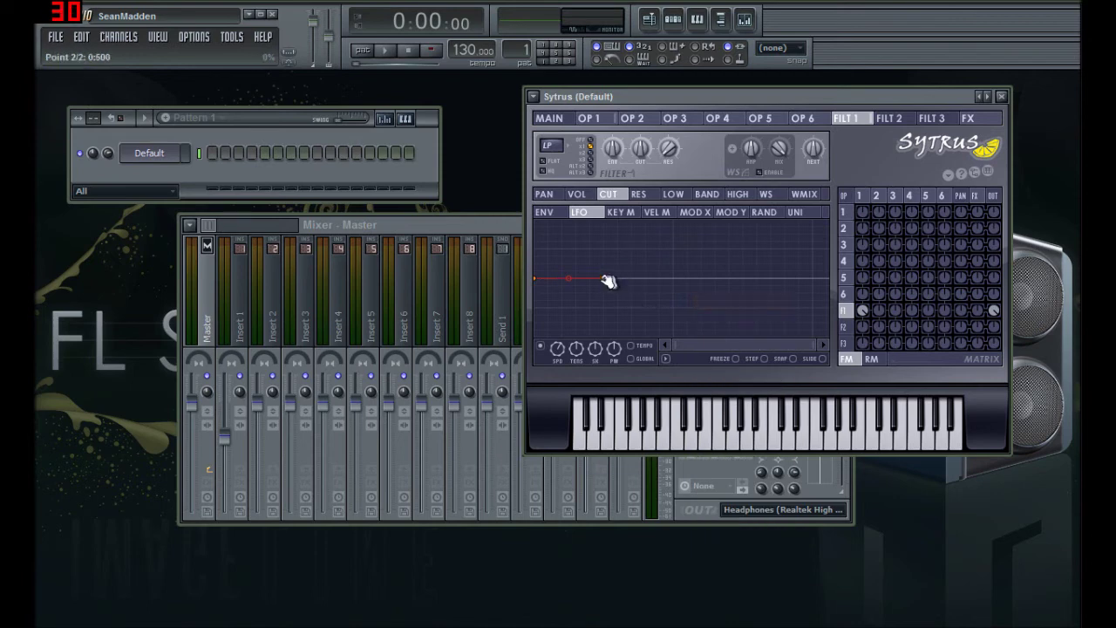
pyautogui.moveTo(609, 277); pyautogui.dragTo(572, 334)
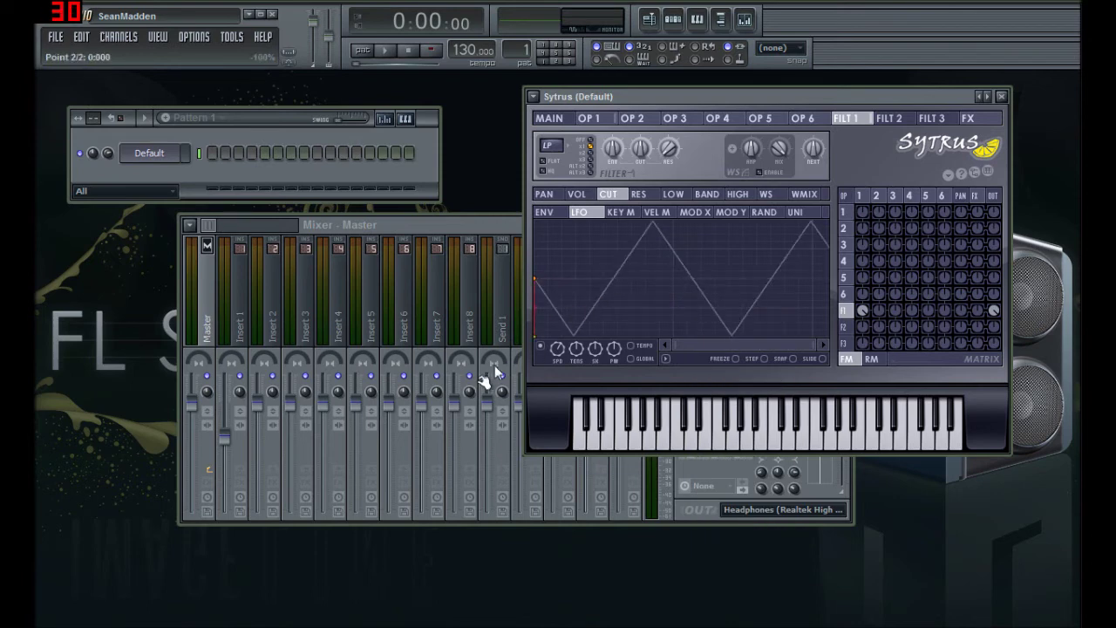
# Step: Add a series of high and low points across filter 1's cutoff LFO envelope to form irregular peaks
pyautogui.moveTo(587, 254); pyautogui.dragTo(617, 233)
pyautogui.click(621, 325)
pyautogui.click(632, 285)
pyautogui.click(688, 321)
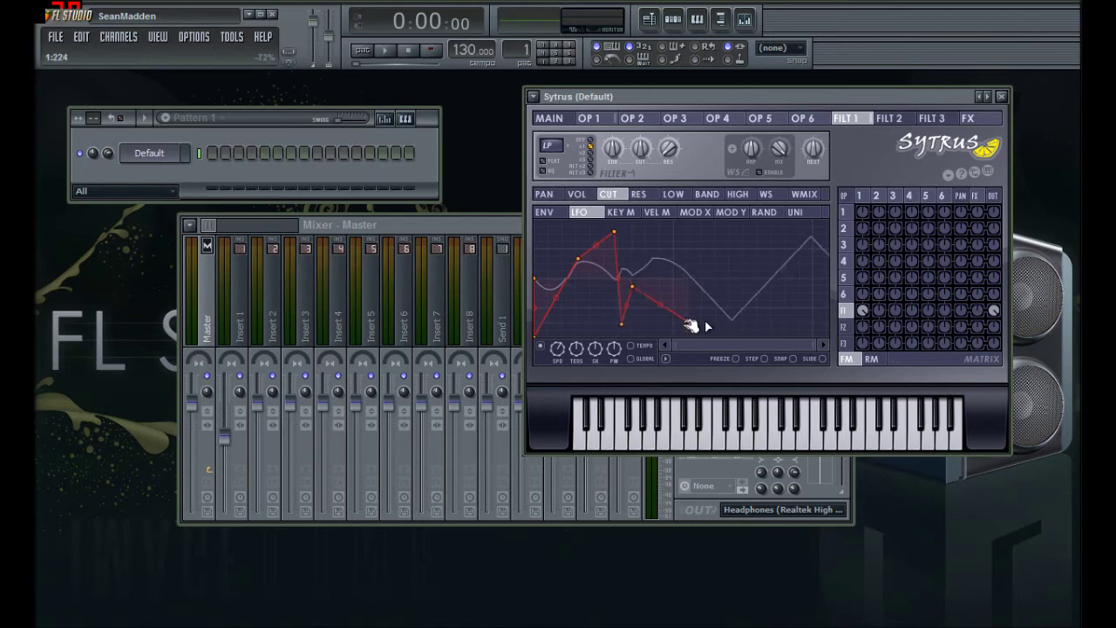
pyautogui.click(759, 309)
pyautogui.click(724, 252)
pyautogui.click(678, 229)
pyautogui.click(718, 225)
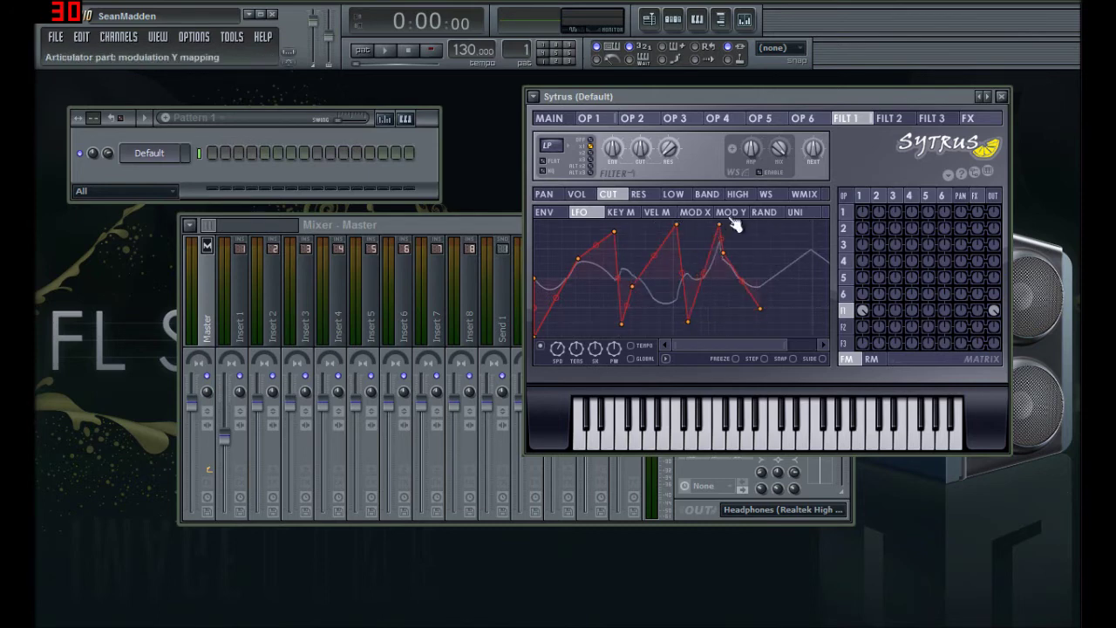
# Step: Delete the last three points of filter 1's cutoff LFO envelope
pyautogui.moveTo(728, 262); pyautogui.dragTo(721, 306)
pyautogui.rightClick(722, 307)
pyautogui.click(743, 329)
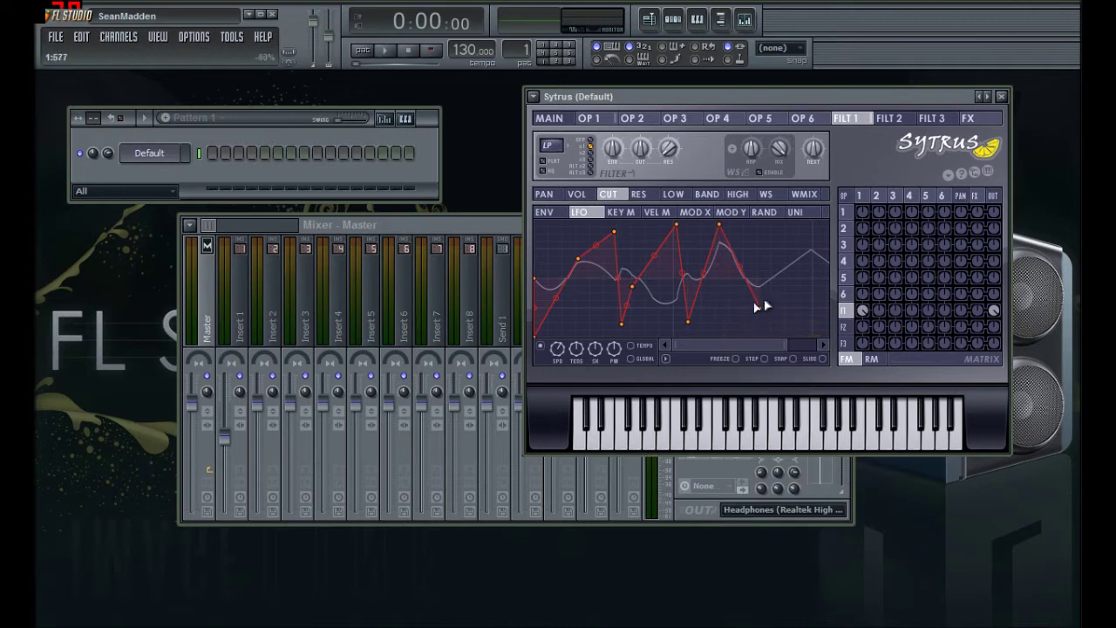
pyautogui.rightClick(755, 308)
pyautogui.click(747, 305)
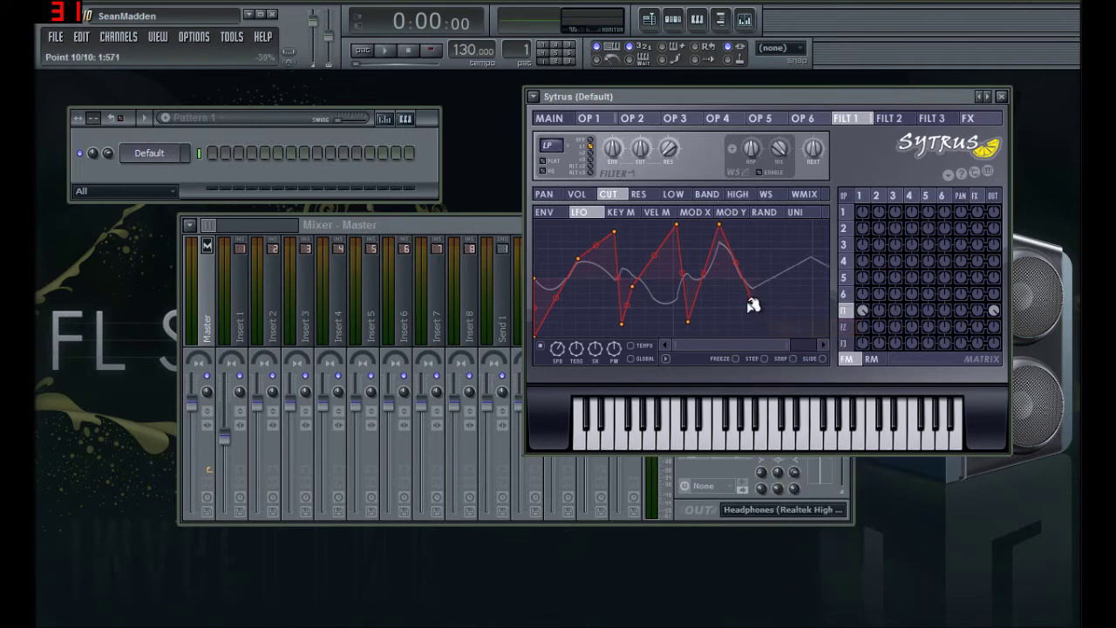
pyautogui.moveTo(753, 303); pyautogui.dragTo(749, 301)
pyautogui.rightClick(751, 302)
pyautogui.click(767, 323)
pyautogui.rightClick(747, 304)
pyautogui.click(768, 325)
pyautogui.rightClick(723, 225)
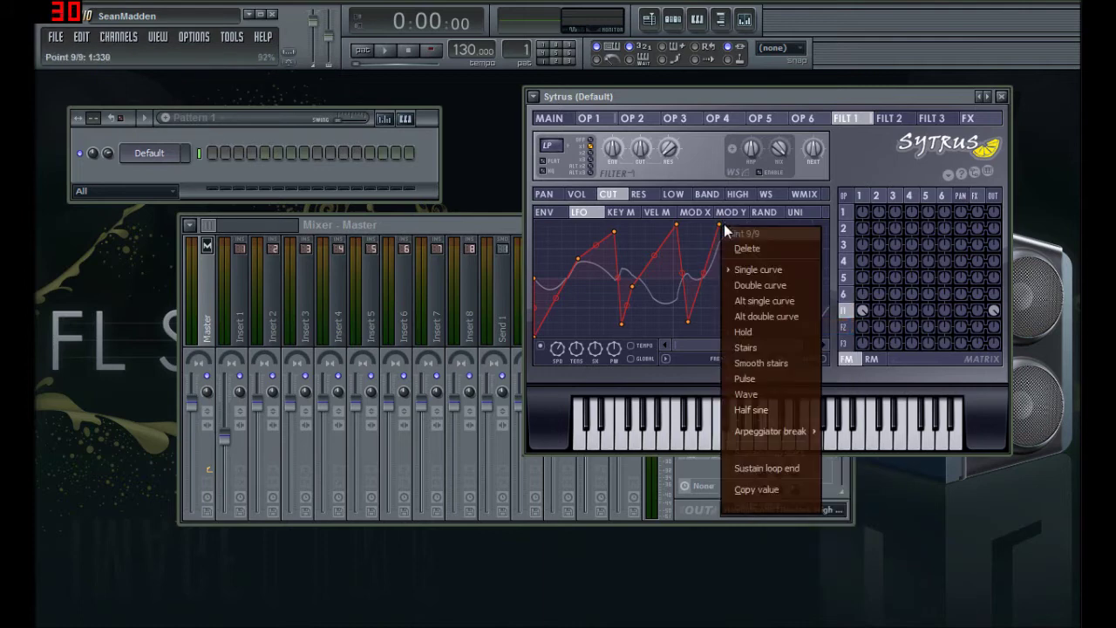
pyautogui.click(751, 252)
# Step: Delete the six remaining added points from filter 1's cutoff LFO envelope, working back towards the start
pyautogui.moveTo(685, 324); pyautogui.dragTo(690, 319)
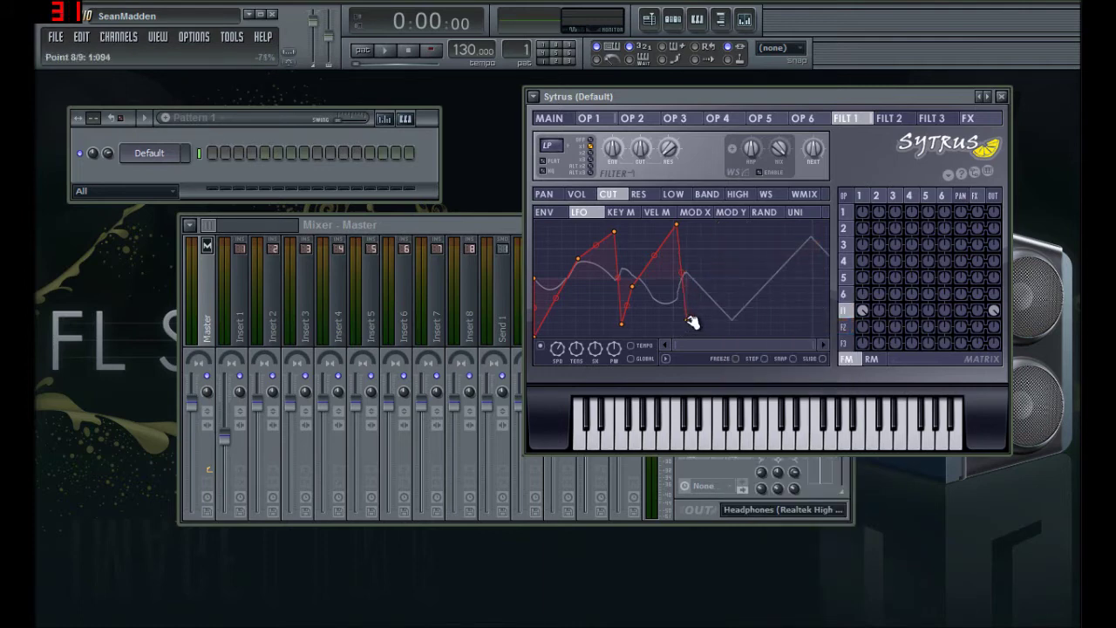
pyautogui.rightClick(691, 319)
pyautogui.click(710, 325)
pyautogui.rightClick(688, 323)
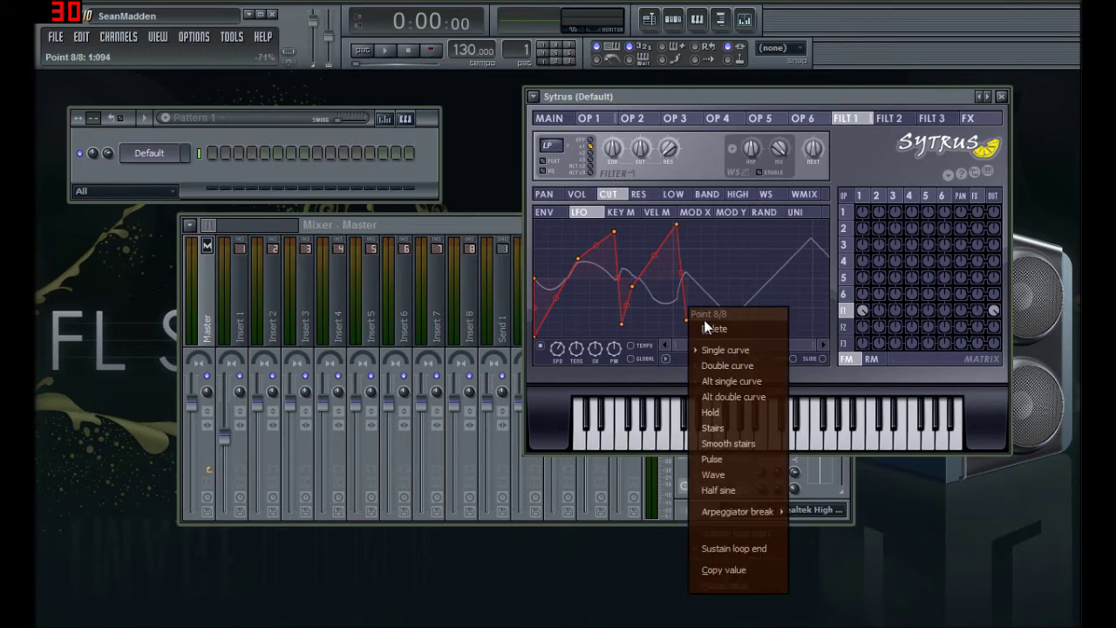
pyautogui.click(706, 326)
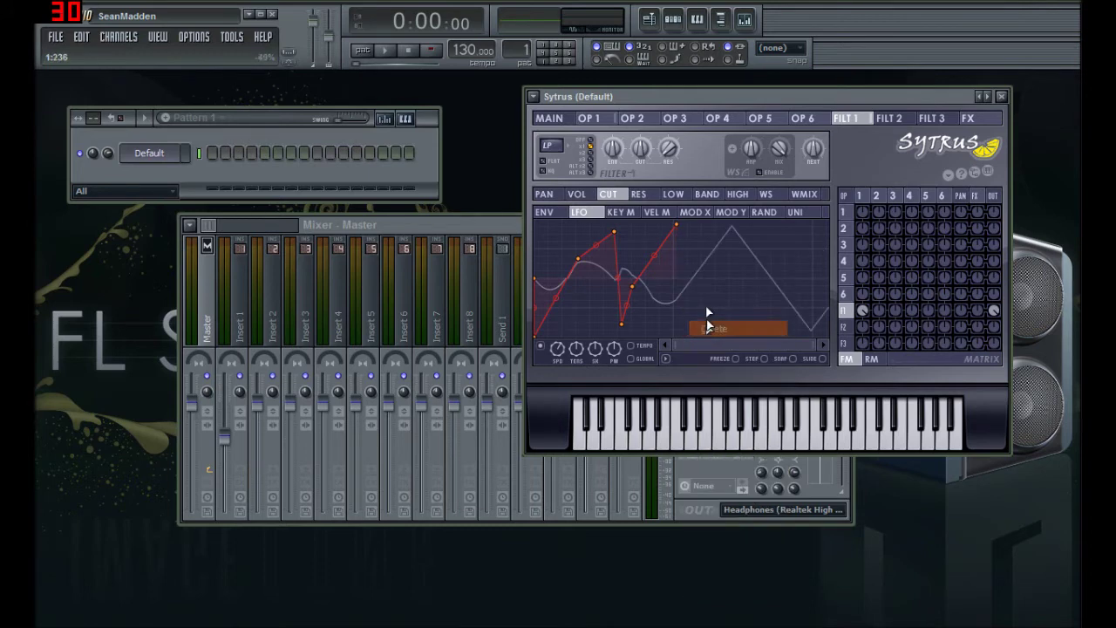
pyautogui.rightClick(679, 226)
pyautogui.click(704, 248)
pyautogui.rightClick(637, 291)
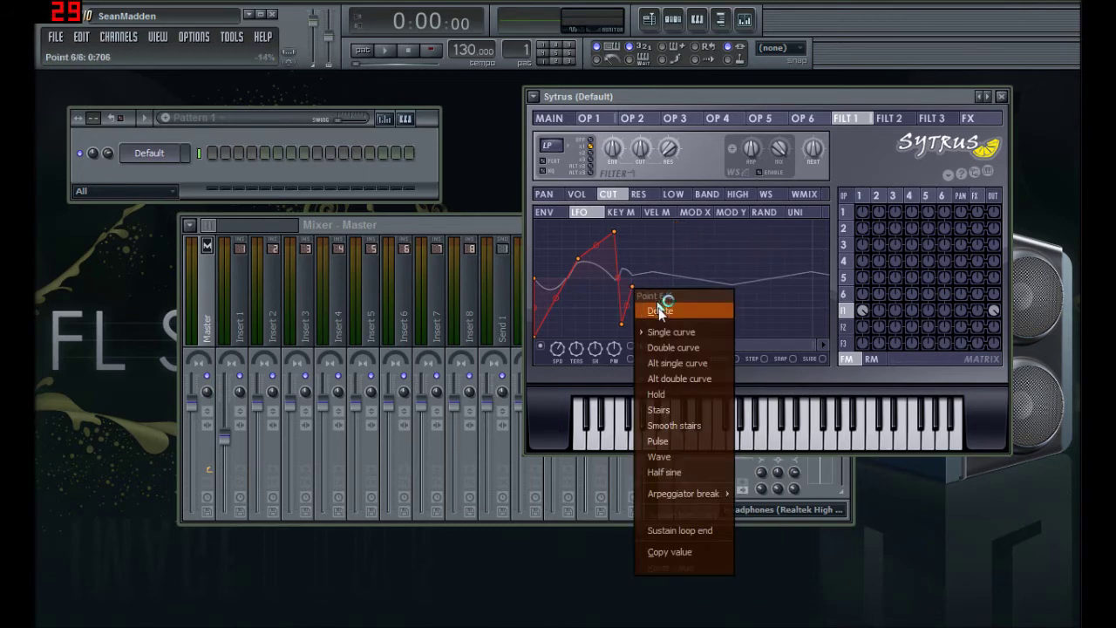
pyautogui.click(660, 307)
pyautogui.rightClick(624, 321)
pyautogui.click(643, 326)
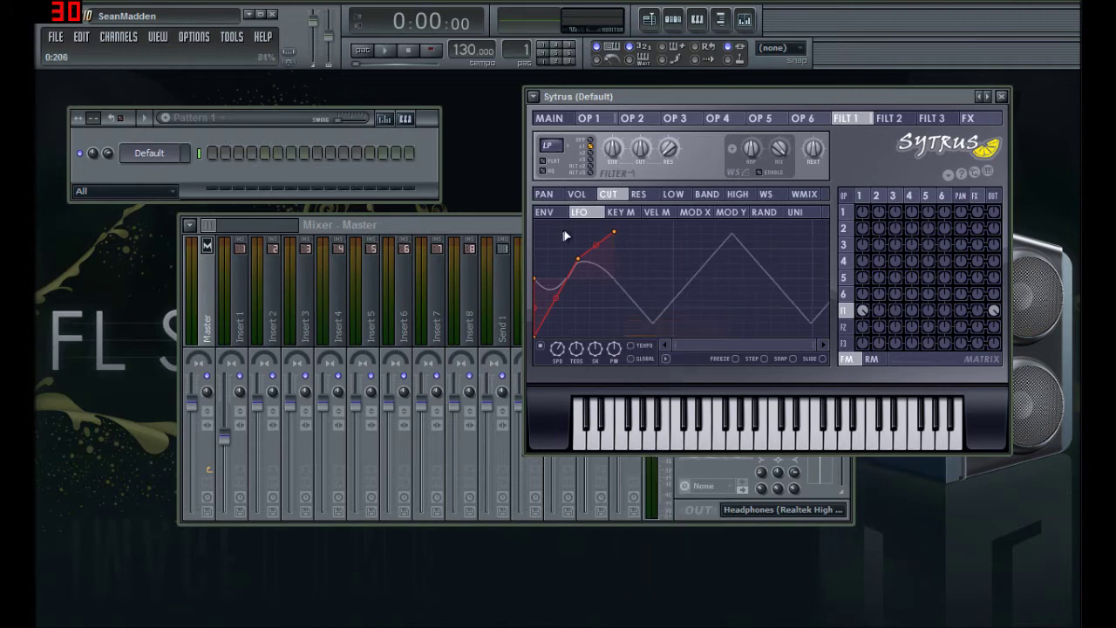
pyautogui.rightClick(617, 229)
pyautogui.click(639, 256)
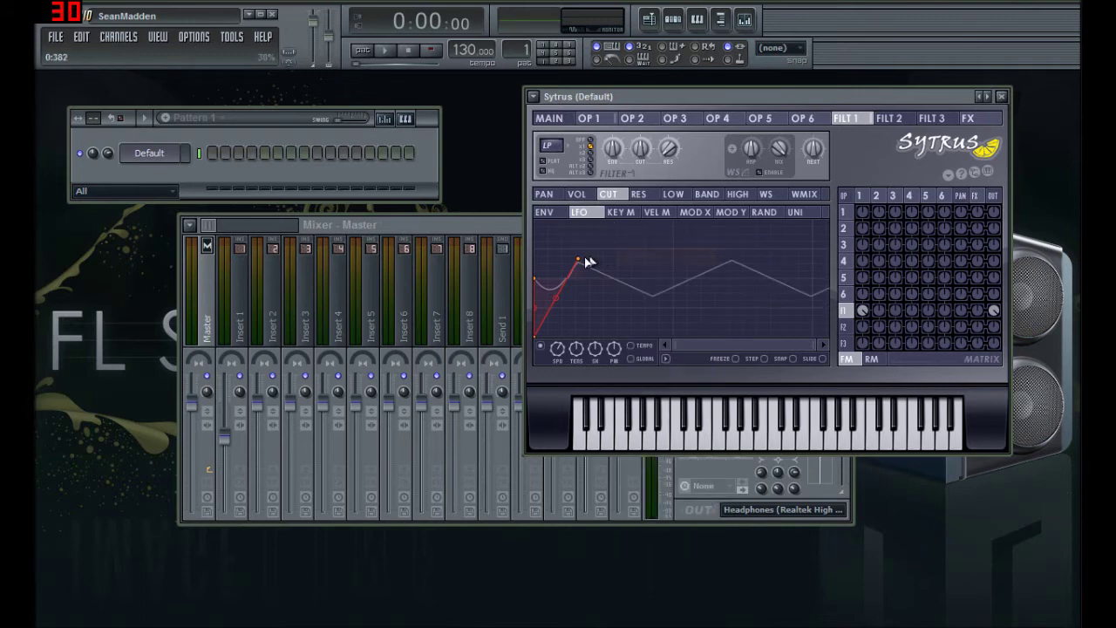
pyautogui.rightClick(577, 261)
pyautogui.click(605, 281)
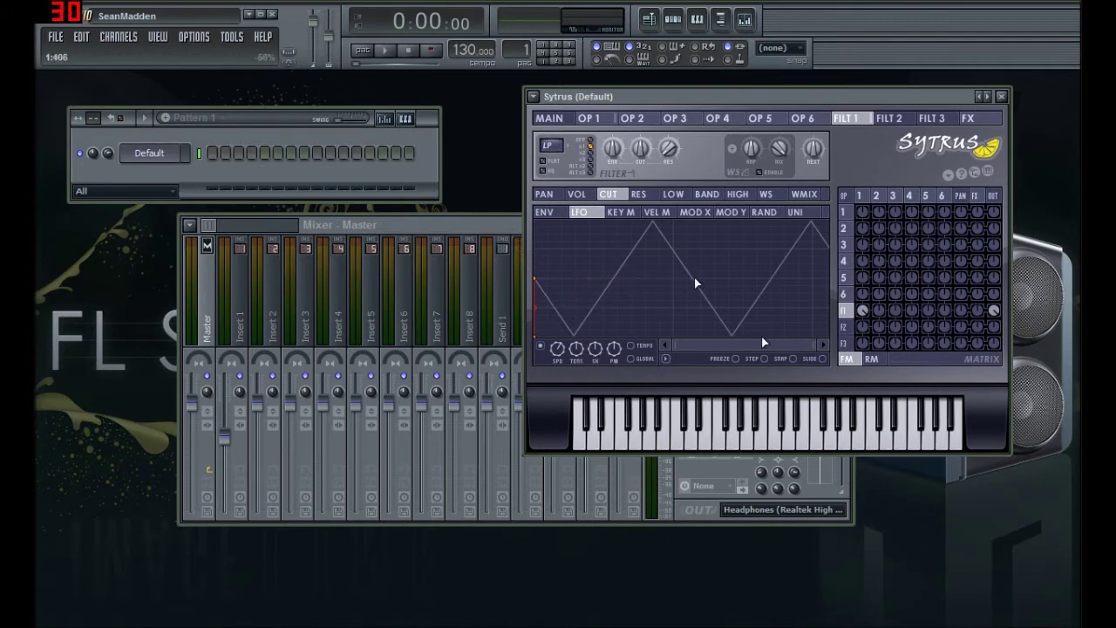
# Step: Play a test note and adjust filter 1's cutoff amount
pyautogui.press('b')
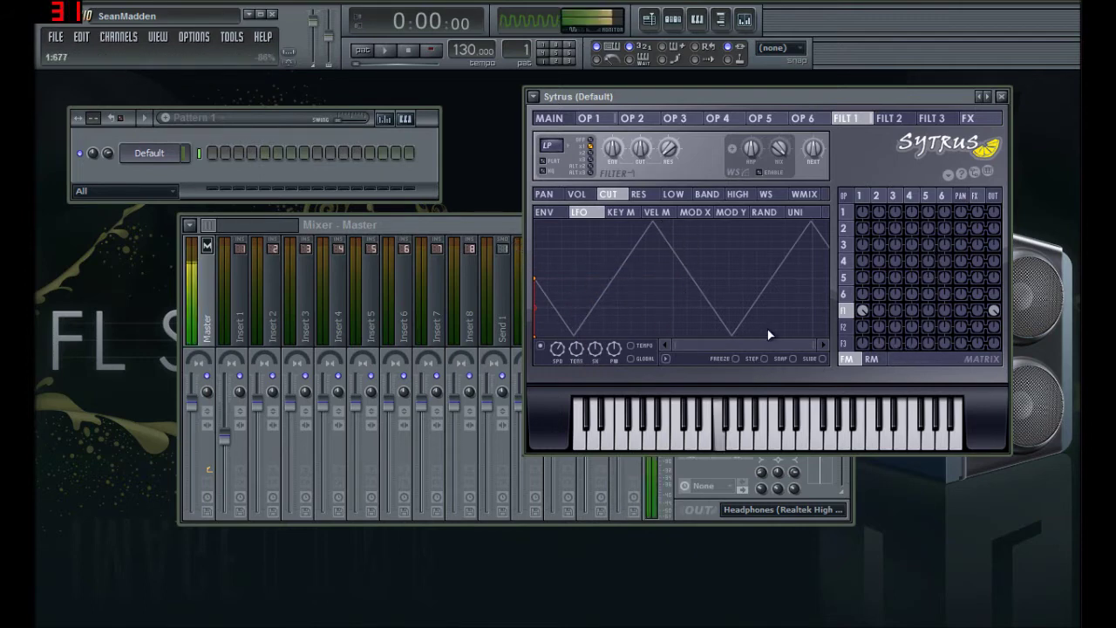
pyautogui.moveTo(640, 148); pyautogui.dragTo(640, 153)
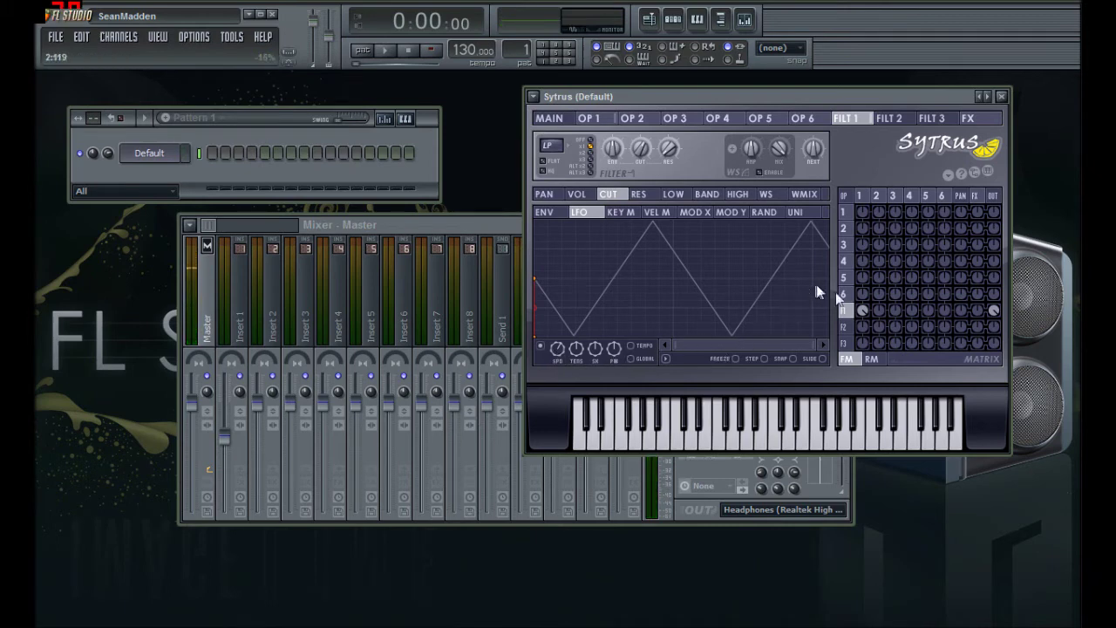
# Step: Route operator 2 into filter 1 at 100% and give operator 2 a Triangle waveform
pyautogui.moveTo(879, 310); pyautogui.dragTo(880, 296)
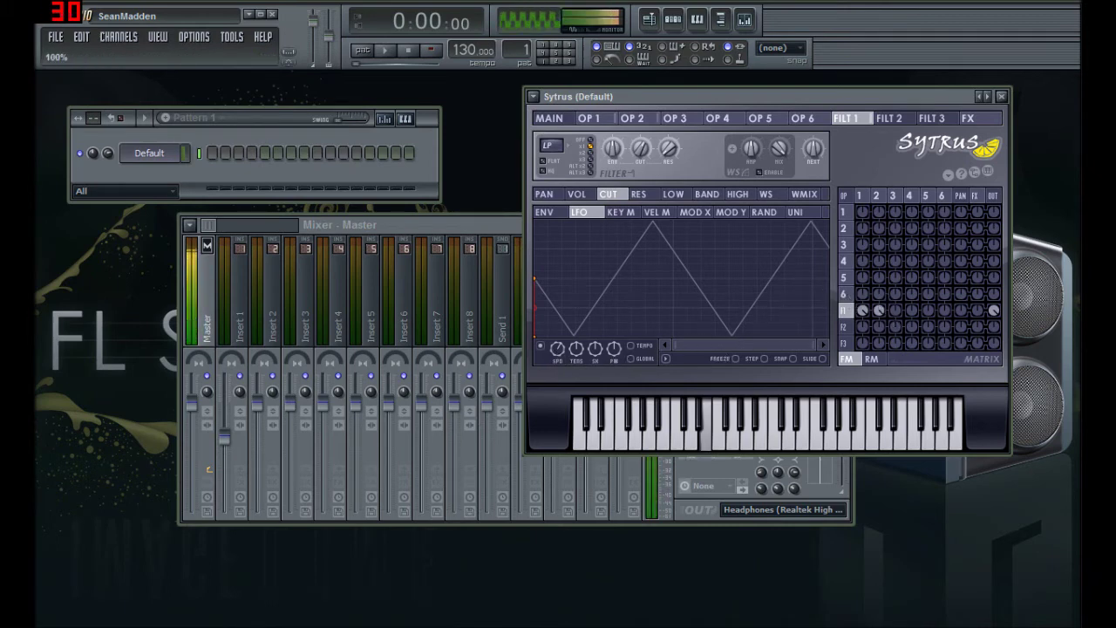
pyautogui.click(638, 120)
pyautogui.click(550, 163)
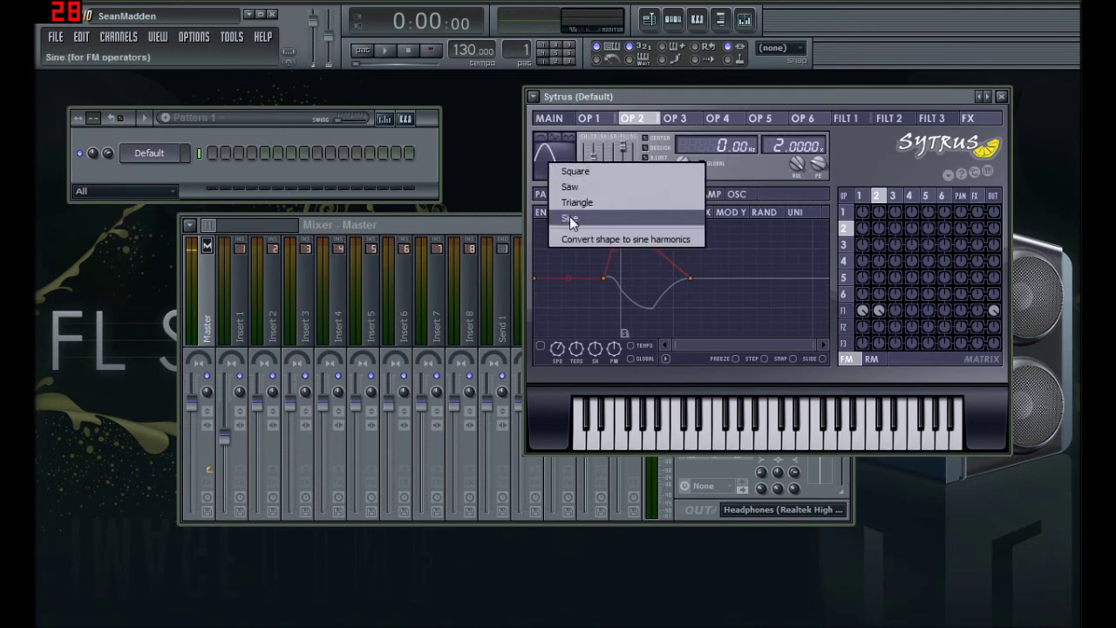
pyautogui.click(586, 202)
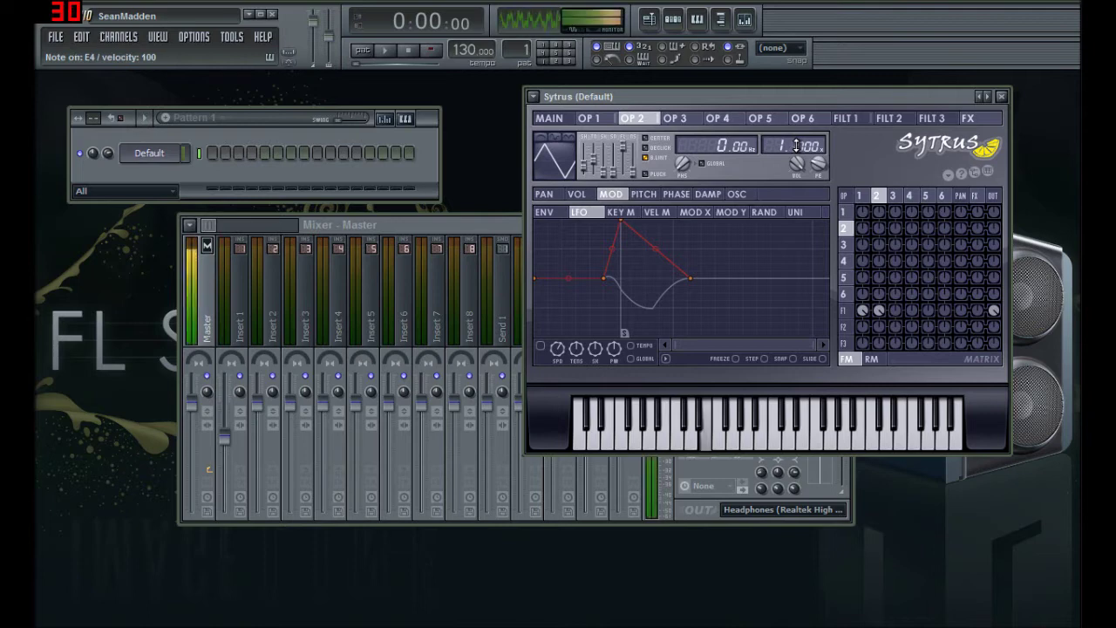
# Step: Set operator 2's frequency ratio to 1.6000 while auditioning E4
pyautogui.press('c')
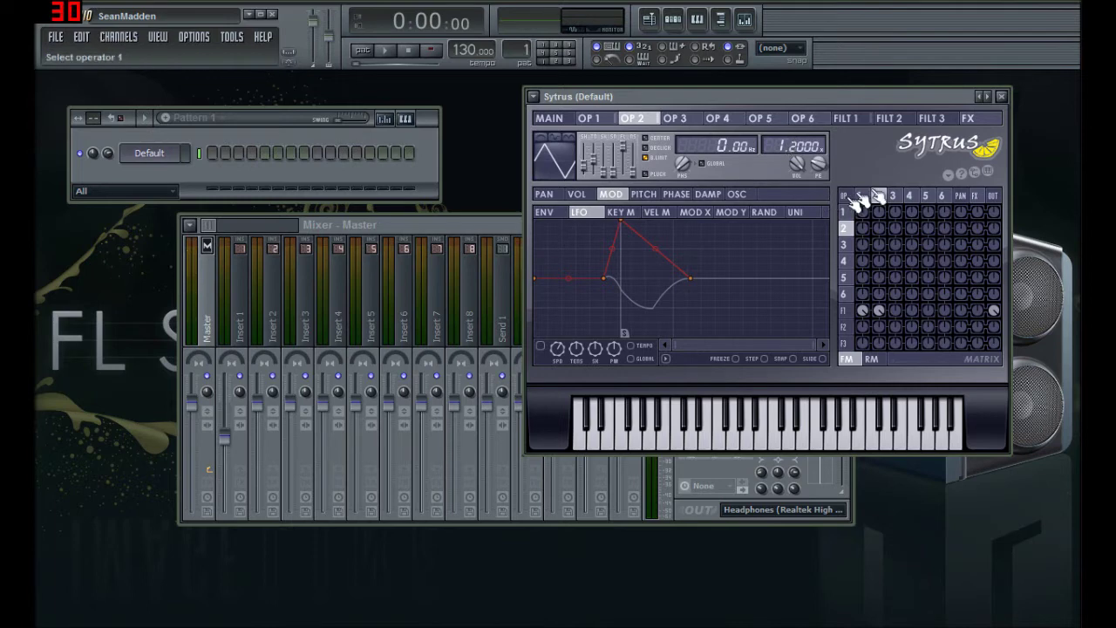
pyautogui.press('c')
pyautogui.press('c')
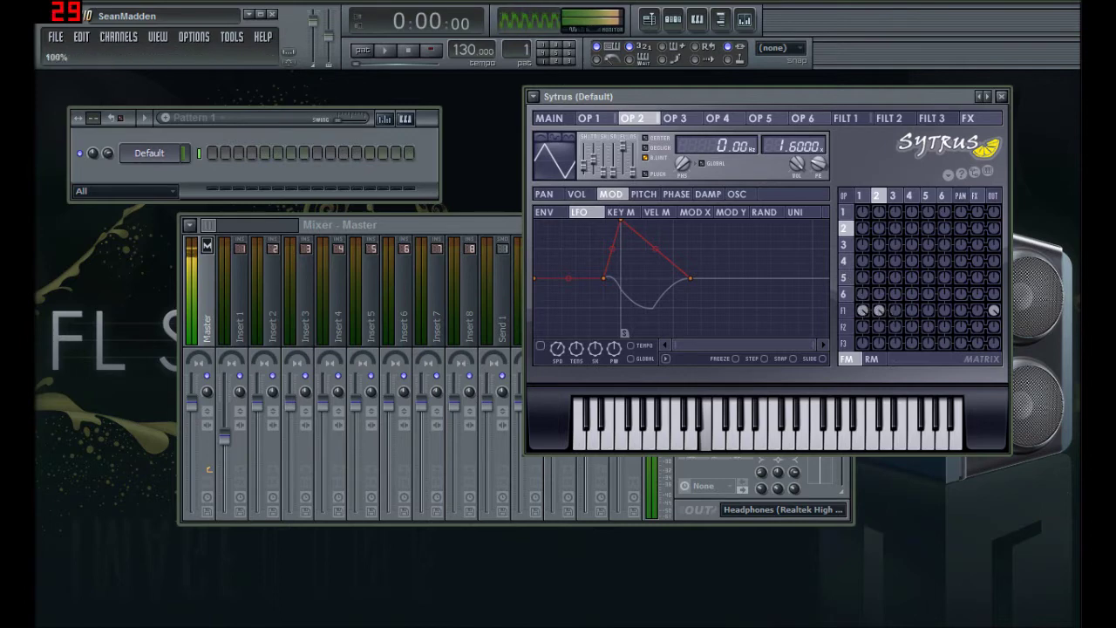
# Step: Sync filter 1's cutoff LFO to the tempo and raise its speed so about four cycles fill the graph
pyautogui.click(852, 118)
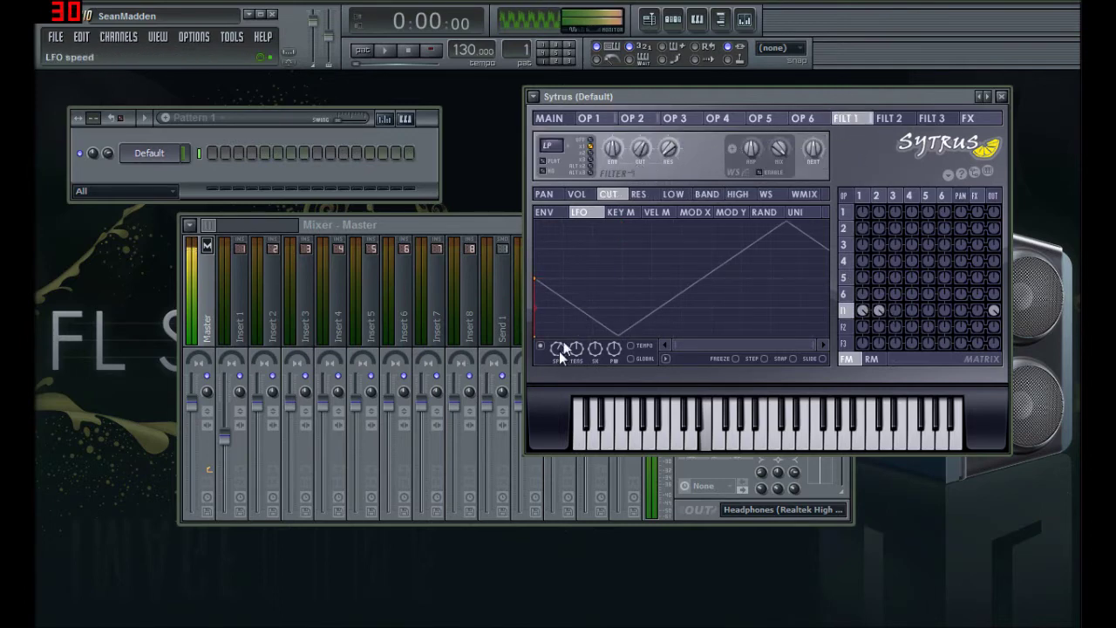
pyautogui.moveTo(558, 351); pyautogui.dragTo(565, 347)
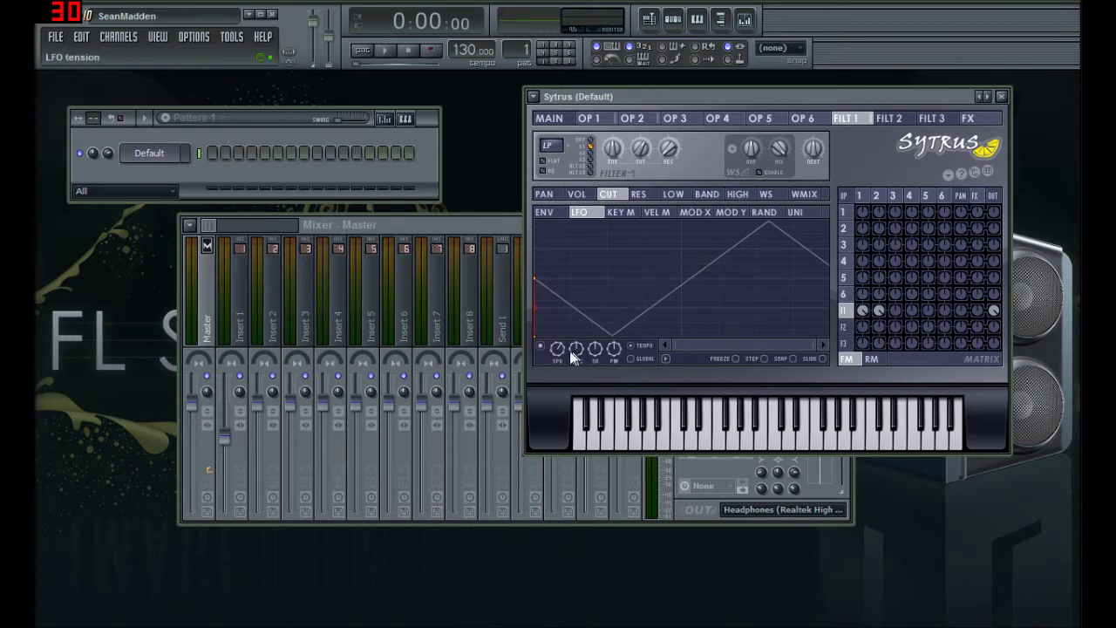
pyautogui.scroll(3, 560, 348)
pyautogui.scroll(2, 561, 347)
# Step: Play E4, D4, C4, E4 and F4 to audition the tempo-synced cutoff LFO
pyautogui.press('c')
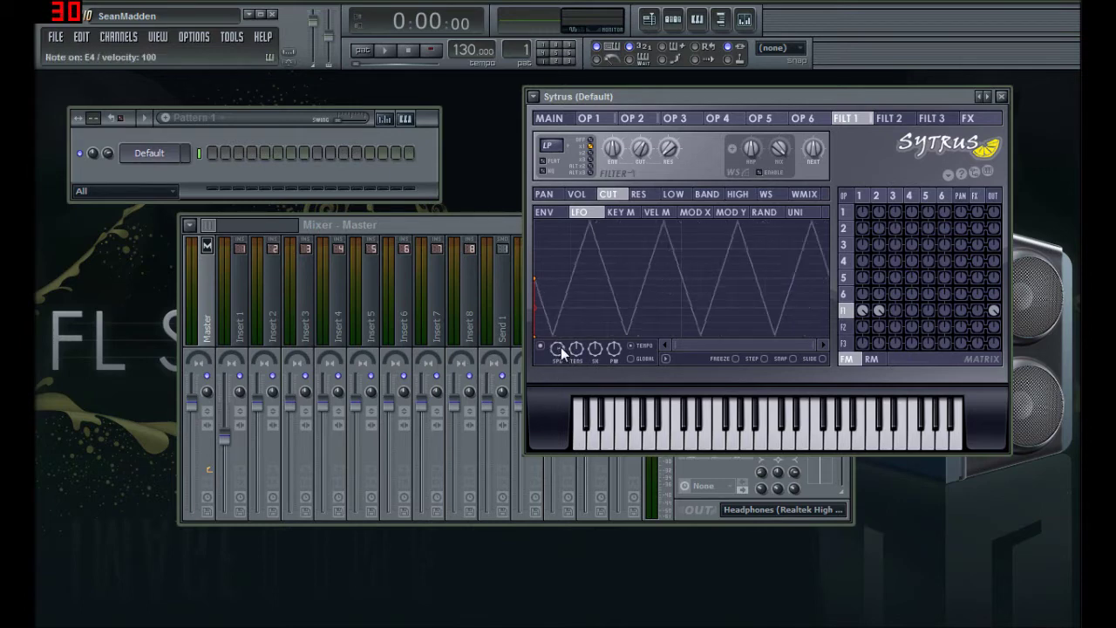
pyautogui.press('x')
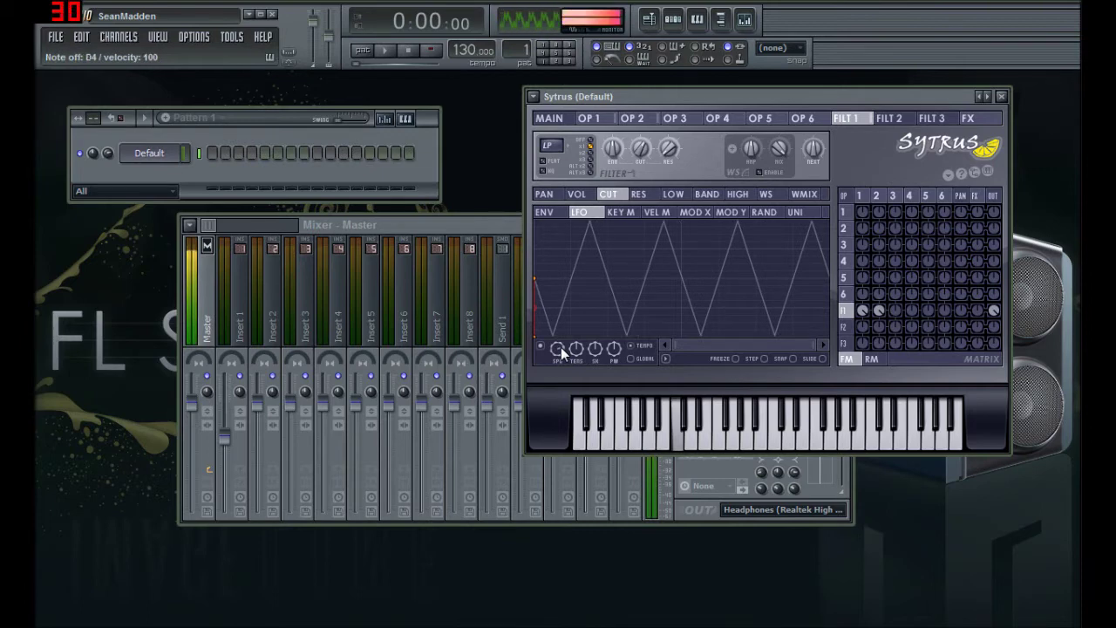
pyautogui.press('z')
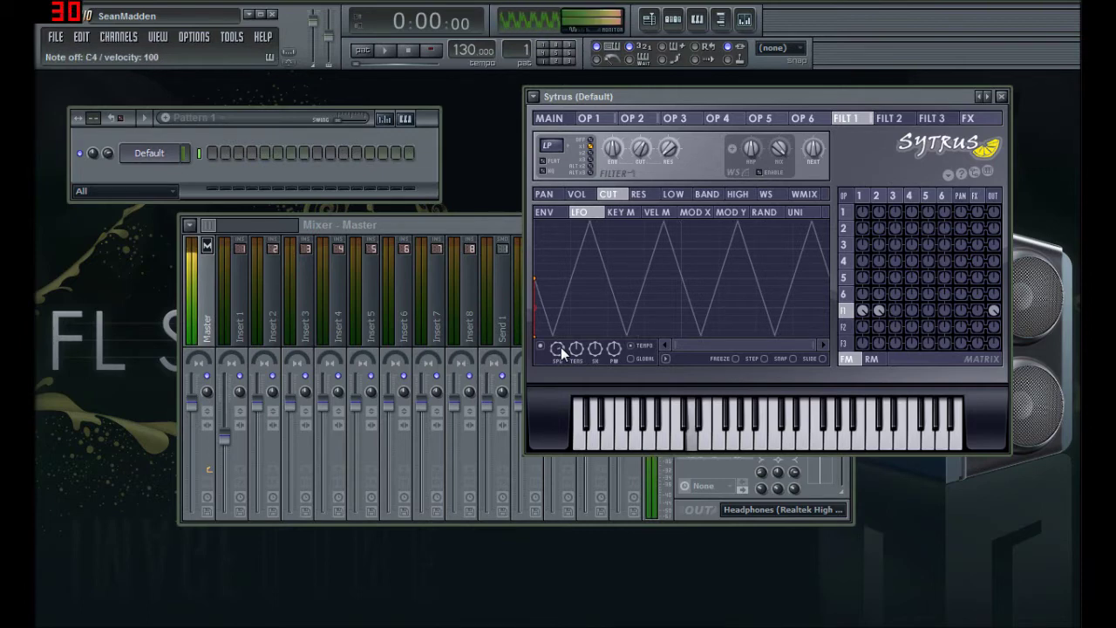
pyautogui.press('c')
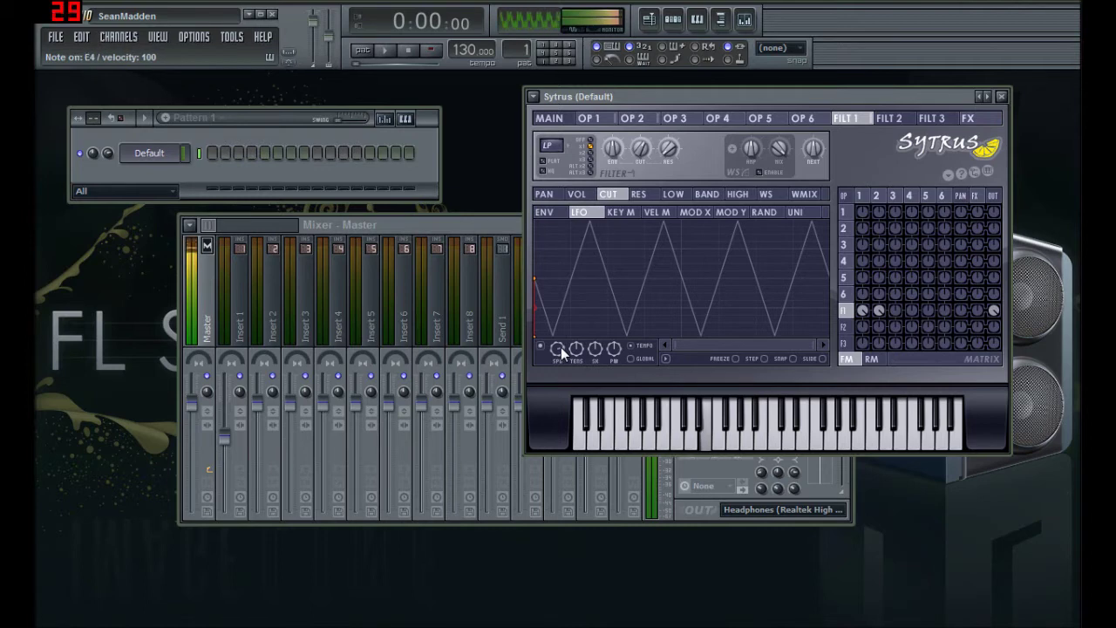
pyautogui.press('v')
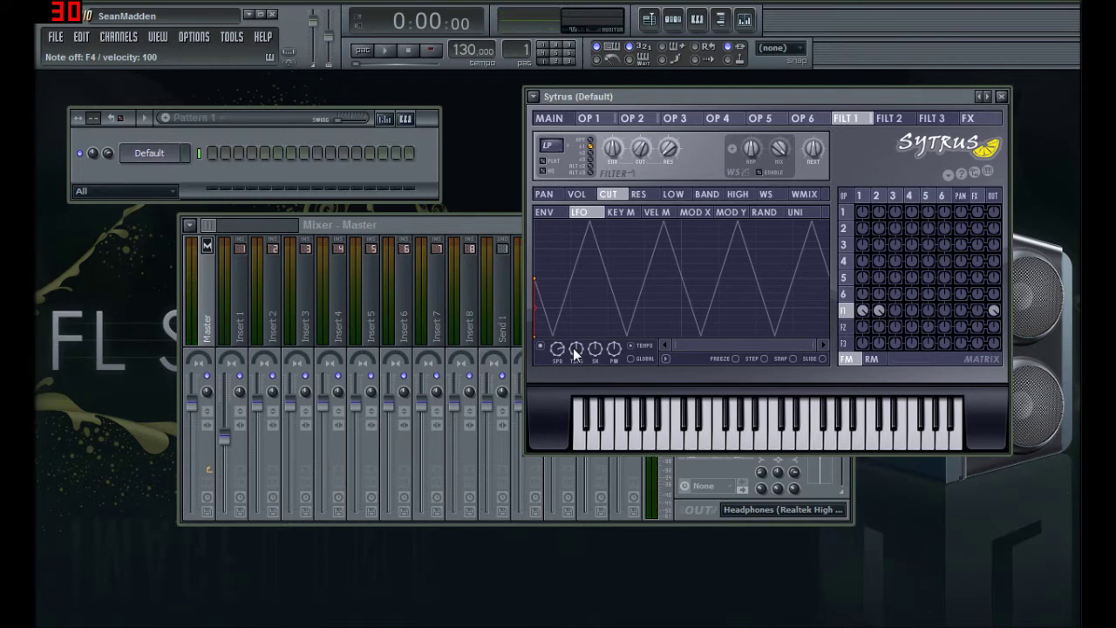
# Step: Try positive tension amounts such as 12%, 90% and 50% on filter 1's cutoff LFO to square off its wave
pyautogui.scroll(5, 575, 347)
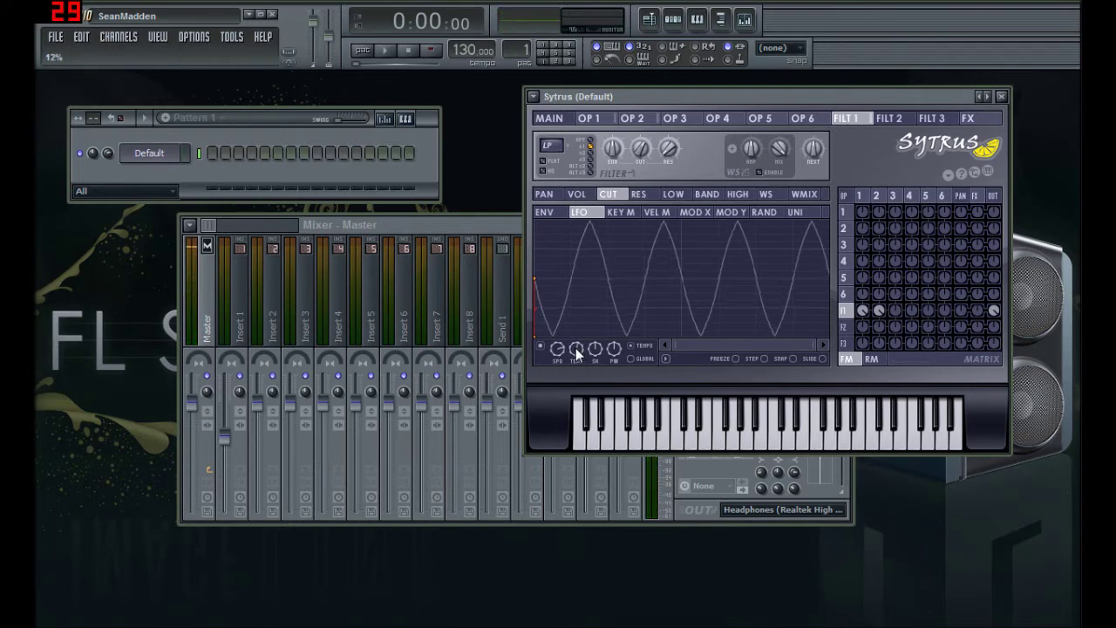
pyautogui.scroll(4, 577, 348)
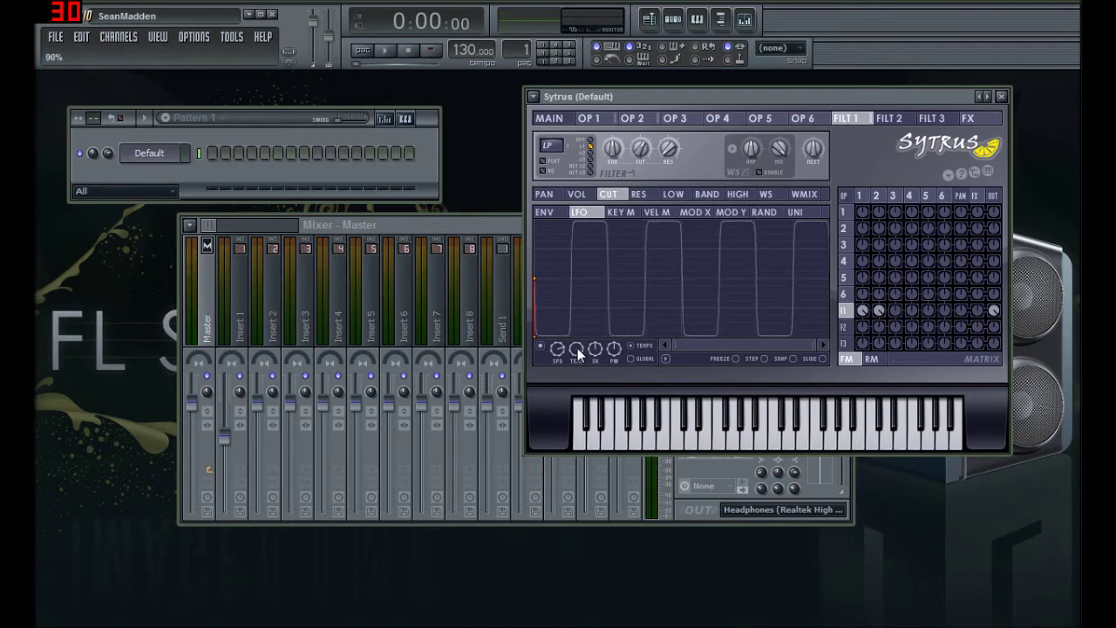
pyautogui.scroll(-7, 577, 349)
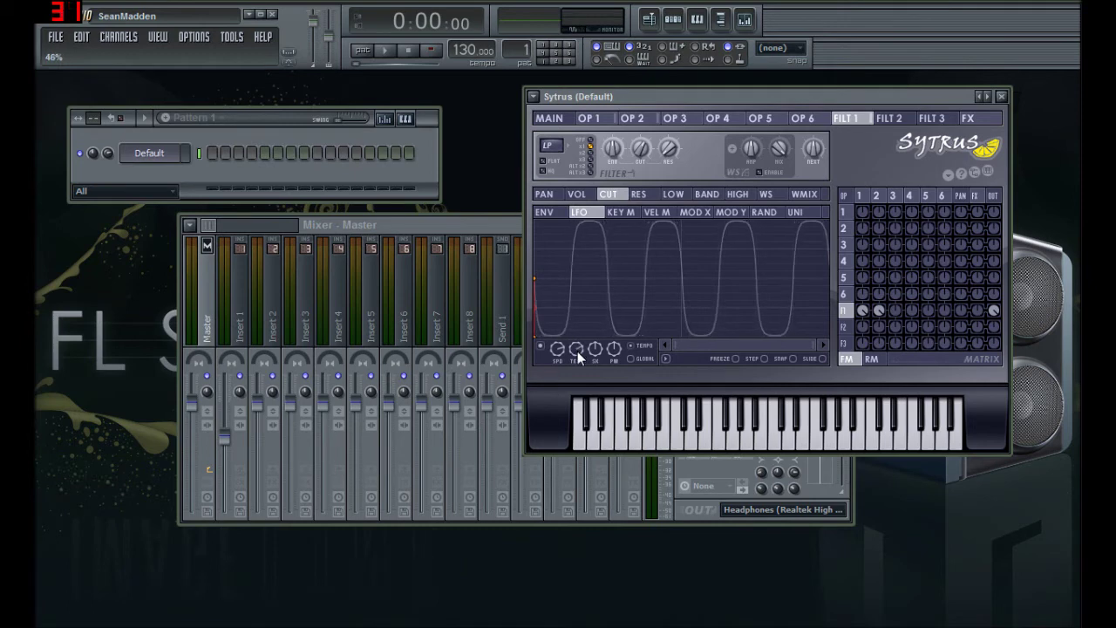
pyautogui.scroll(4, 577, 351)
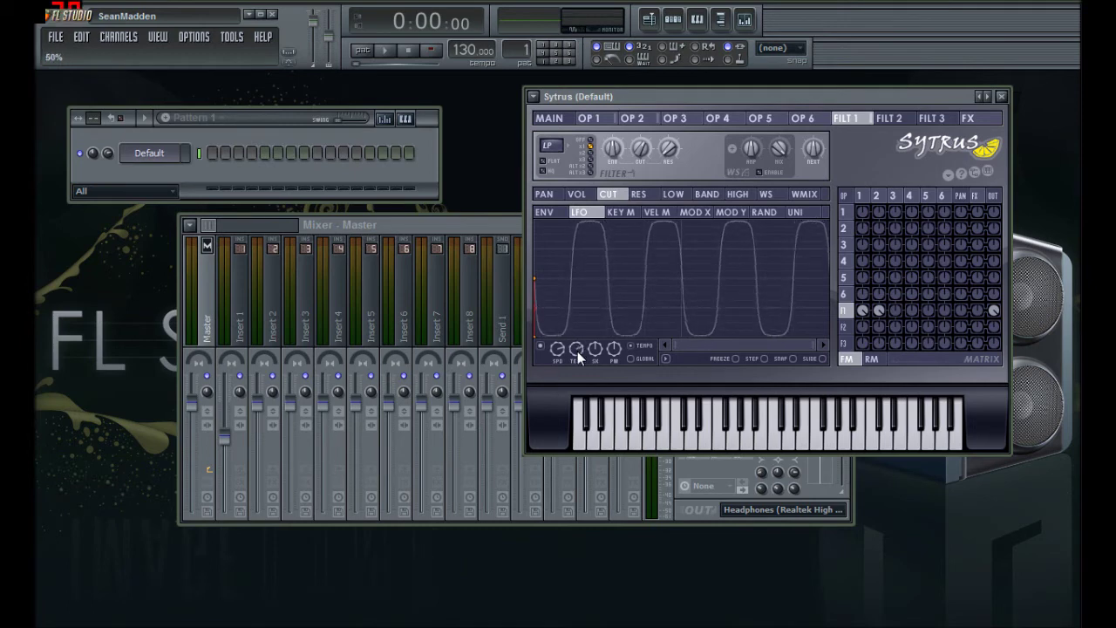
pyautogui.scroll(3, 577, 351)
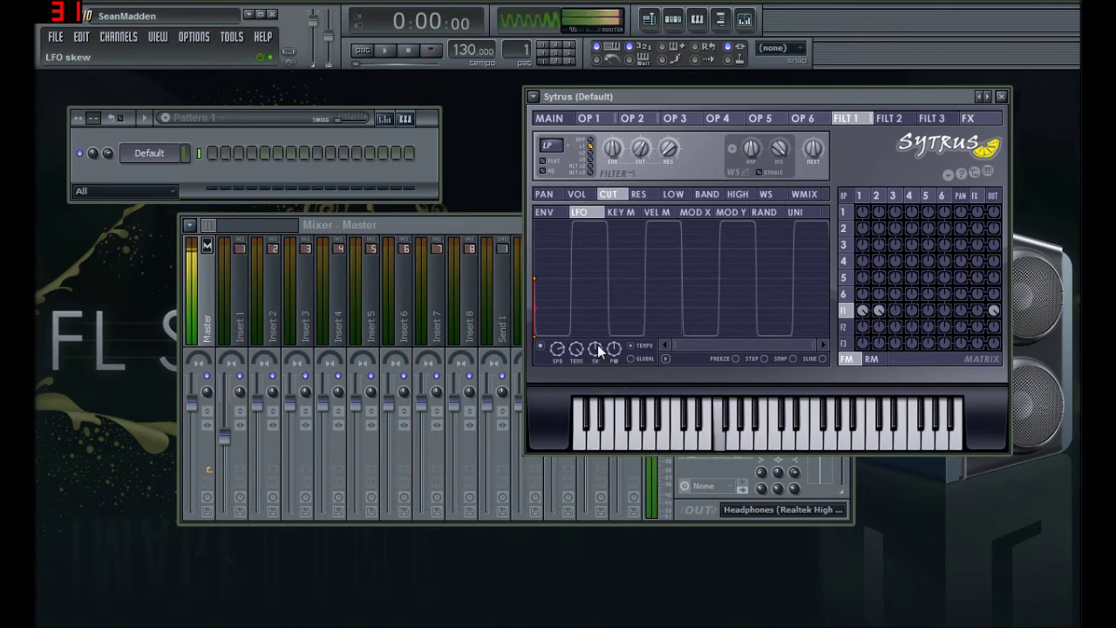
# Step: Sweep the cutoff LFO's tension down through 34% and -15% to -31%, and return it to neutral
pyautogui.scroll(-5, 574, 355)
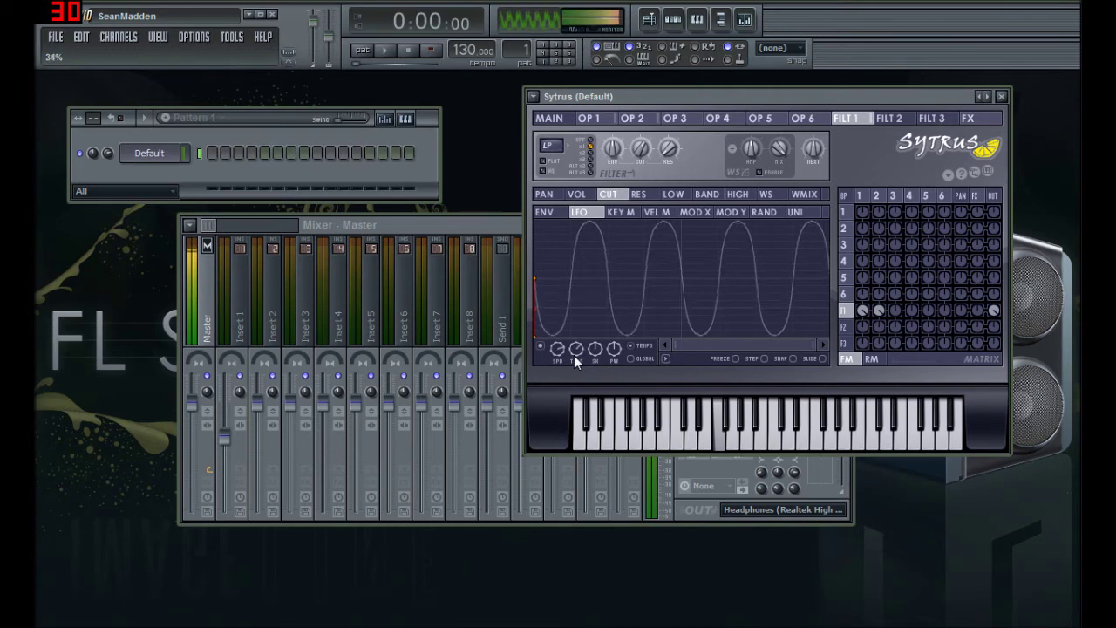
pyautogui.scroll(-3, 573, 355)
pyautogui.scroll(-4, 573, 354)
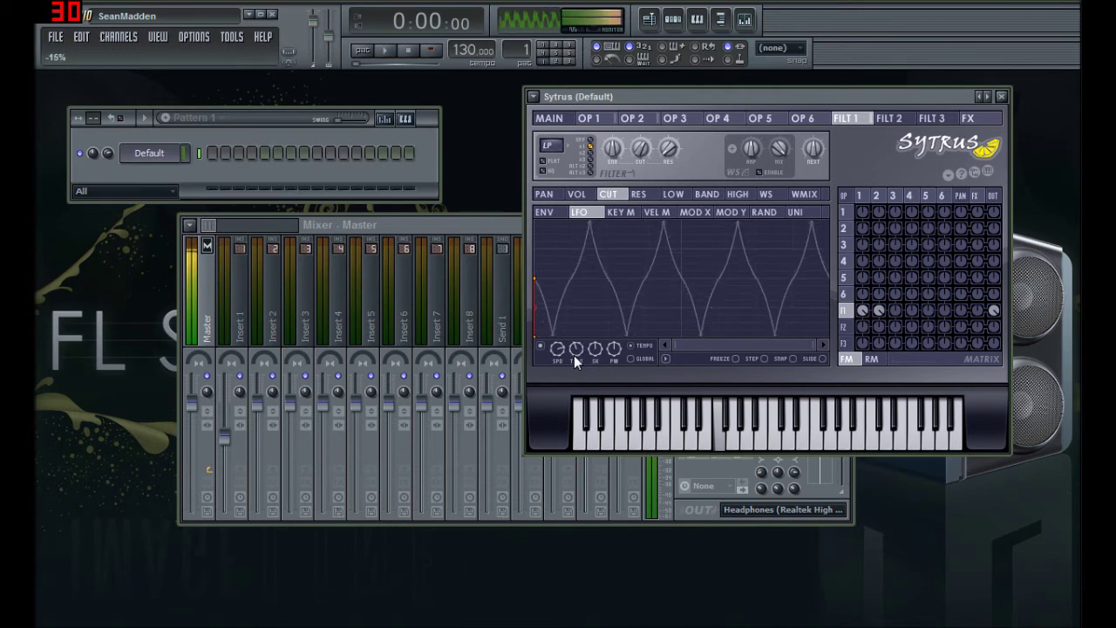
pyautogui.scroll(4, 573, 354)
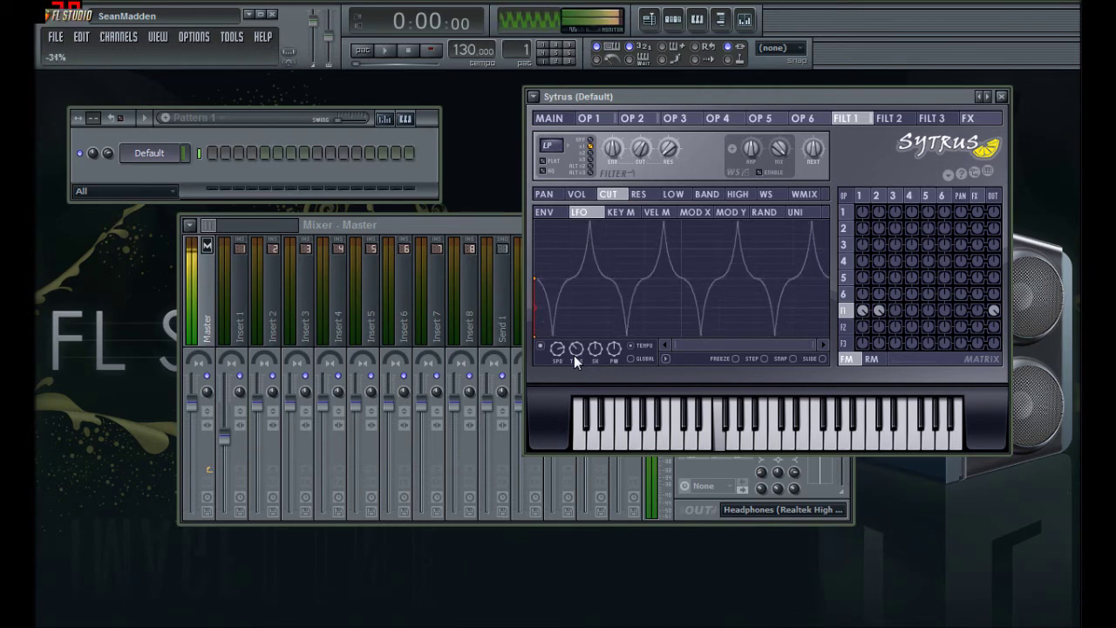
pyautogui.scroll(1, 574, 355)
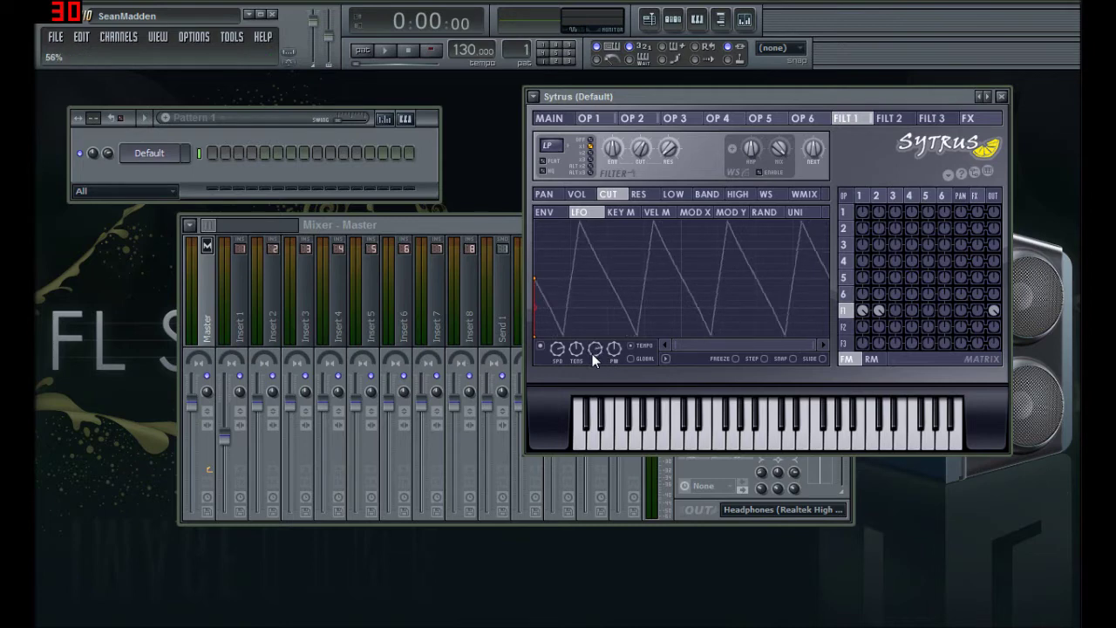
# Step: Try both extremes of the cutoff LFO's skew while auditioning F4, and return the skew to 0%
pyautogui.scroll(5, 592, 355)
pyautogui.press('v')
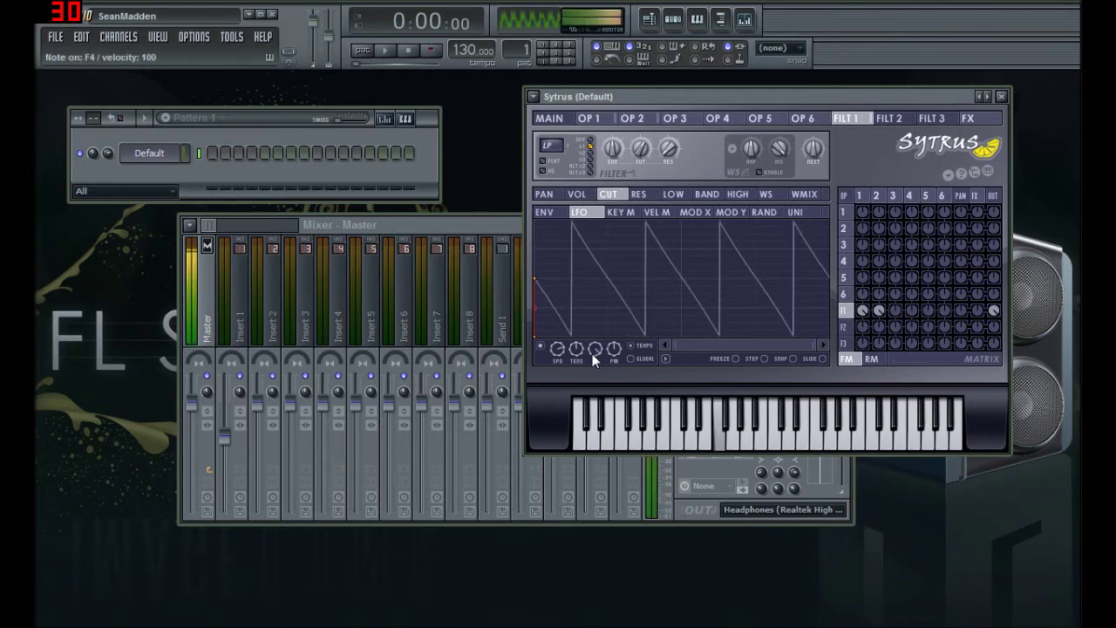
pyautogui.scroll(-10, 593, 357)
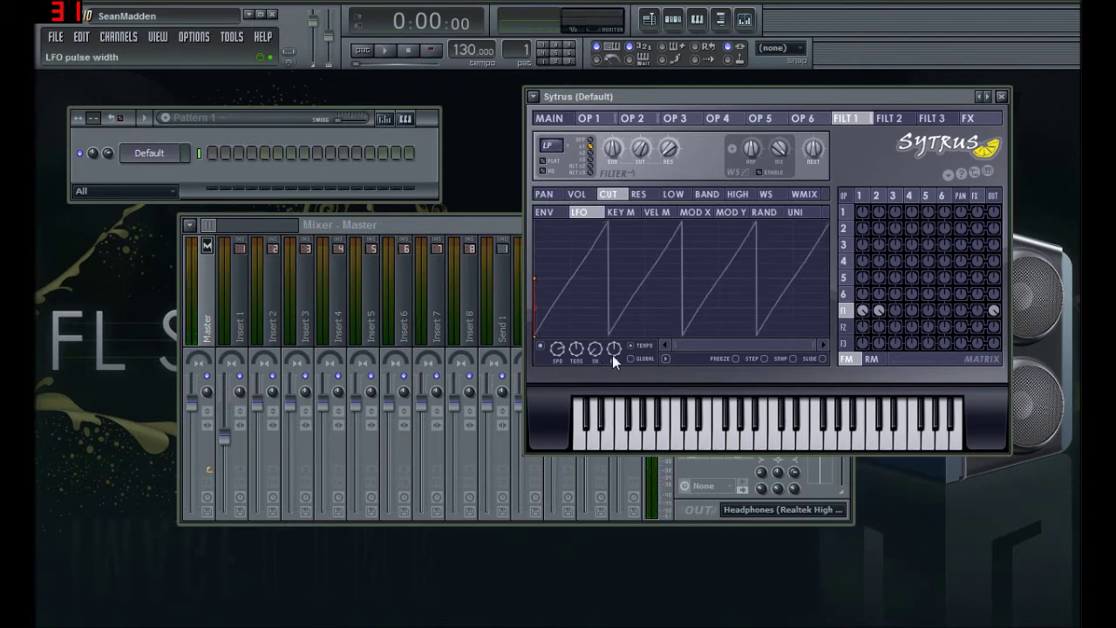
pyautogui.press('v')
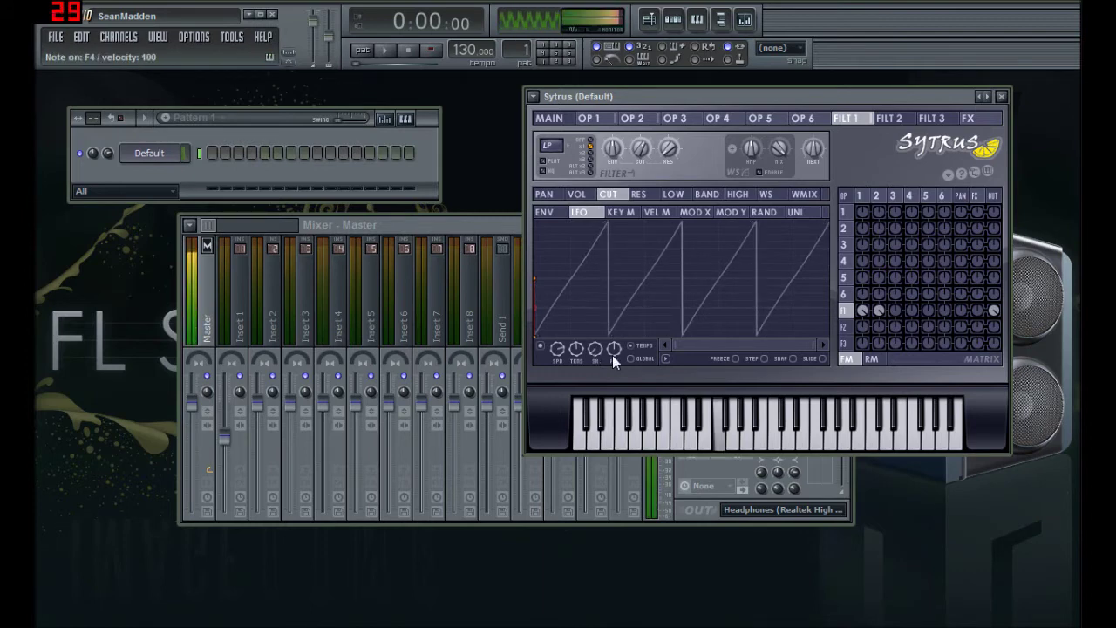
pyautogui.scroll(9, 597, 349)
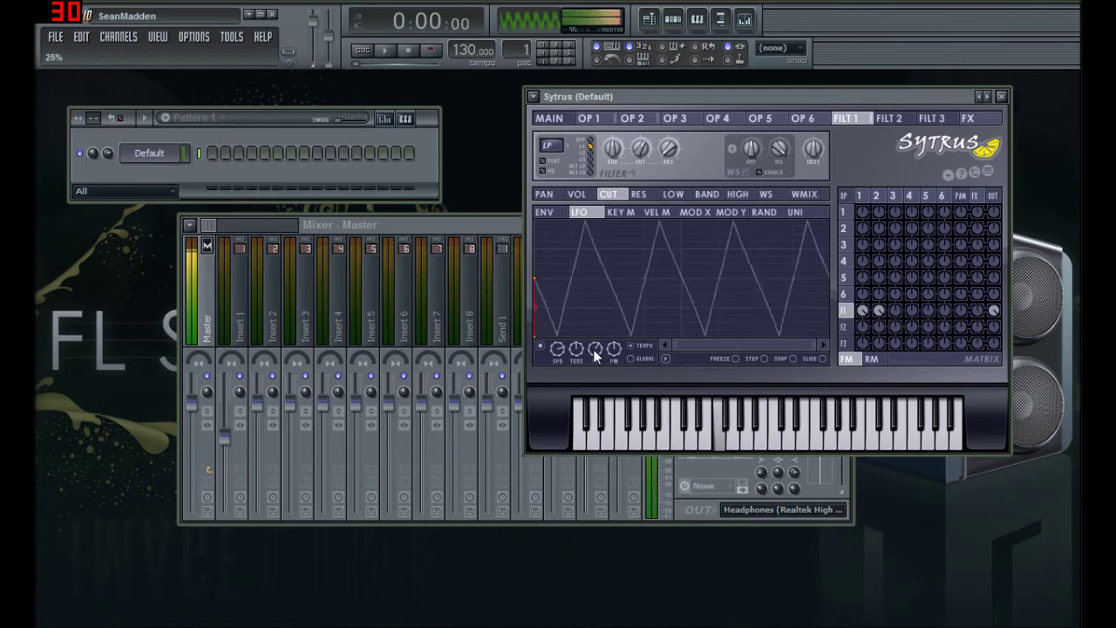
pyautogui.scroll(-5, 593, 349)
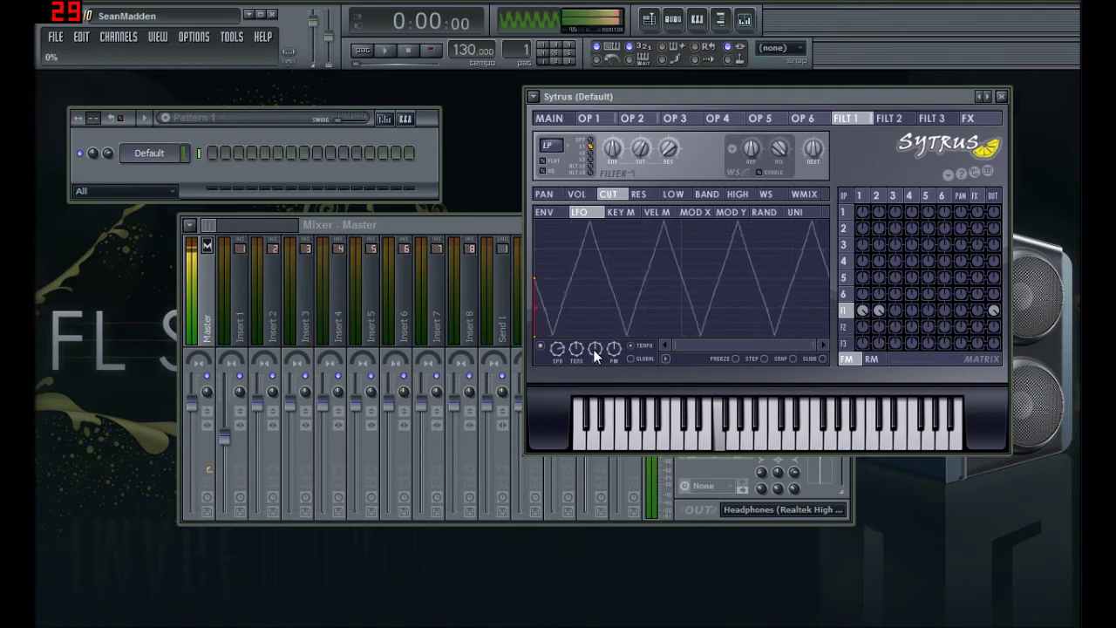
pyautogui.rightClick(594, 350)
pyautogui.click(609, 358)
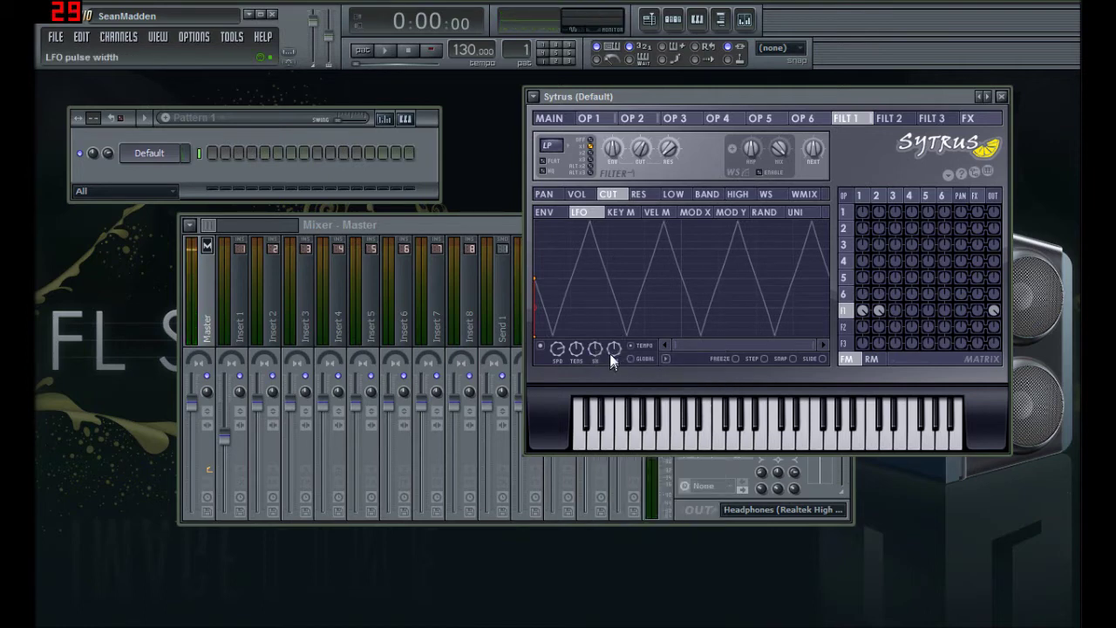
# Step: Sweep the cutoff LFO's pulse width up, down to -100%, and back to its centre value
pyautogui.scroll(5, 622, 349)
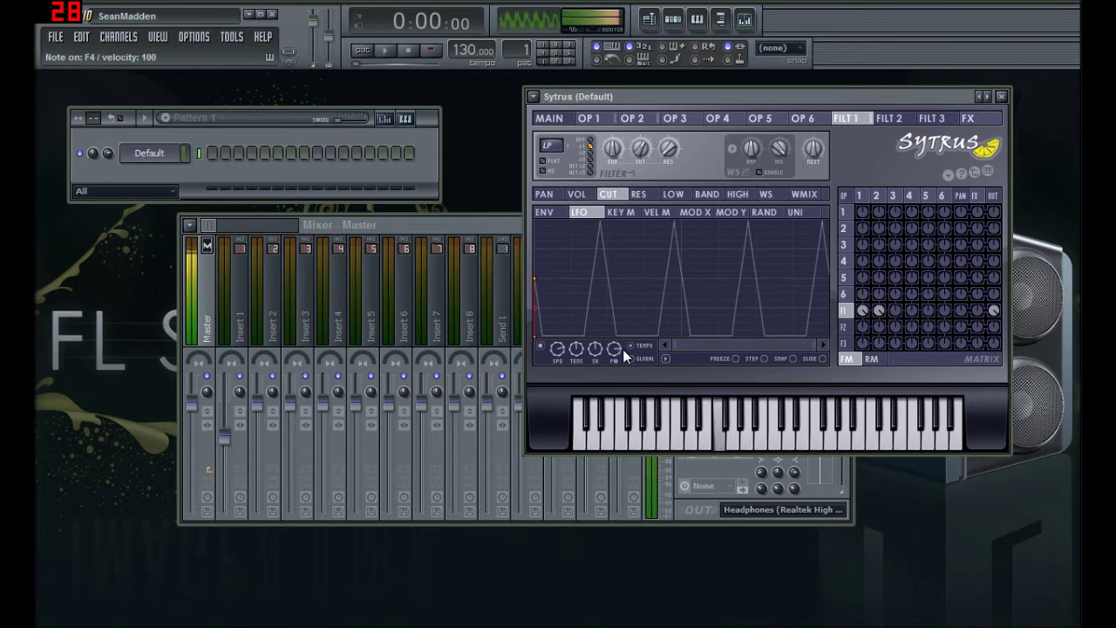
pyautogui.scroll(-7, 623, 349)
pyautogui.scroll(-3, 622, 348)
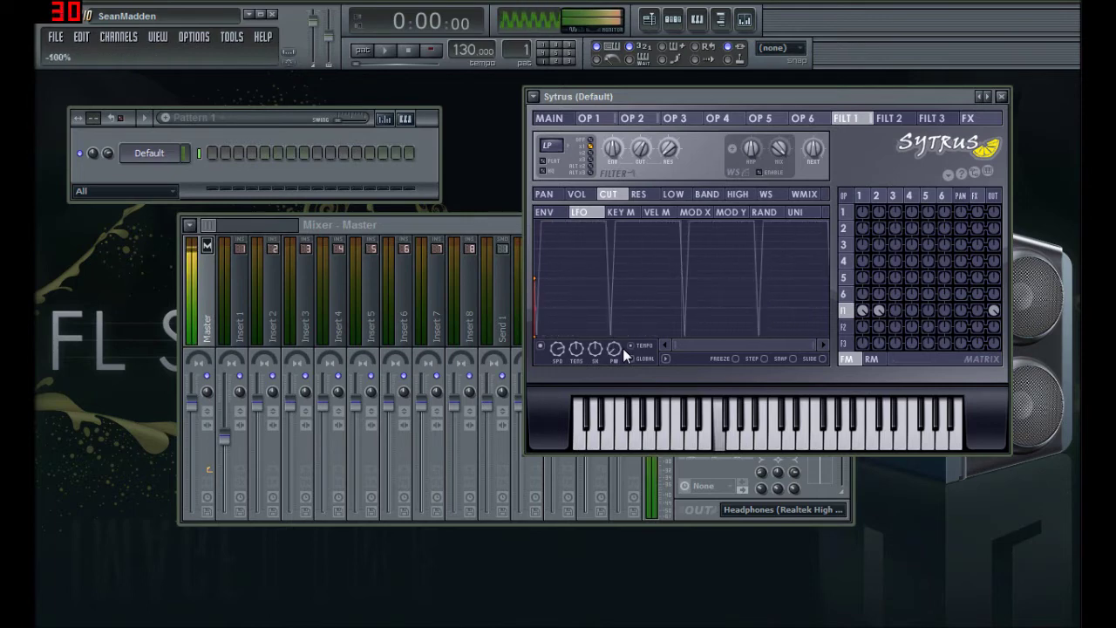
pyautogui.scroll(6, 622, 347)
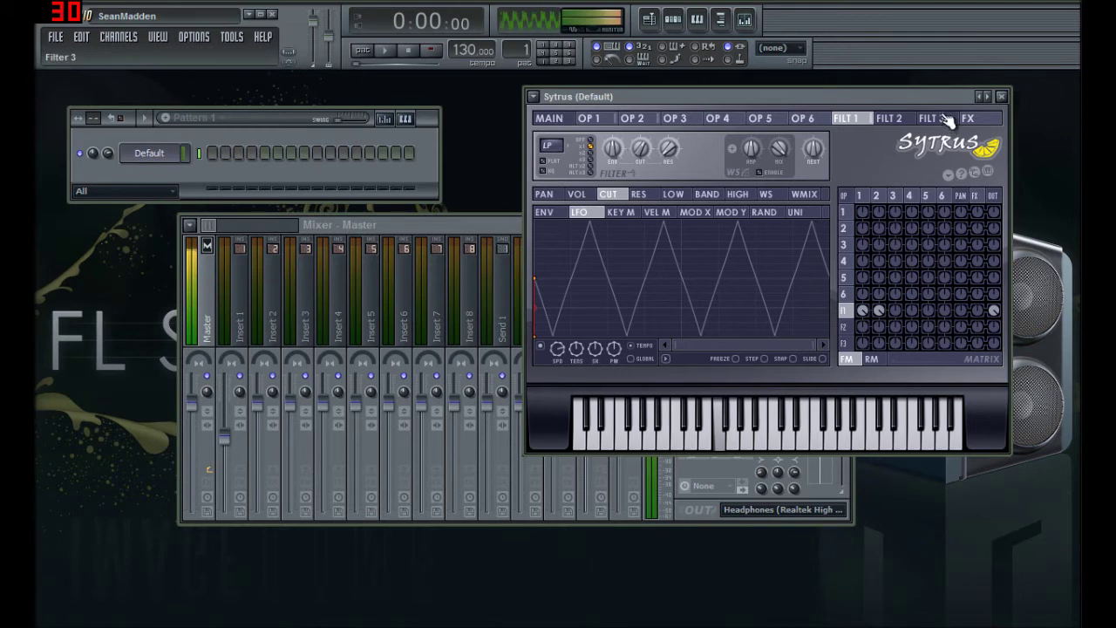
# Step: Close and reopen the Default channel's synth, raise filter 1's send to effects, and show the FX settings
pyautogui.click(1004, 96)
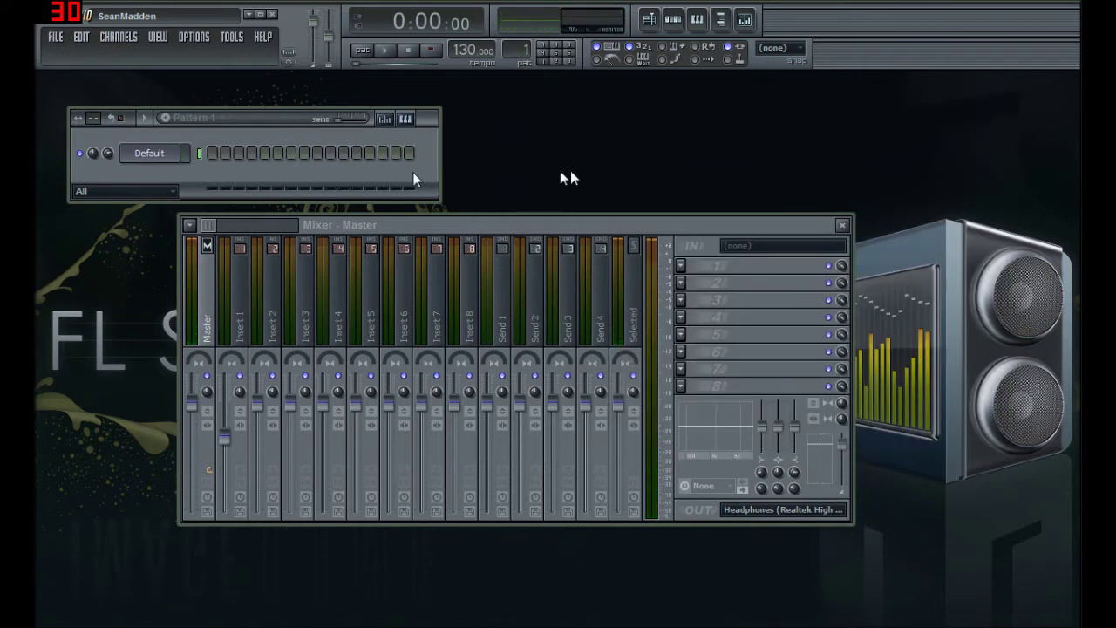
pyautogui.click(149, 153)
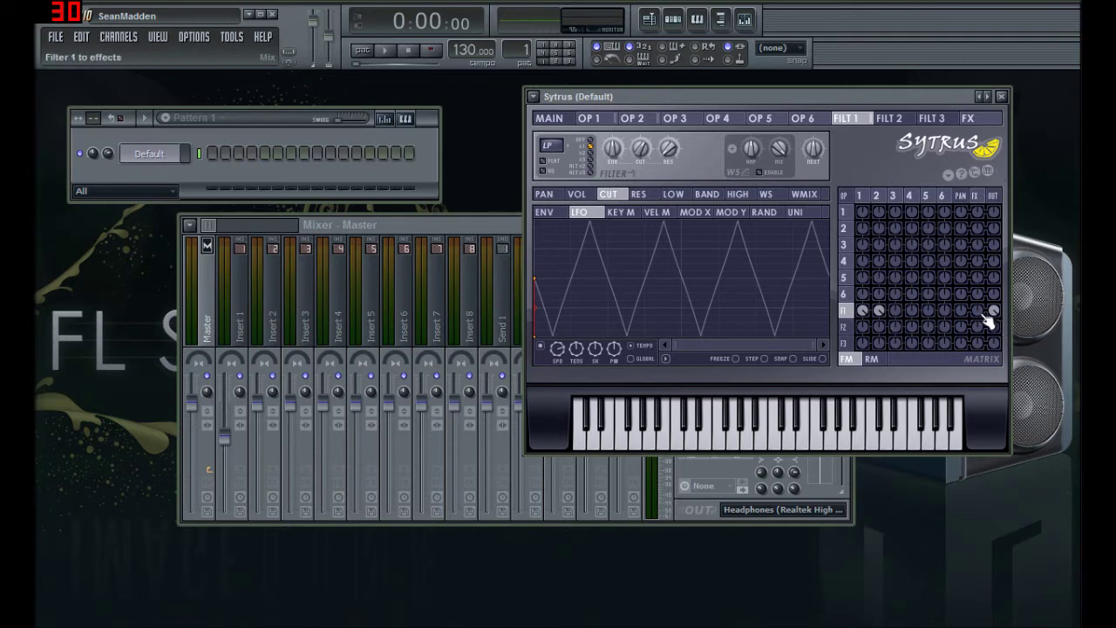
pyautogui.moveTo(979, 312); pyautogui.dragTo(979, 279)
pyautogui.click(999, 119)
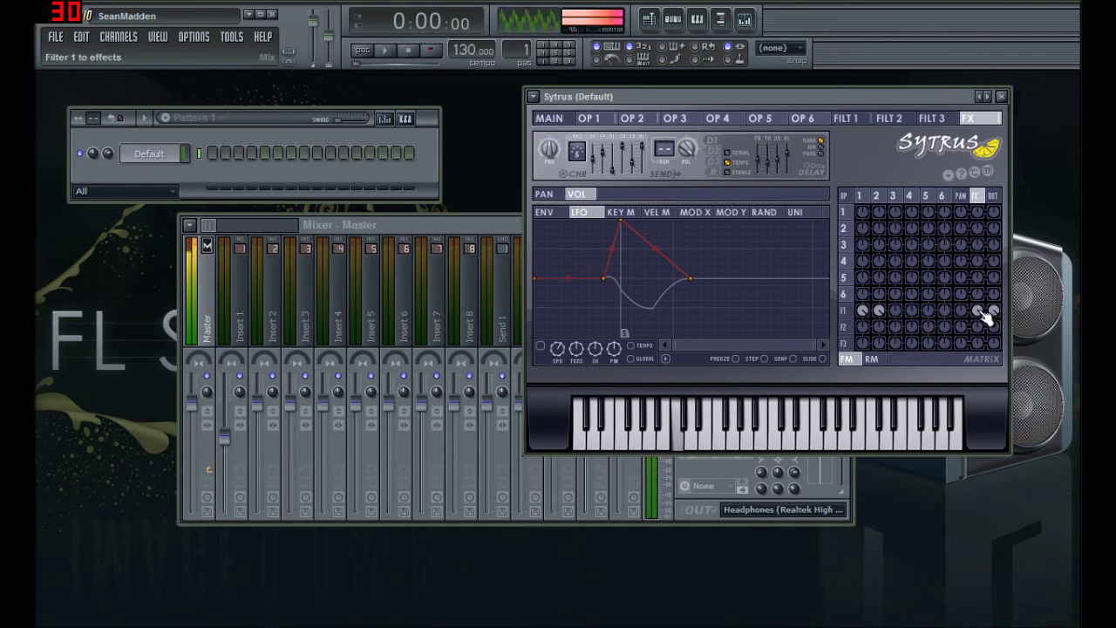
# Step: Remove filter 1's send to effects, close the synth, and route the Default channel to mixer track 1
pyautogui.moveTo(979, 312); pyautogui.dragTo(980, 315)
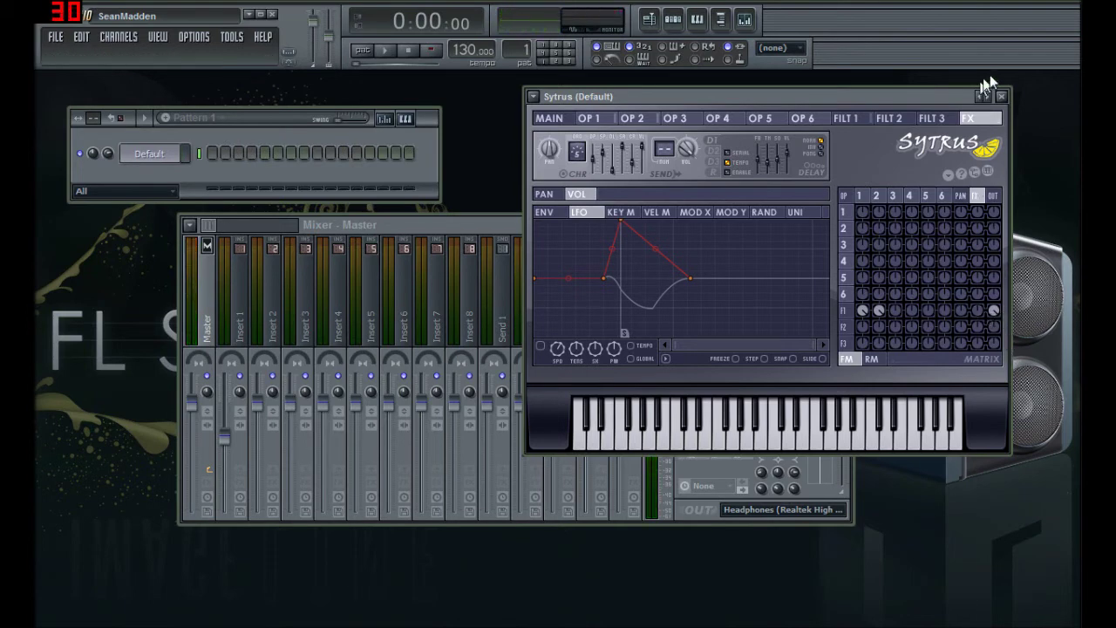
pyautogui.click(1001, 97)
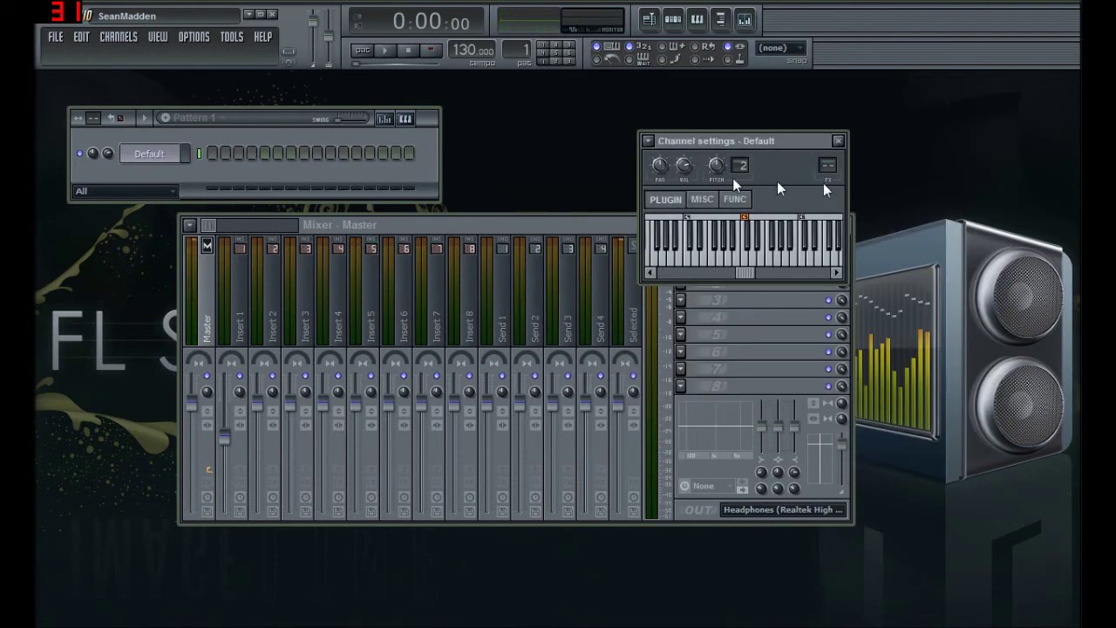
pyautogui.moveTo(828, 173); pyautogui.dragTo(828, 168)
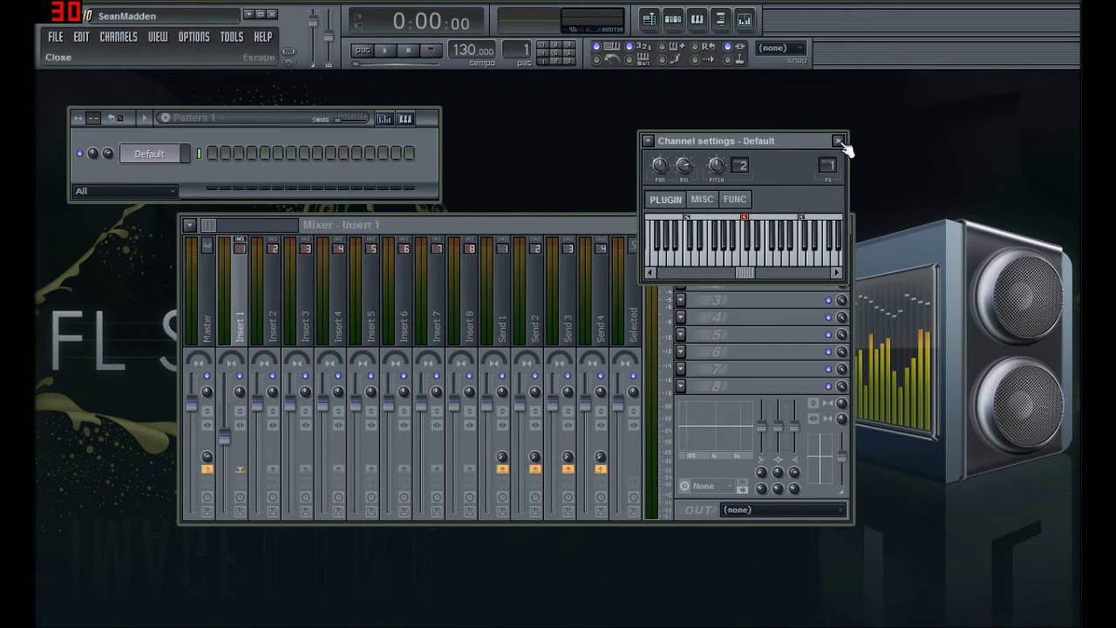
pyautogui.click(837, 141)
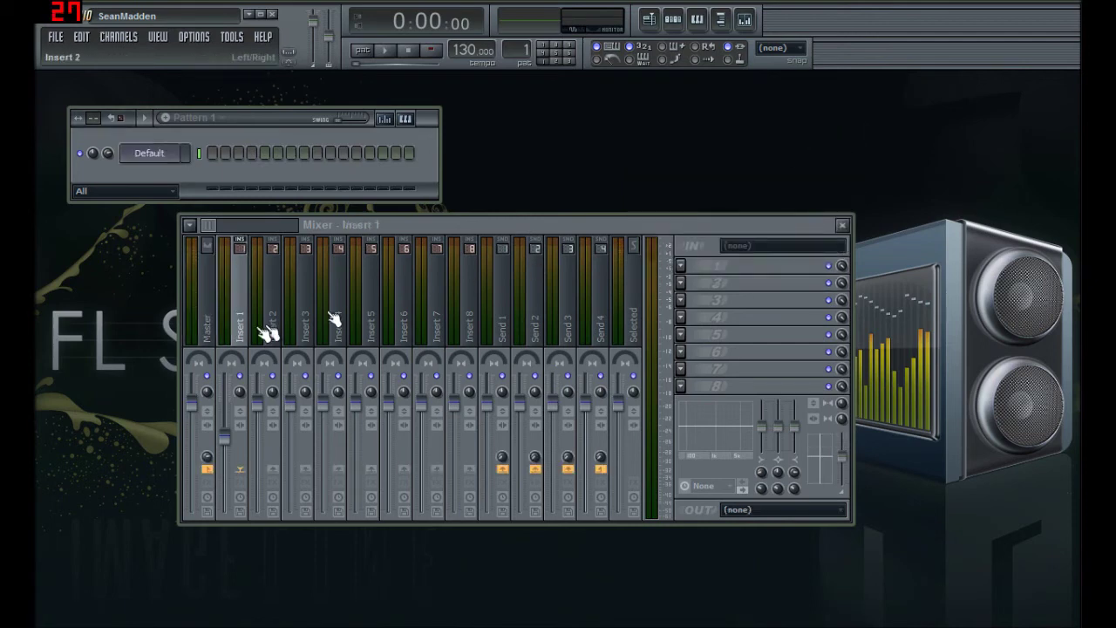
# Step: Load Ohmicide into the first effect slot of Insert 1 and reposition its window to show all controls
pyautogui.click(688, 265)
pyautogui.moveTo(792, 280)
pyautogui.click(994, 376)
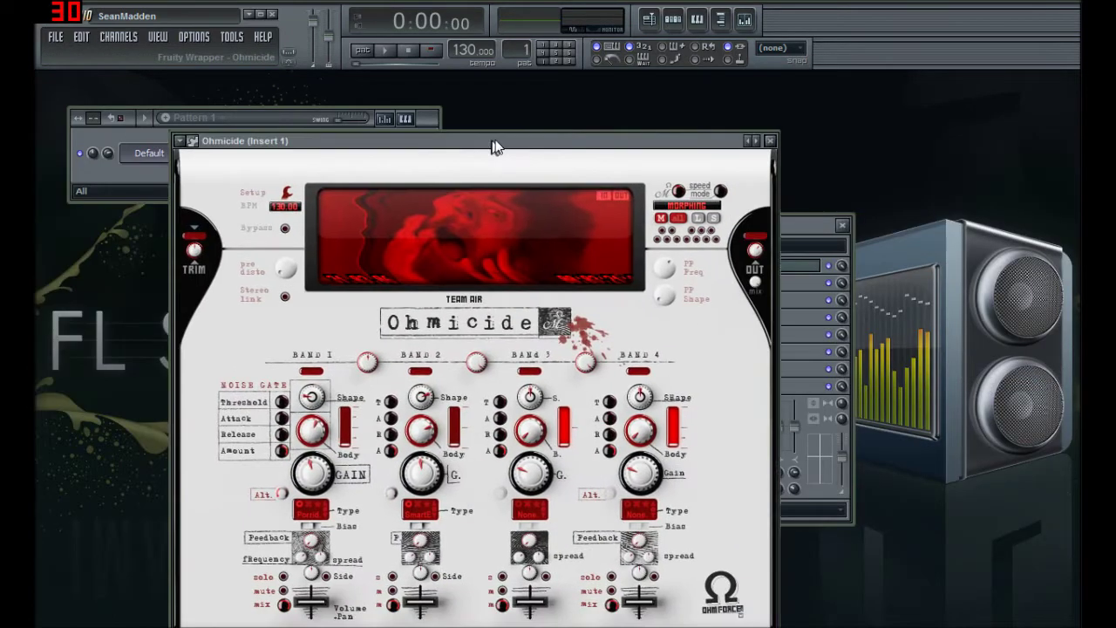
pyautogui.moveTo(496, 140); pyautogui.dragTo(590, 102)
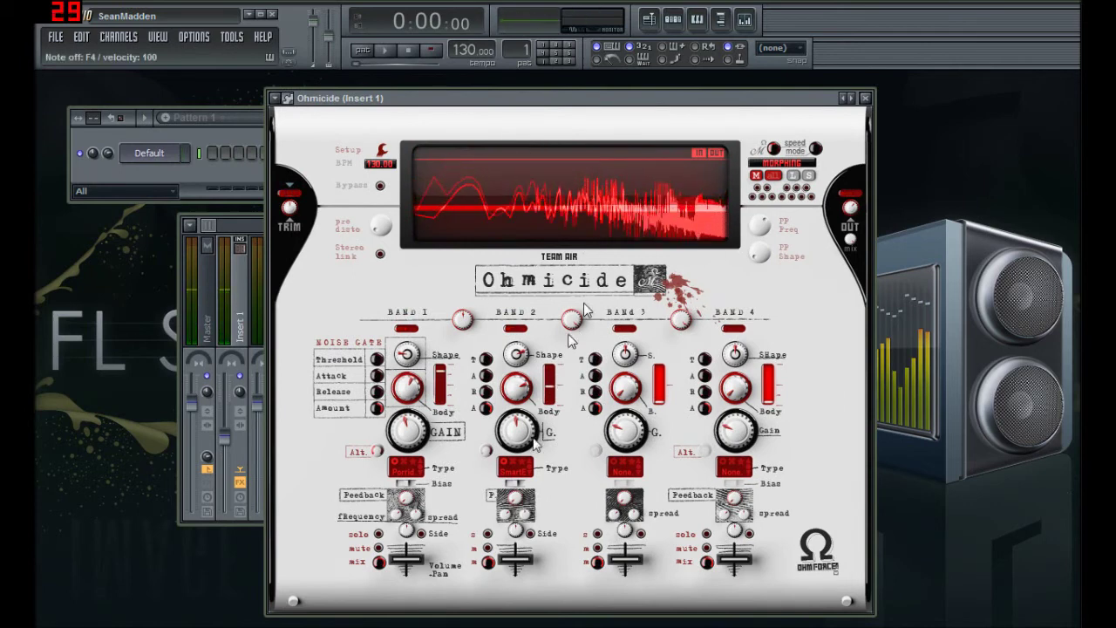
# Step: Set Ohmicide's pre-distortion to 21.3 dB and band 1's upper frequency to 123.9 Hz, and close the plugin
pyautogui.moveTo(410, 560)
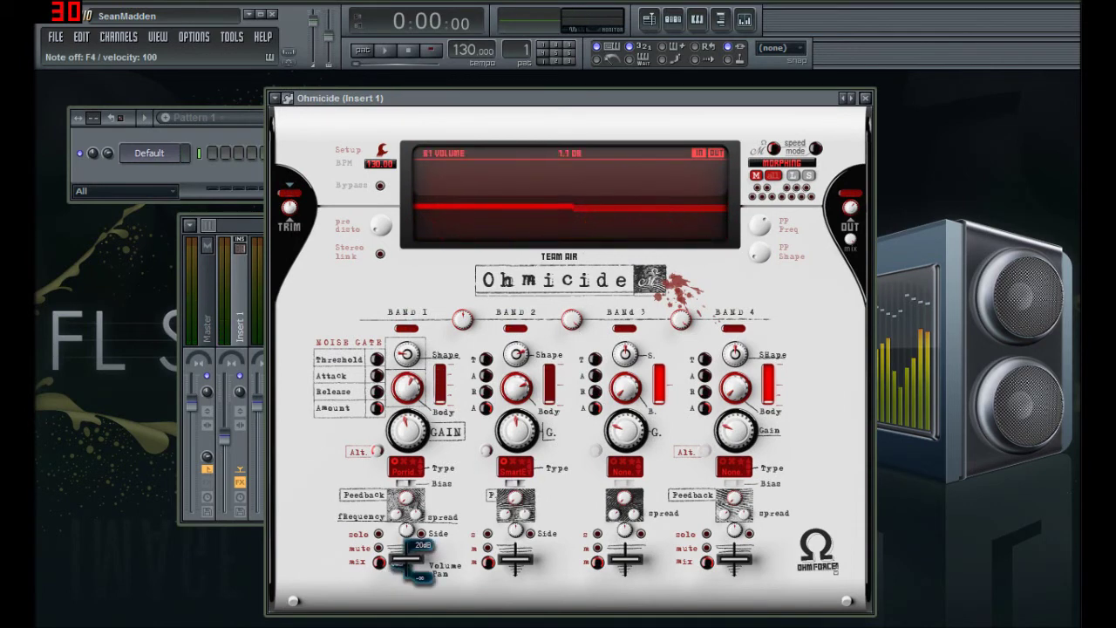
pyautogui.moveTo(383, 228)
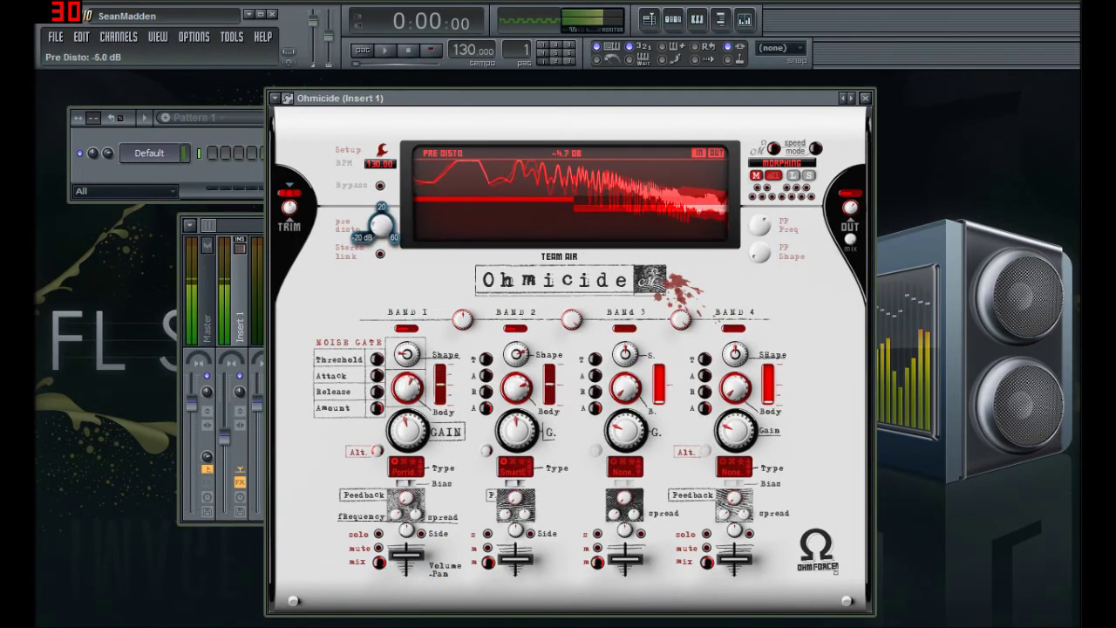
pyautogui.moveTo(381, 225); pyautogui.dragTo(381, 188)
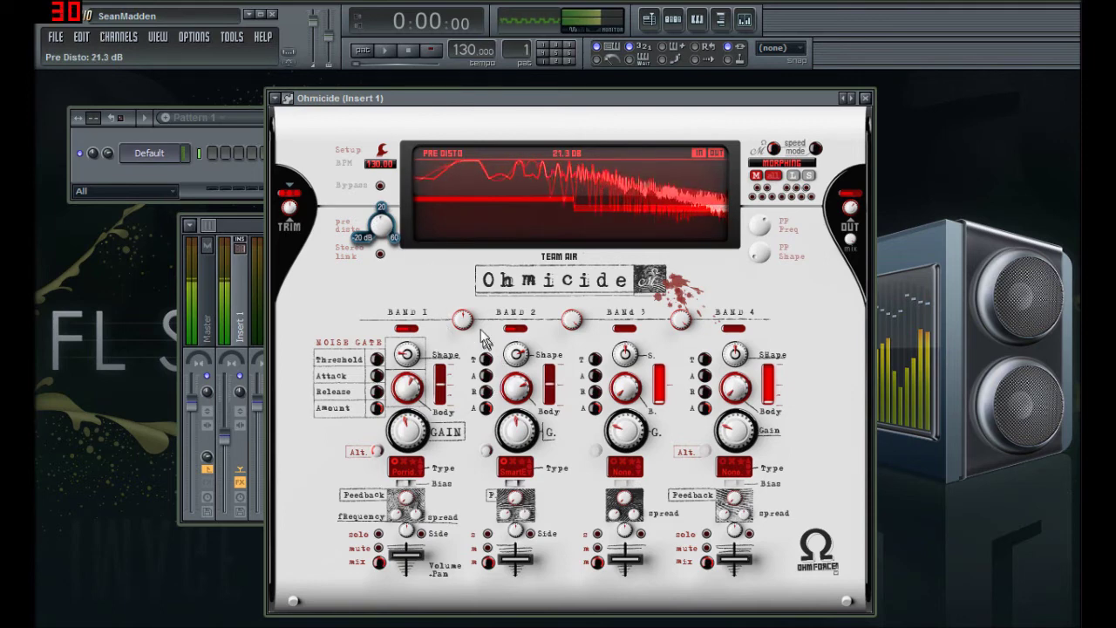
pyautogui.moveTo(462, 319); pyautogui.dragTo(462, 344)
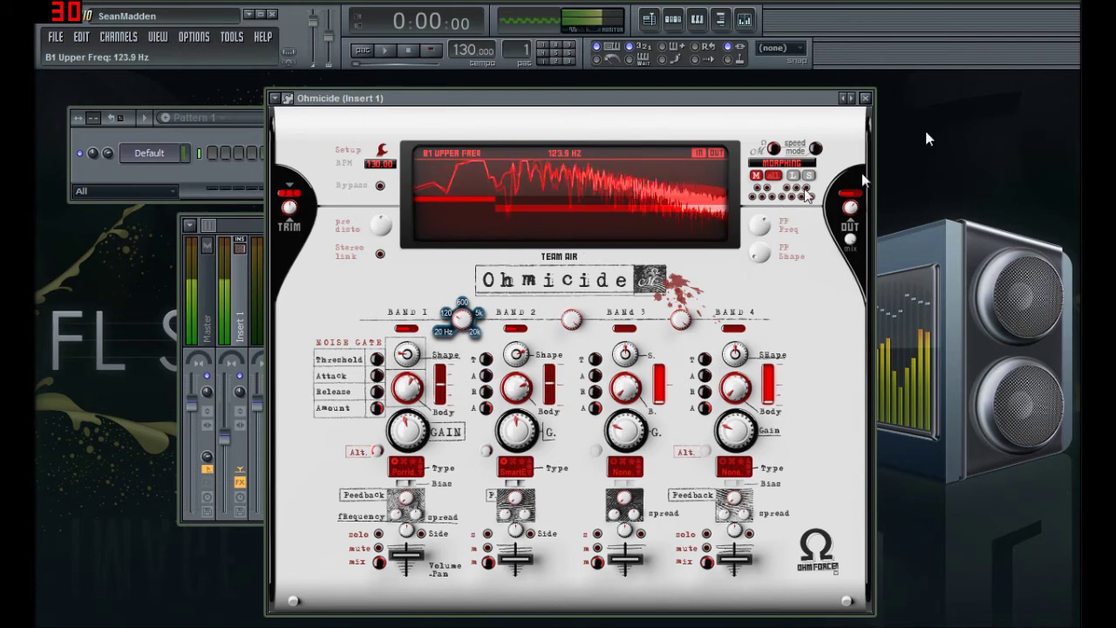
pyautogui.click(864, 98)
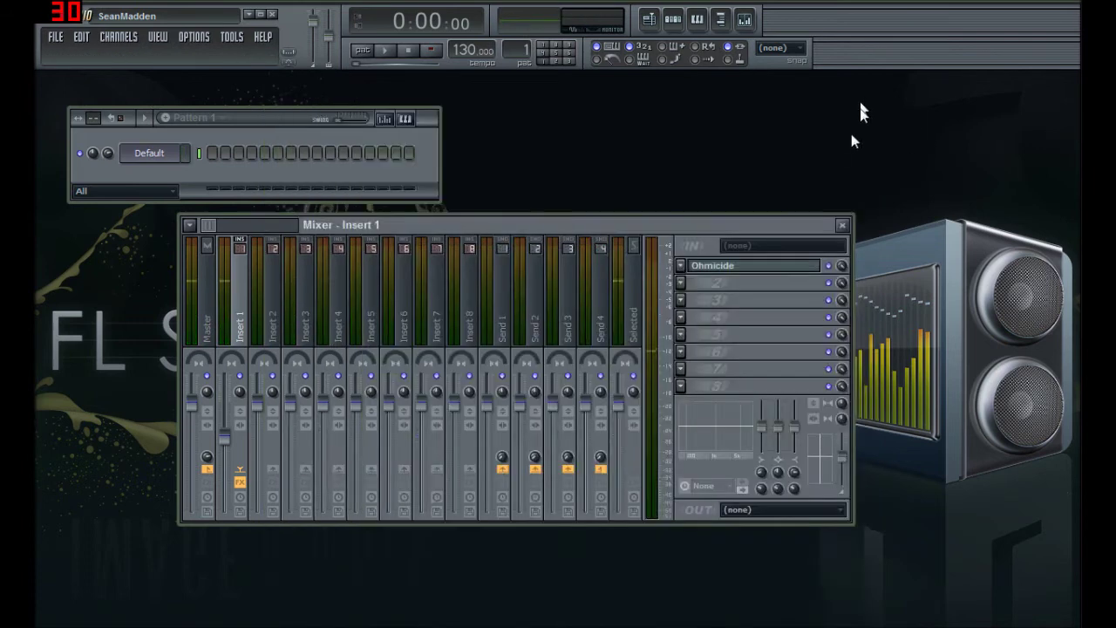
pyautogui.click(680, 266)
pyautogui.moveTo(703, 285)
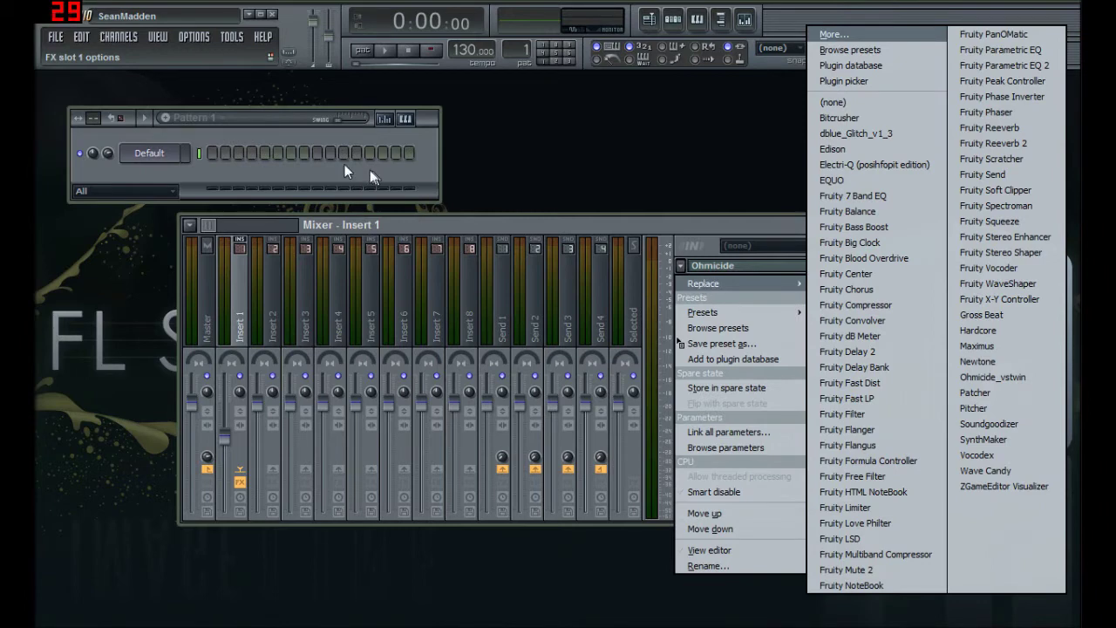
pyautogui.click(143, 154)
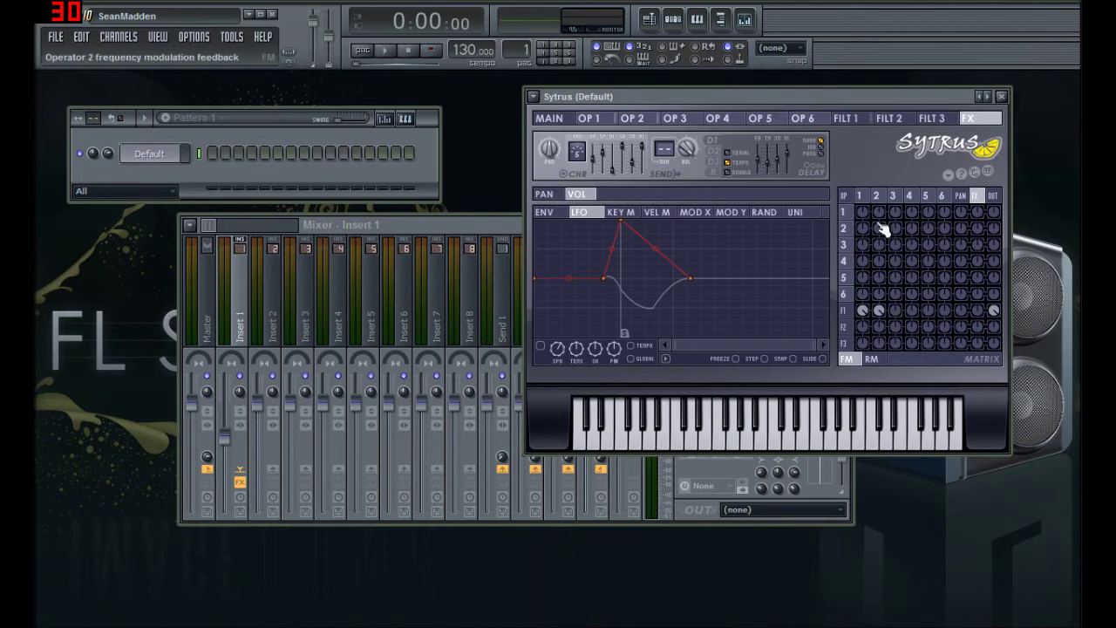
pyautogui.click(1002, 97)
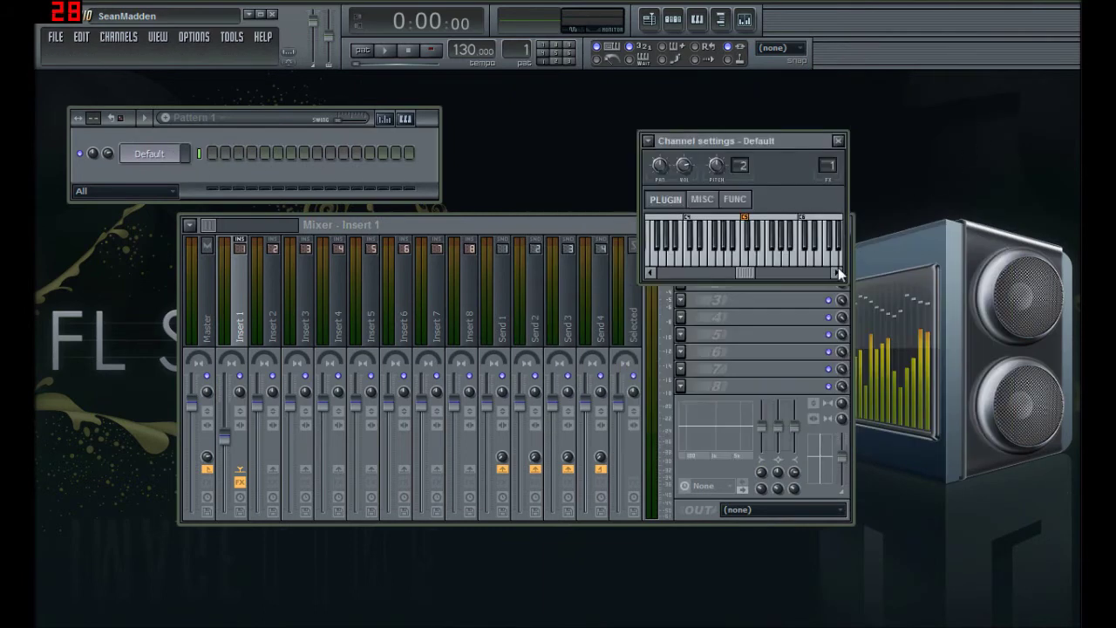
pyautogui.click(754, 346)
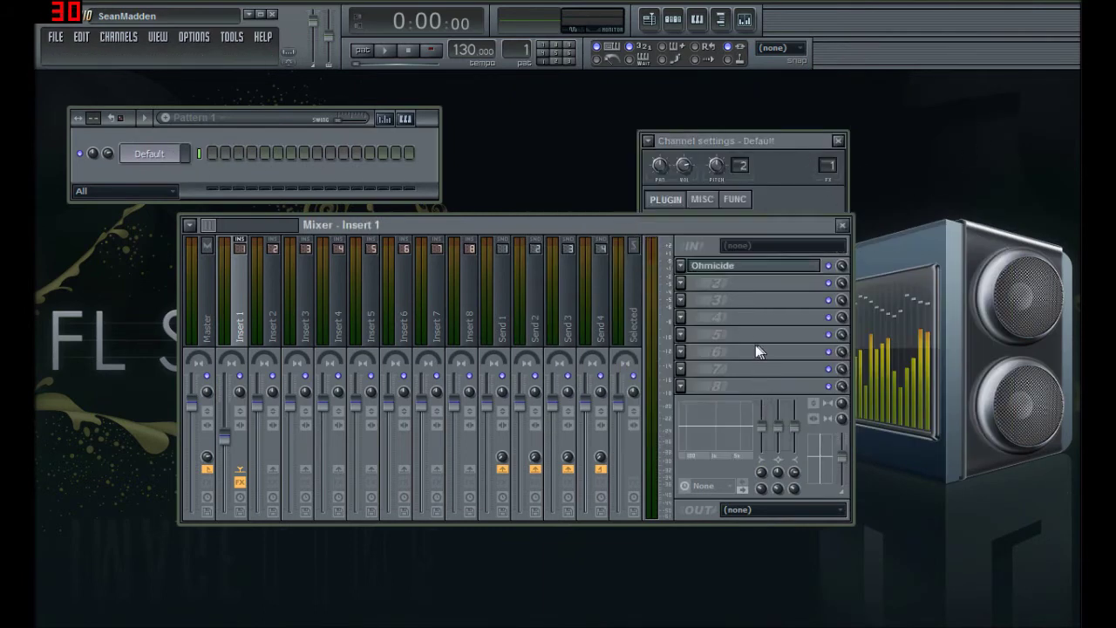
# Step: Replace Ohmicide in Insert 1's first slot with Fruity Reeverb and audition it with a few notes
pyautogui.click(679, 266)
pyautogui.moveTo(748, 288)
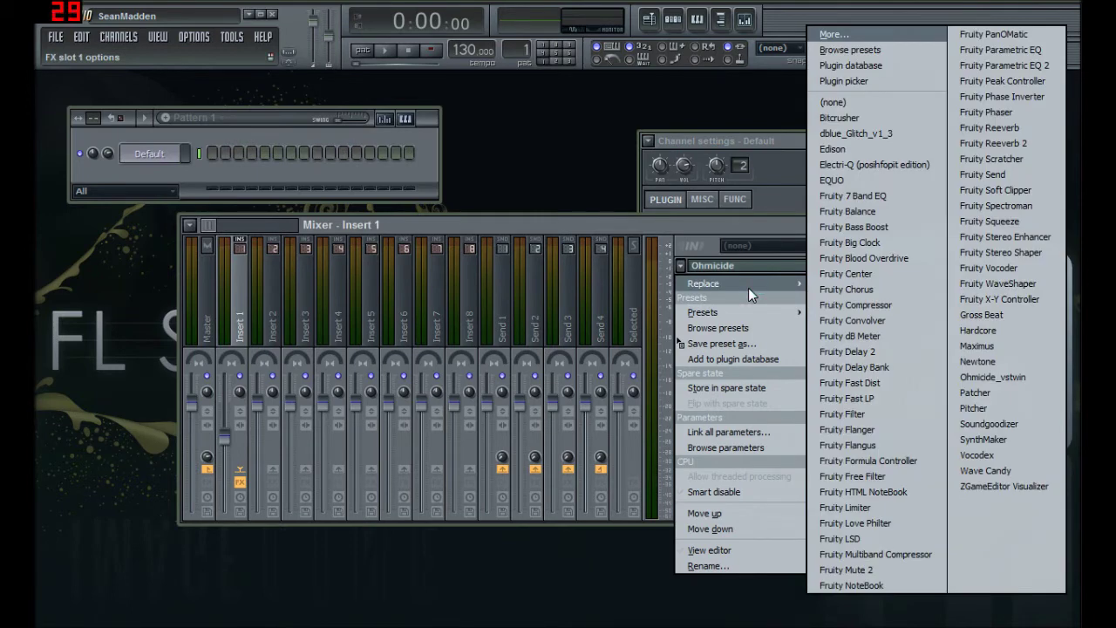
pyautogui.click(1018, 128)
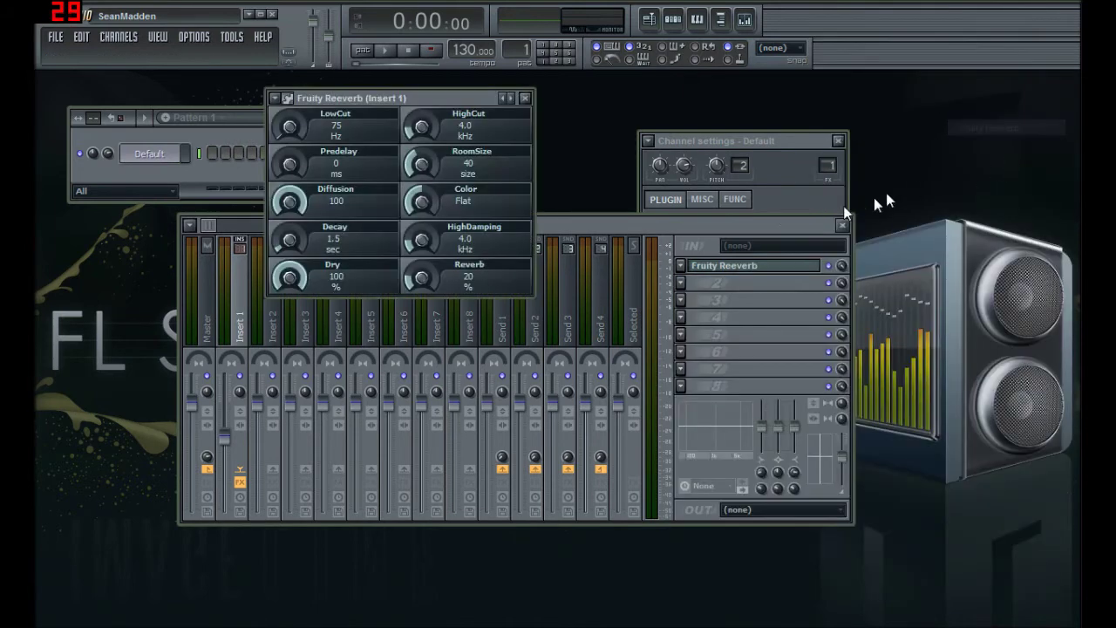
pyautogui.press('c')
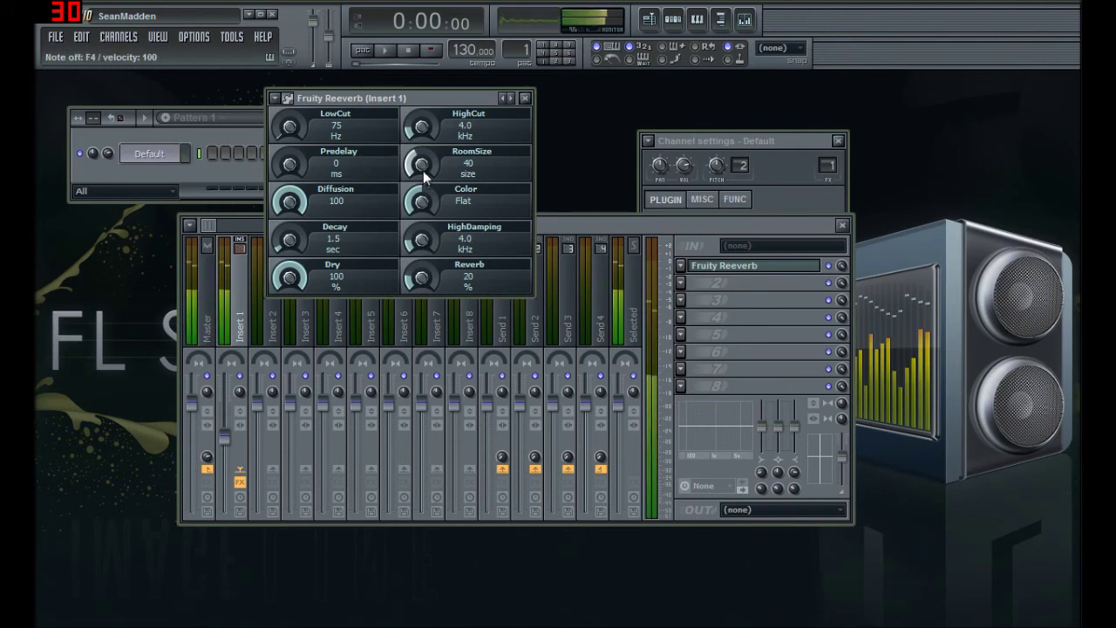
pyautogui.press('x')
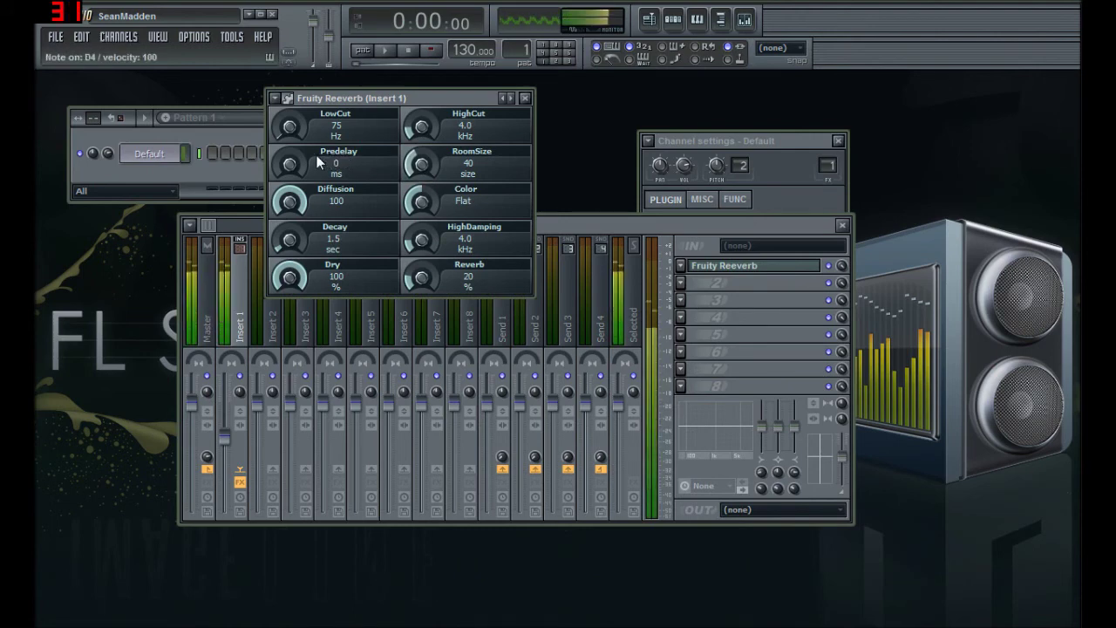
# Step: Set the reverb's HighCut to 1.3 kHz, LowCut to 447 Hz and Color to Warm
pyautogui.moveTo(424, 120); pyautogui.dragTo(424, 139)
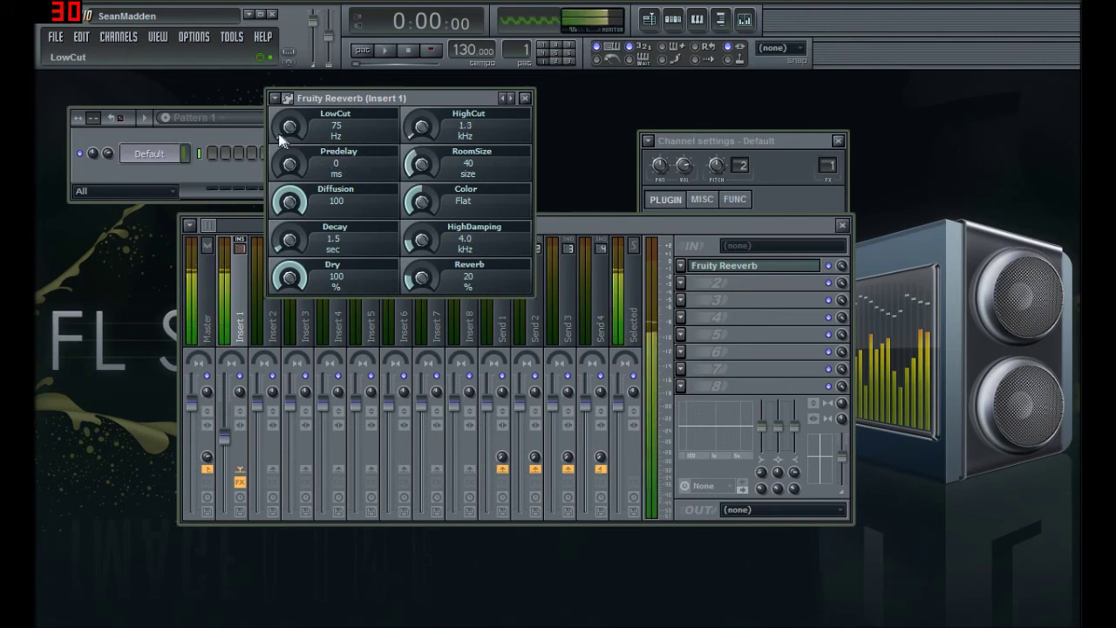
pyautogui.moveTo(279, 131); pyautogui.dragTo(331, 166)
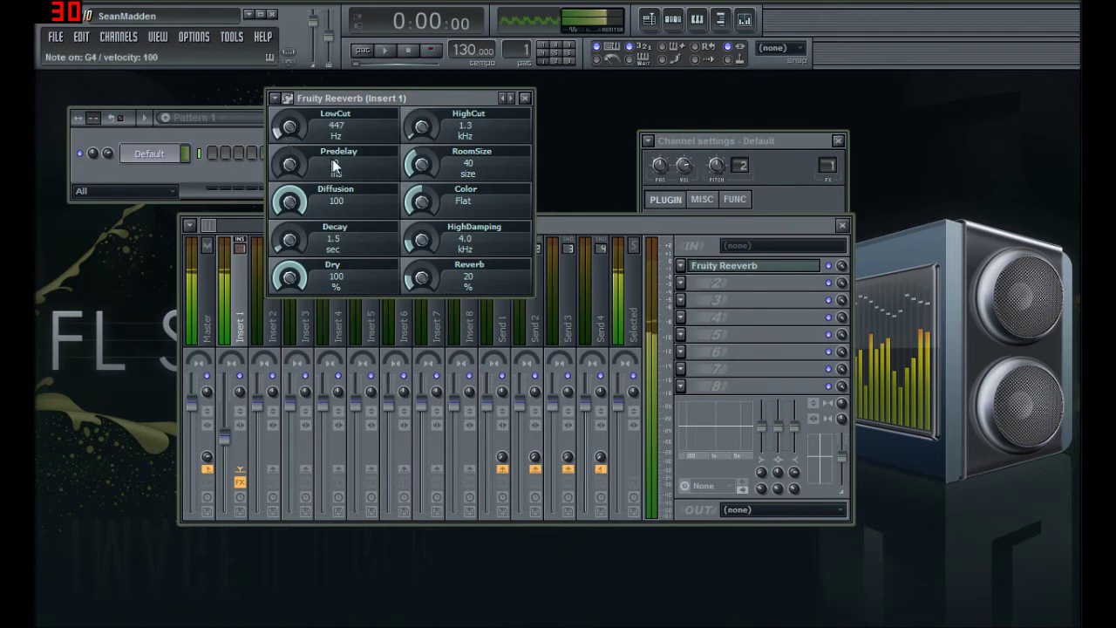
pyautogui.moveTo(437, 203); pyautogui.dragTo(437, 198)
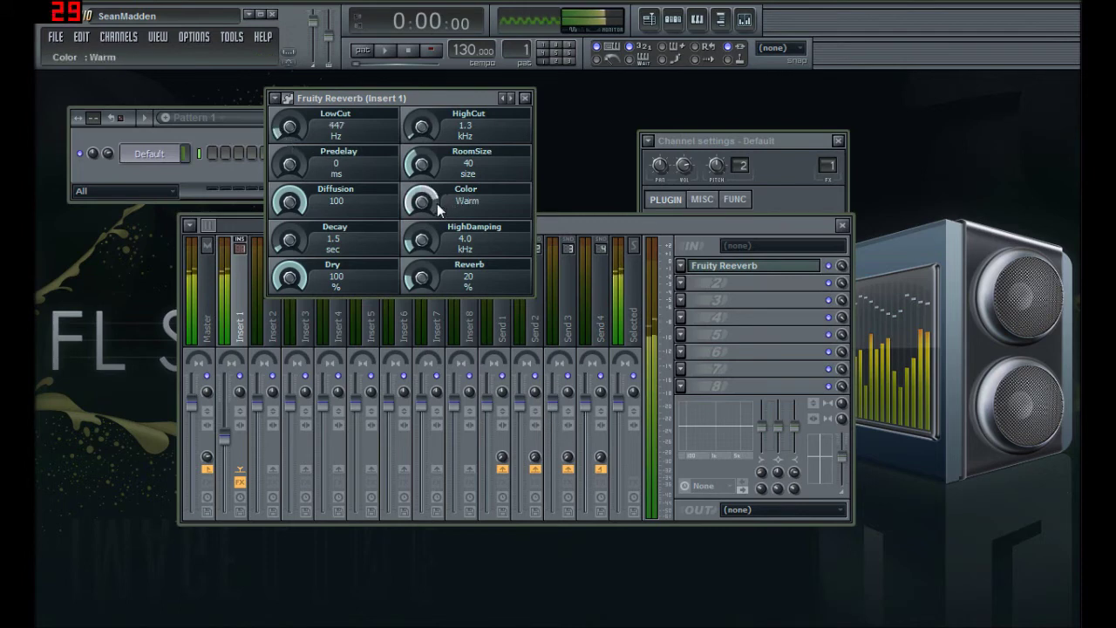
# Step: Set the reverb's RoomSize to 28, Reverb level to 29% and Decay to 4.6 sec, and close the plugin
pyautogui.moveTo(422, 161); pyautogui.dragTo(422, 163)
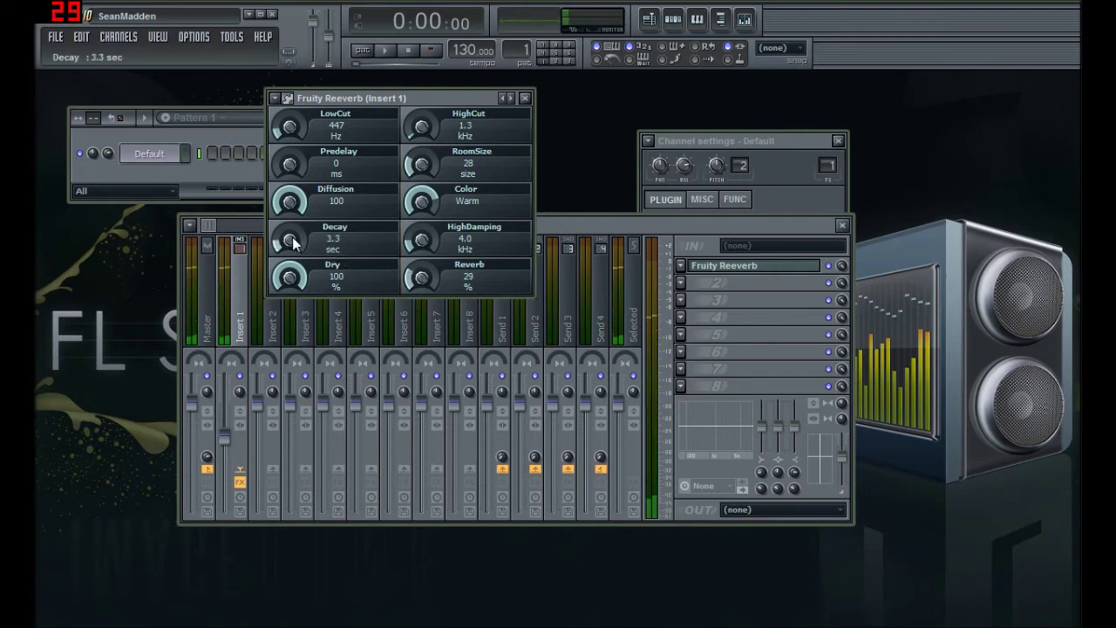
pyautogui.moveTo(297, 244)
pyautogui.mouseDown()
pyautogui.moveTo(297, 209)
pyautogui.moveTo(295, 228)
pyautogui.mouseUp()
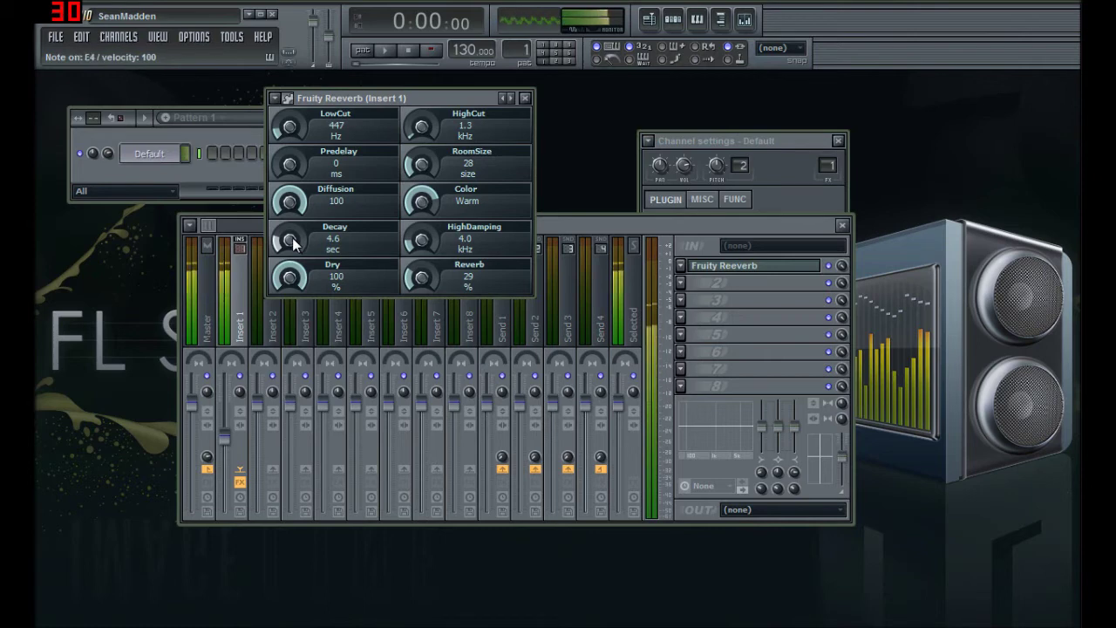
pyautogui.click(525, 97)
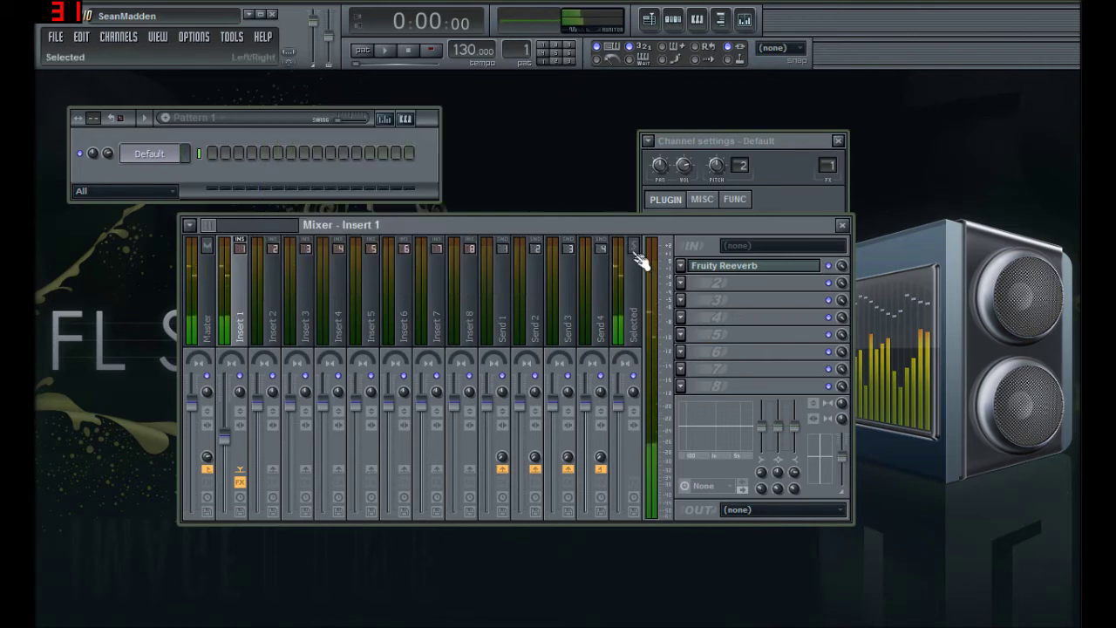
# Step: Replace Fruity Reeverb in Insert 1's first slot with Fruity Parametric EQ 2
pyautogui.rightClick(697, 271)
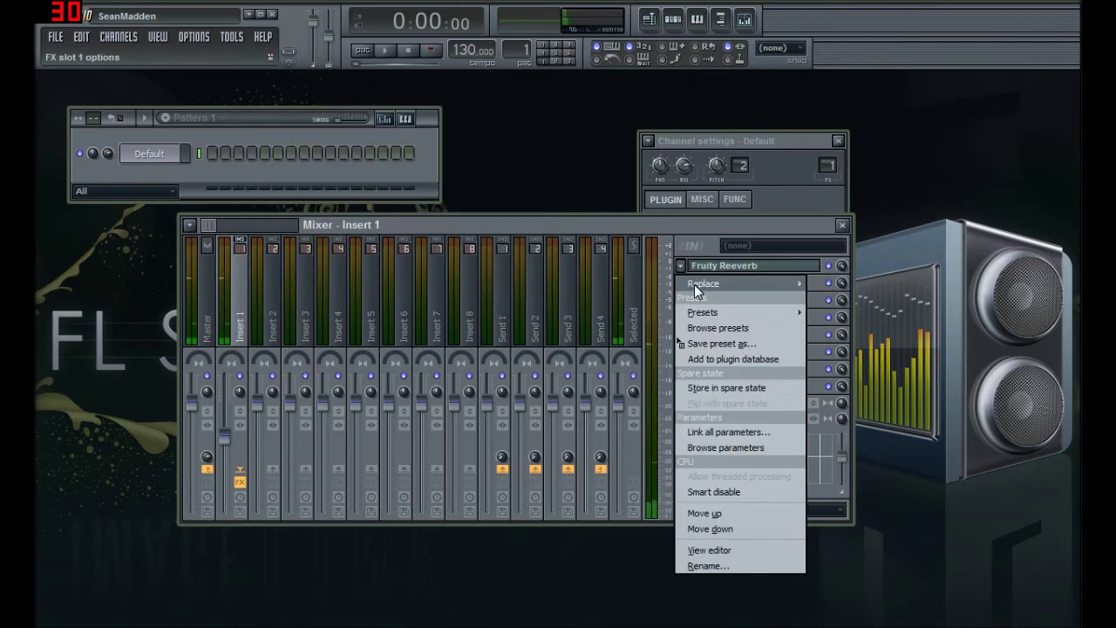
pyautogui.moveTo(694, 284)
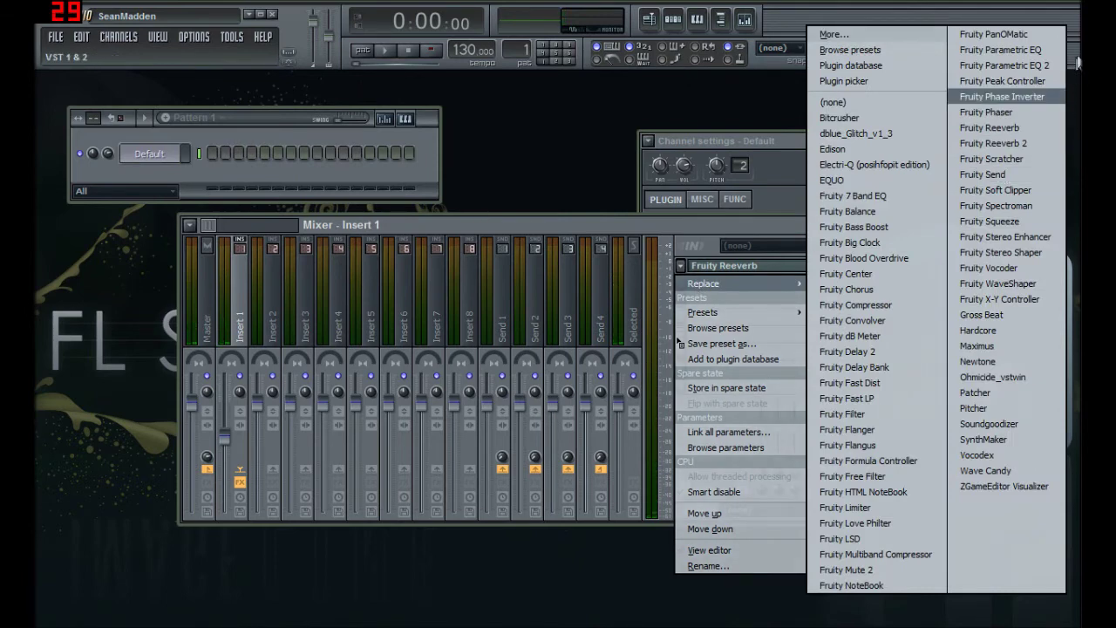
pyautogui.click(1038, 65)
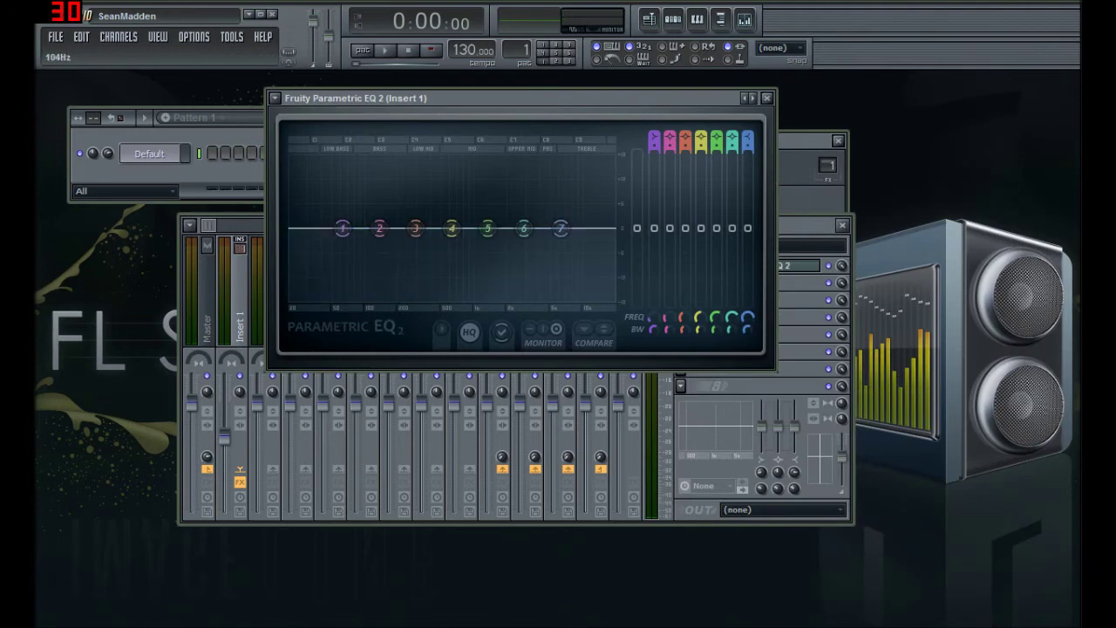
# Step: Raise EQ band 1 in the bass and boost band 5 in the upper mids, adjusting its bandwidth
pyautogui.moveTo(342, 228); pyautogui.dragTo(355, 201)
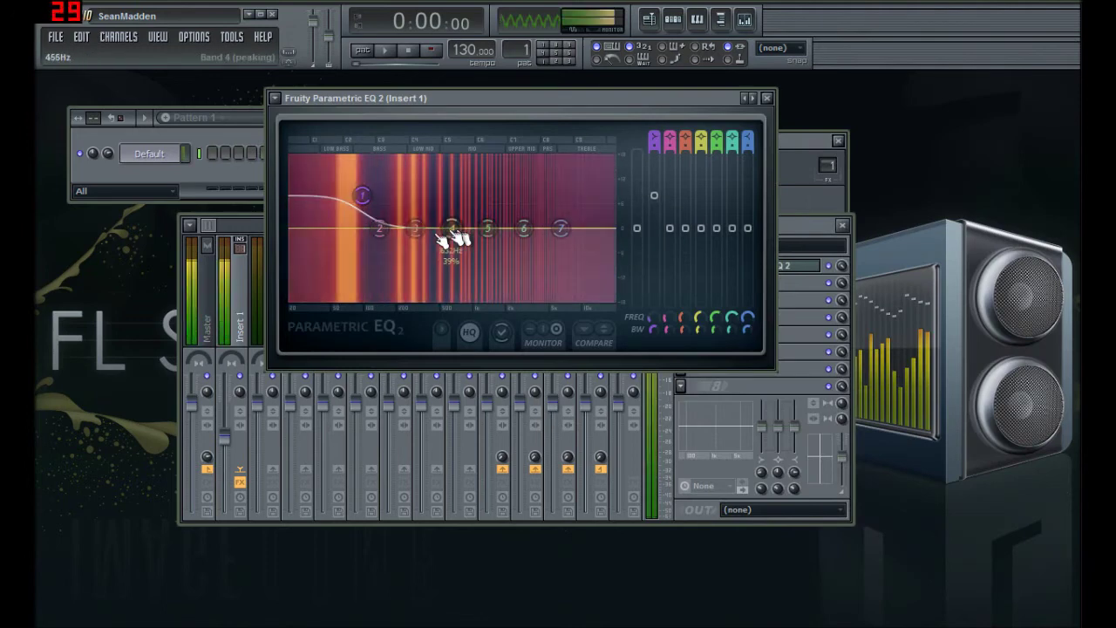
pyautogui.moveTo(488, 228); pyautogui.dragTo(515, 179)
pyautogui.scroll(-6, 513, 159)
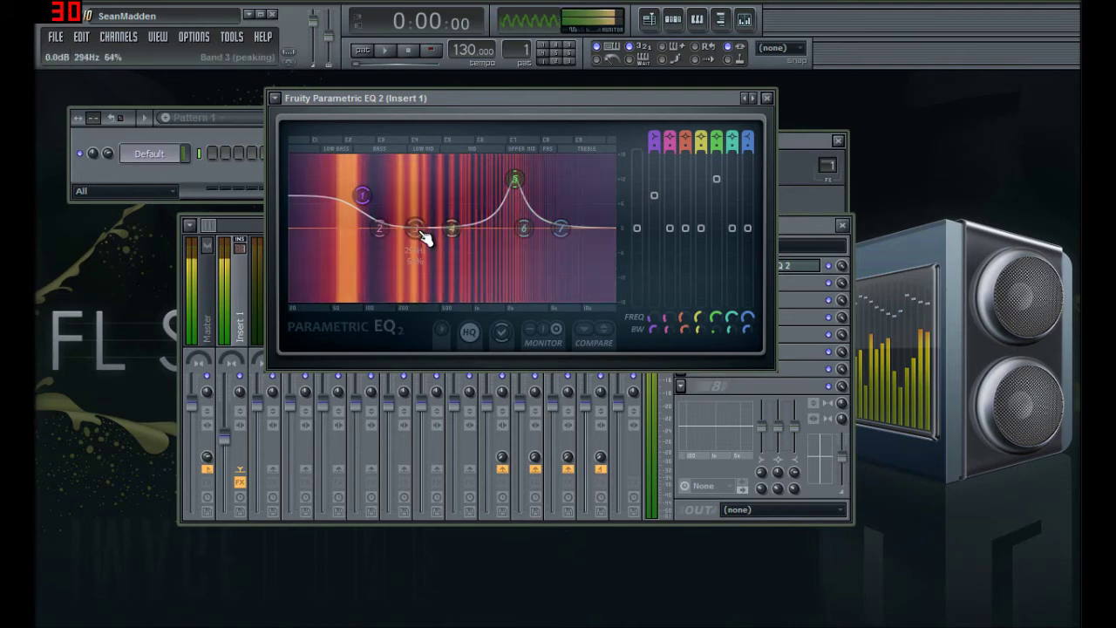
# Step: Boost EQ band 3 as a narrow low-mid peak, place band 4 near 553 Hz with 29% bandwidth, and close the EQ
pyautogui.moveTo(422, 234); pyautogui.dragTo(444, 229)
pyautogui.scroll(-6, 419, 209)
pyautogui.scroll(4, 489, 300)
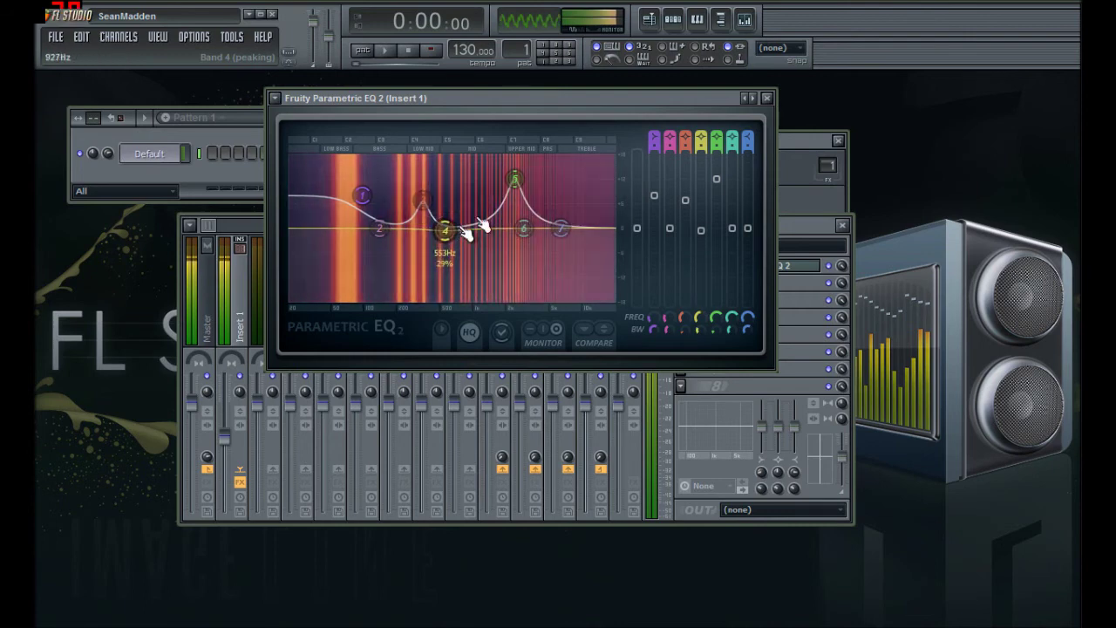
pyautogui.click(766, 98)
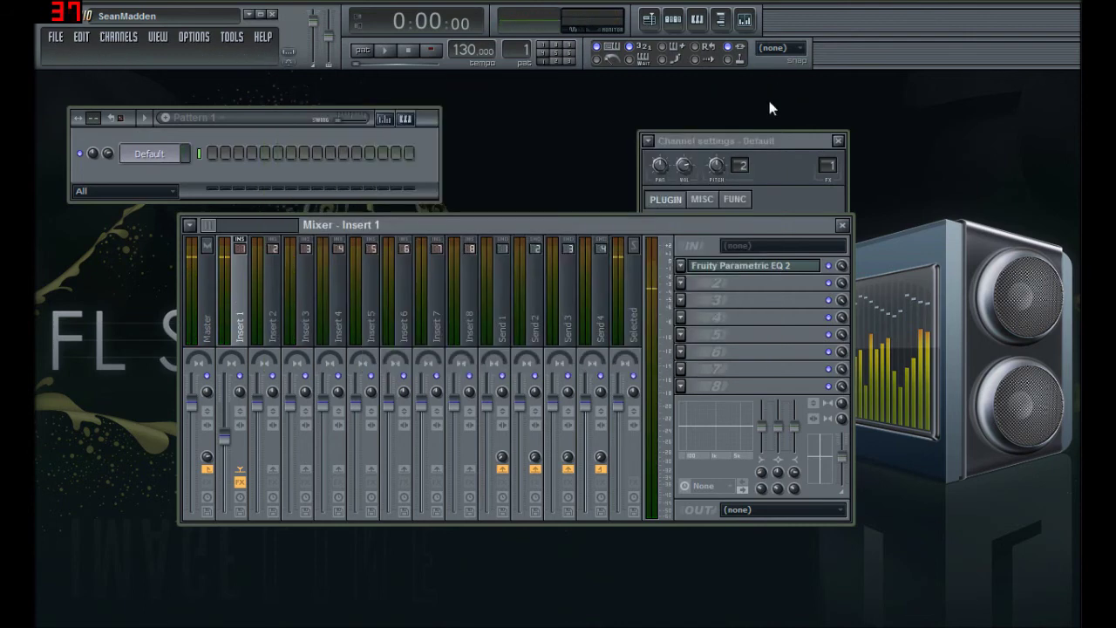
# Step: Replace Fruity Parametric EQ 2 in Insert 1's first effect slot with dblue_Glitch_v1_3
pyautogui.click(695, 266)
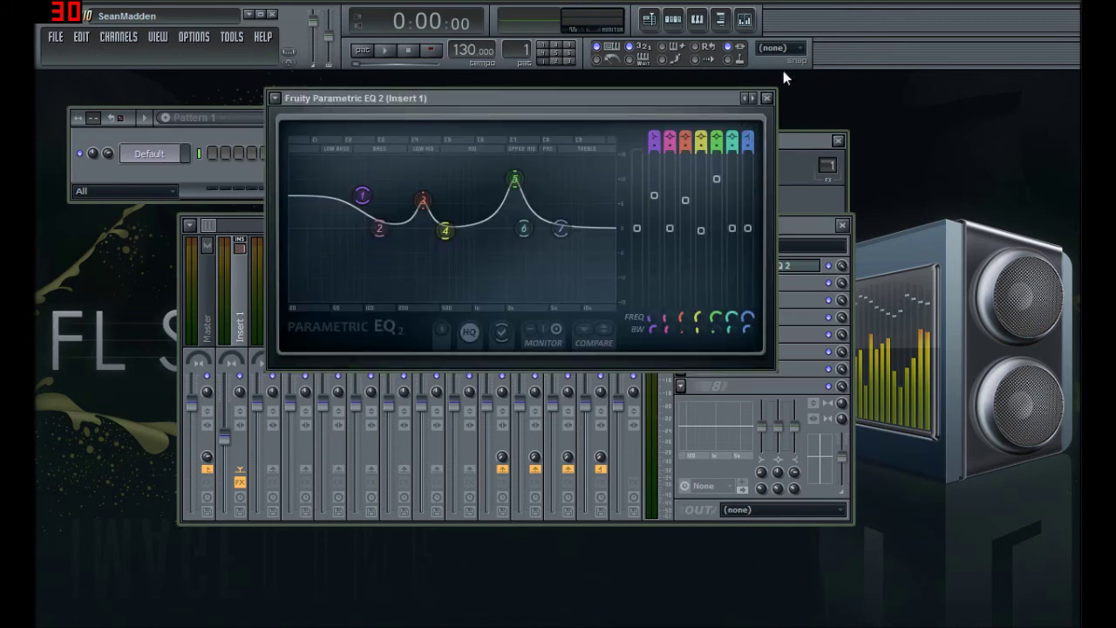
pyautogui.click(767, 101)
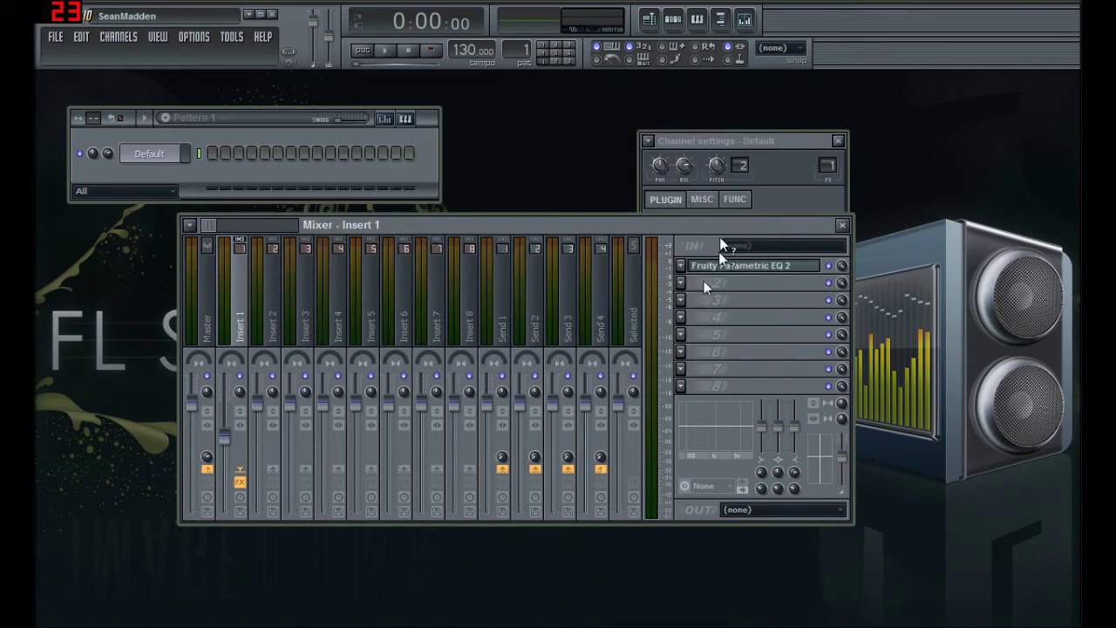
pyautogui.click(681, 270)
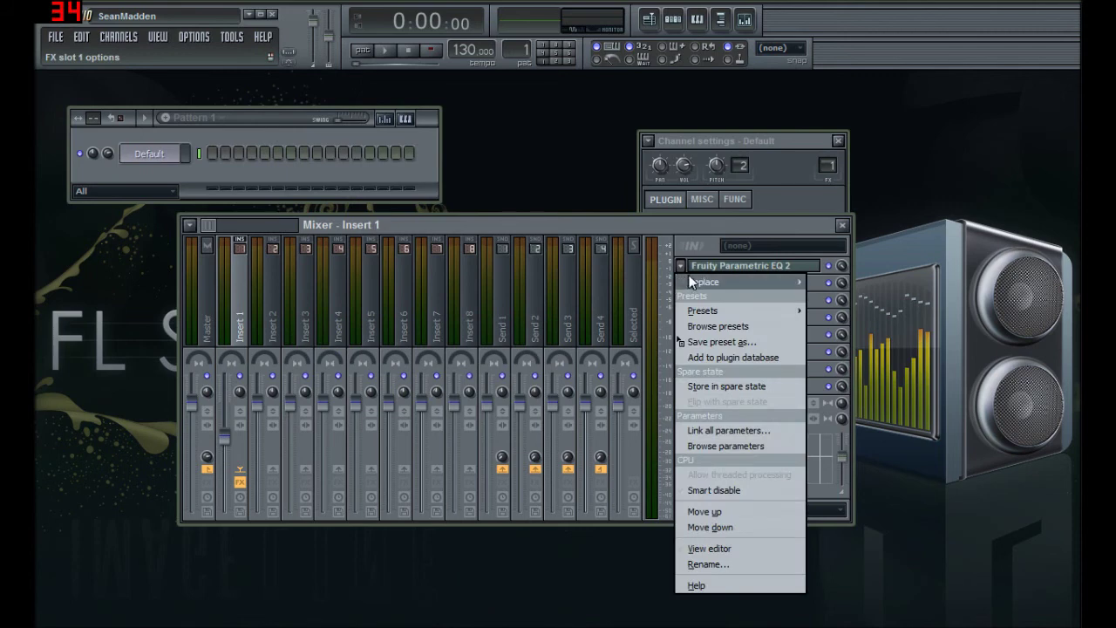
pyautogui.moveTo(710, 277)
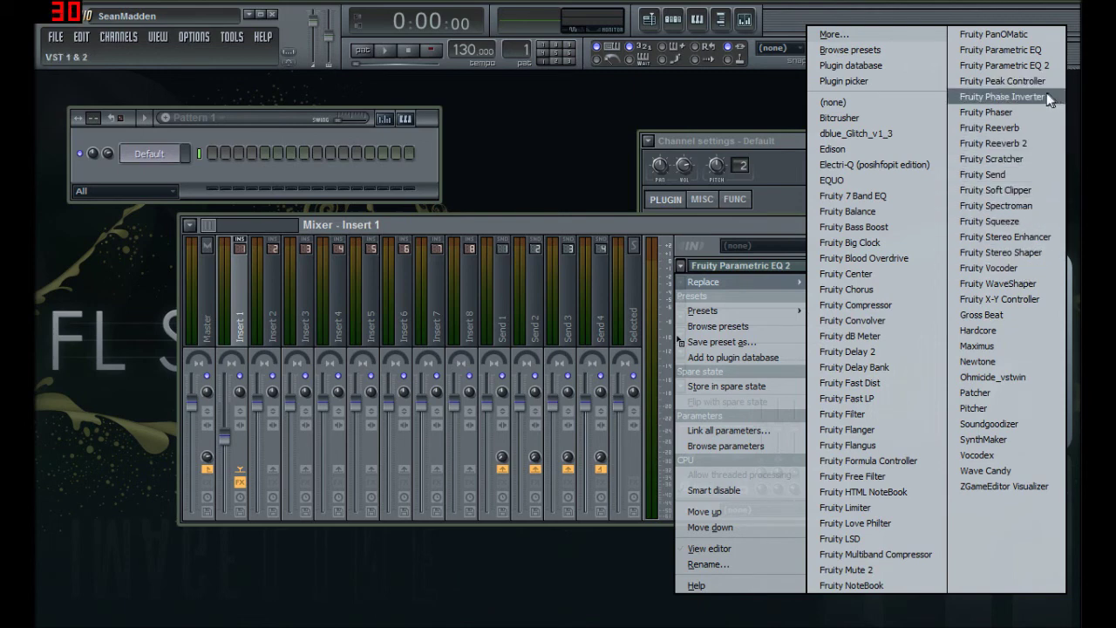
pyautogui.click(921, 132)
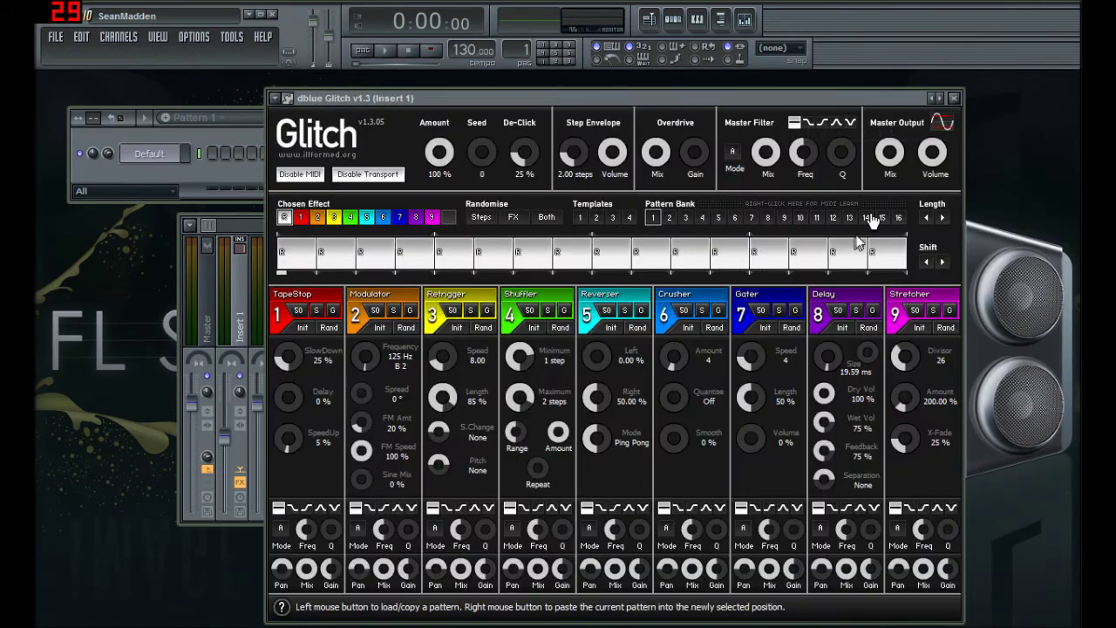
# Step: Clear the random steps from the Glitch sequencer and fill the whole pattern with effect 6, Crusher
pyautogui.moveTo(282, 257); pyautogui.dragTo(885, 266)
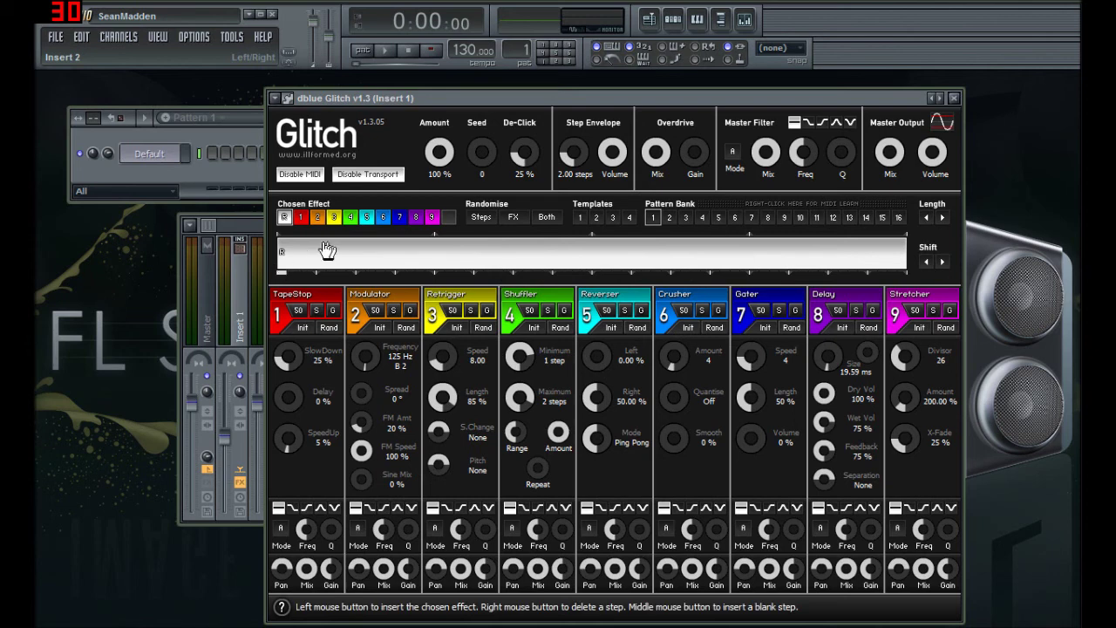
pyautogui.rightClick(282, 260)
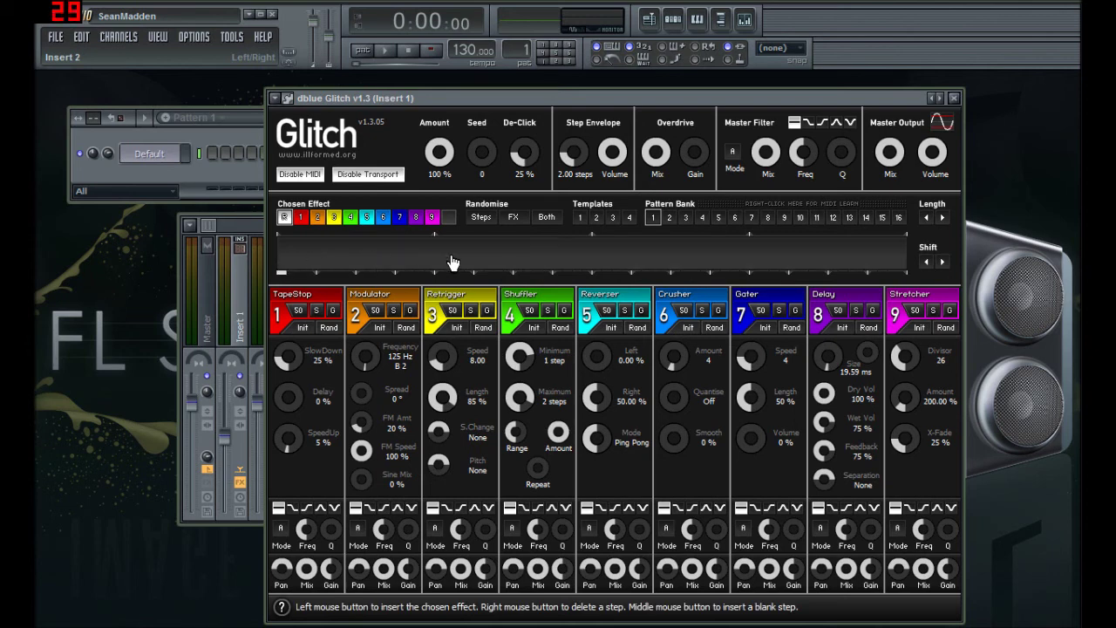
pyautogui.click(383, 218)
pyautogui.click(283, 252)
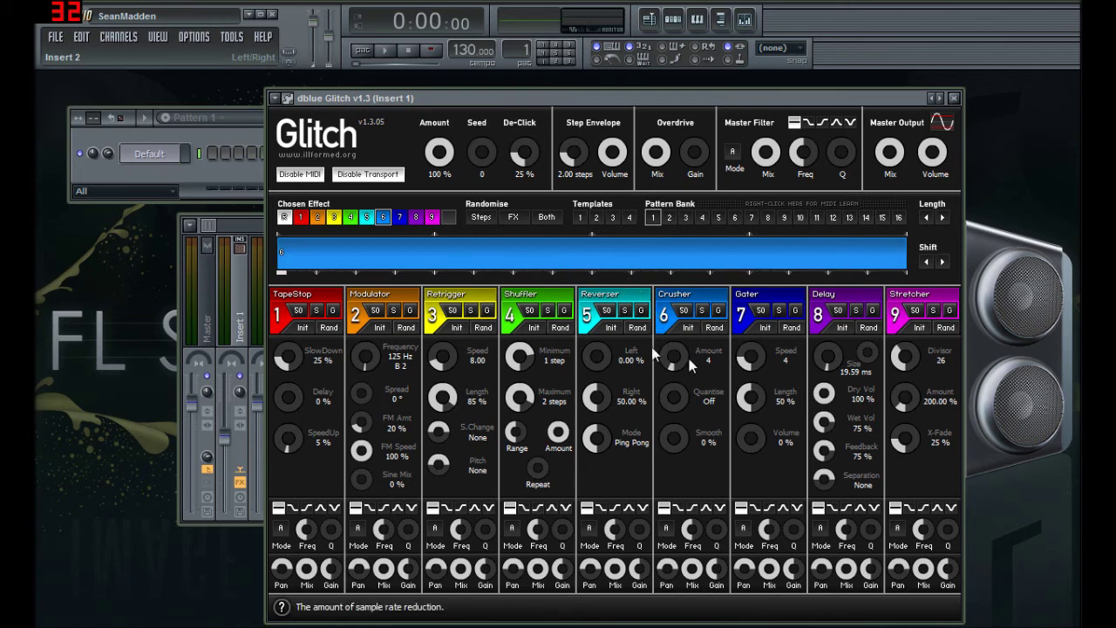
# Step: Enter half-bar notes A4, G4, C5 and B4 in the Default channel's piano roll, start playback and close the piano roll
pyautogui.rightClick(167, 156)
pyautogui.click(197, 159)
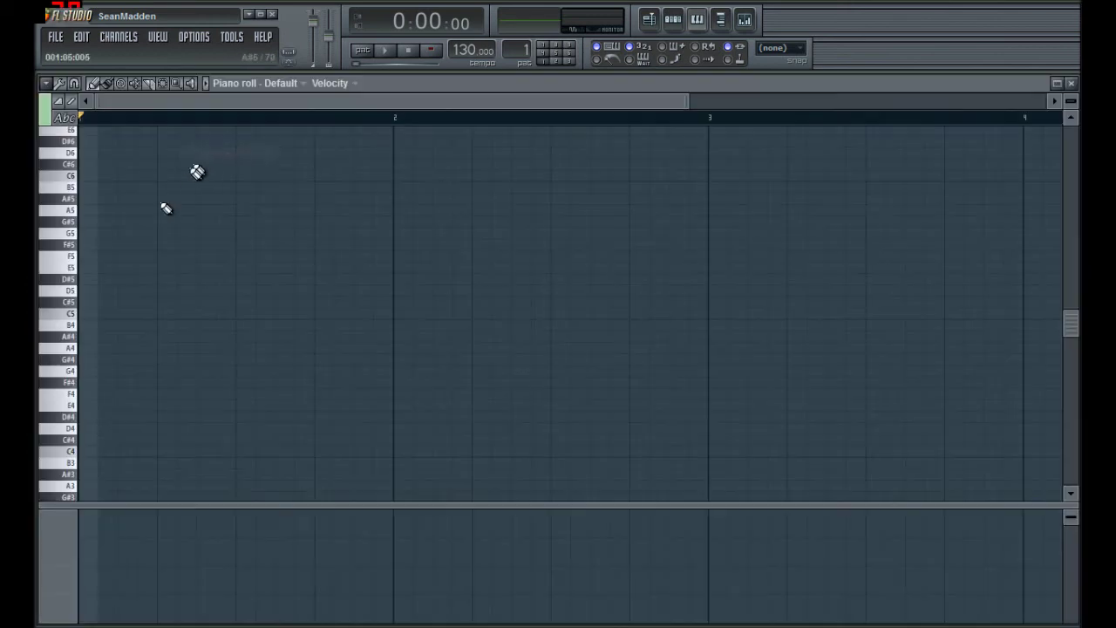
pyautogui.click(84, 349)
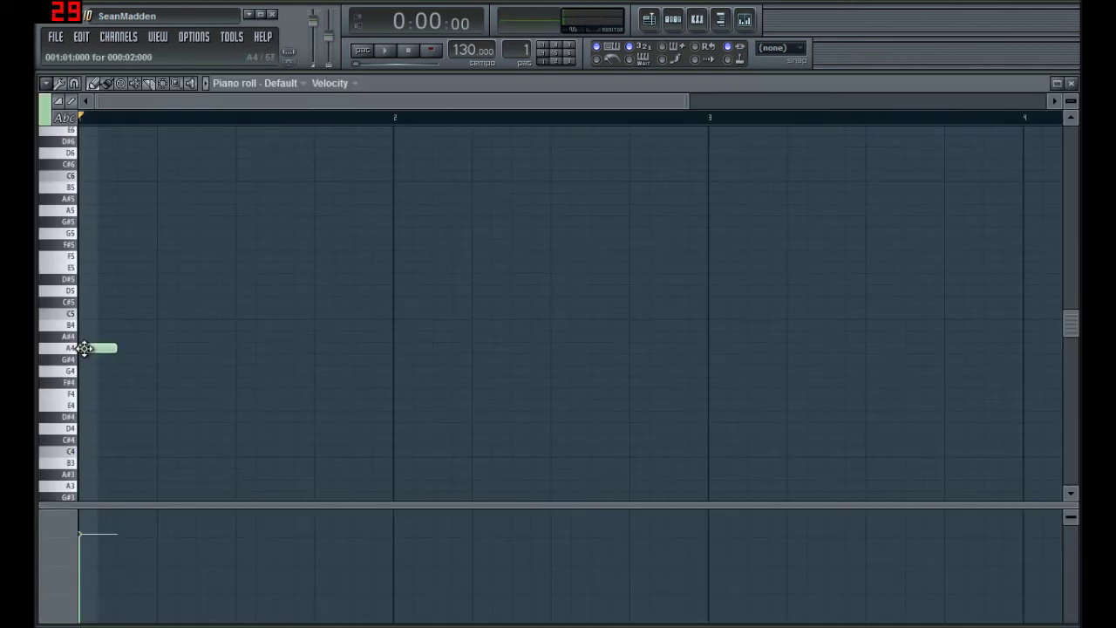
pyautogui.moveTo(119, 348); pyautogui.dragTo(236, 350)
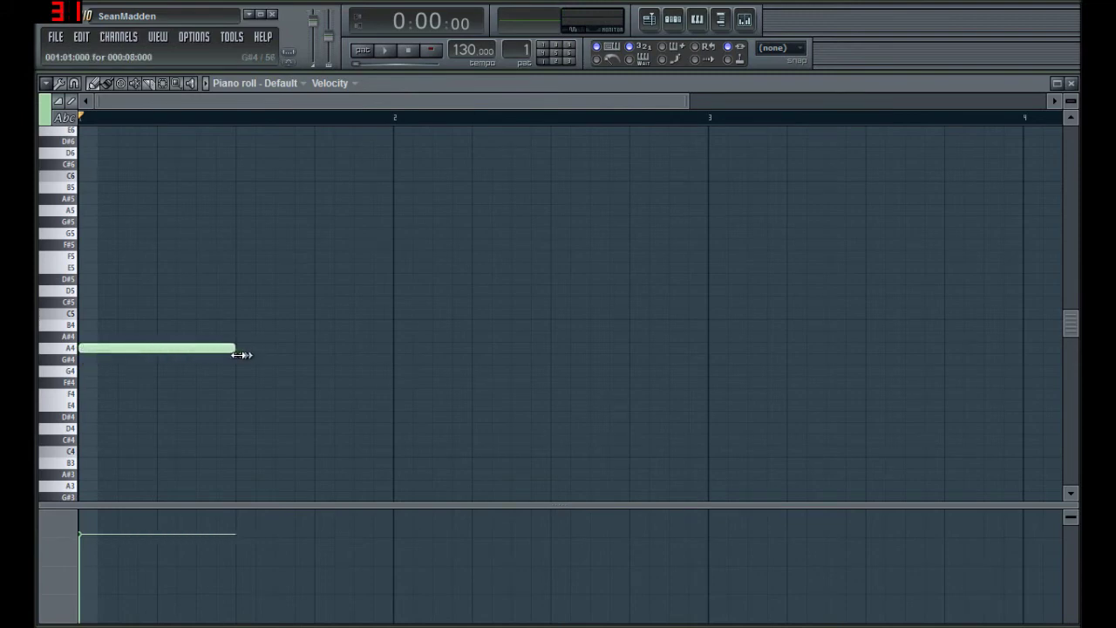
pyautogui.click(235, 371)
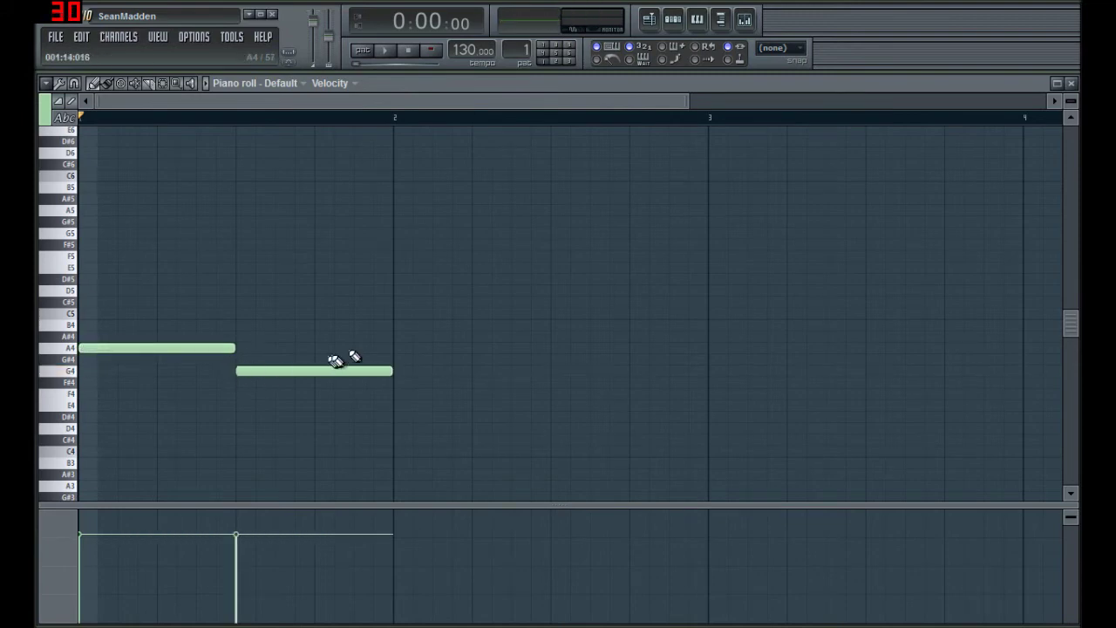
pyautogui.click(392, 305)
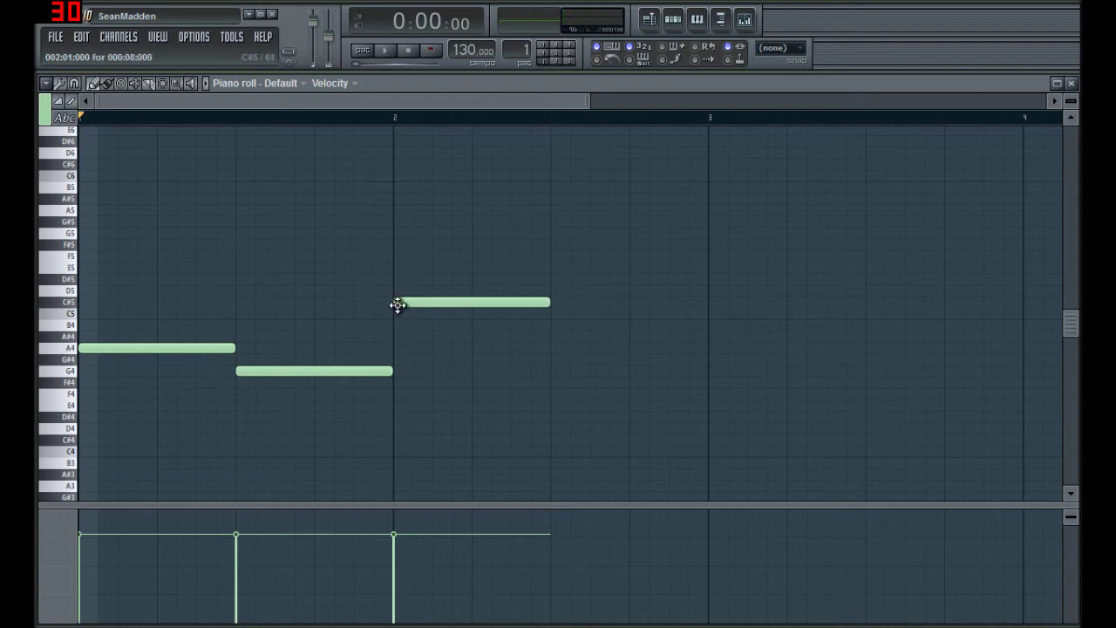
pyautogui.moveTo(397, 311); pyautogui.dragTo(398, 316)
pyautogui.click(551, 337)
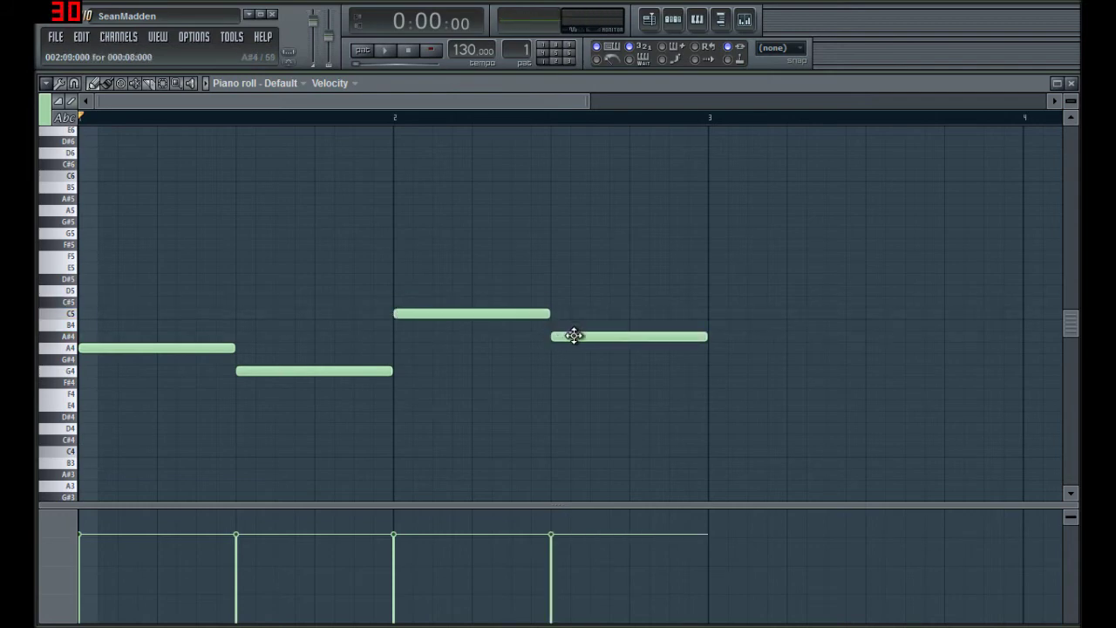
pyautogui.moveTo(576, 336); pyautogui.dragTo(574, 324)
pyautogui.press('space')
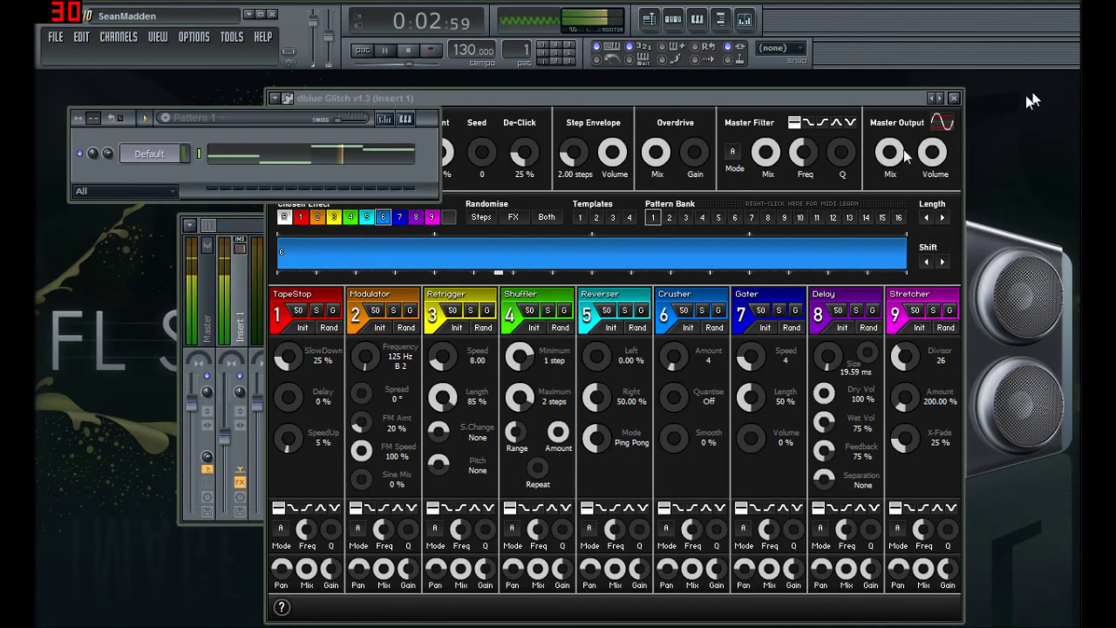
pyautogui.click(1070, 83)
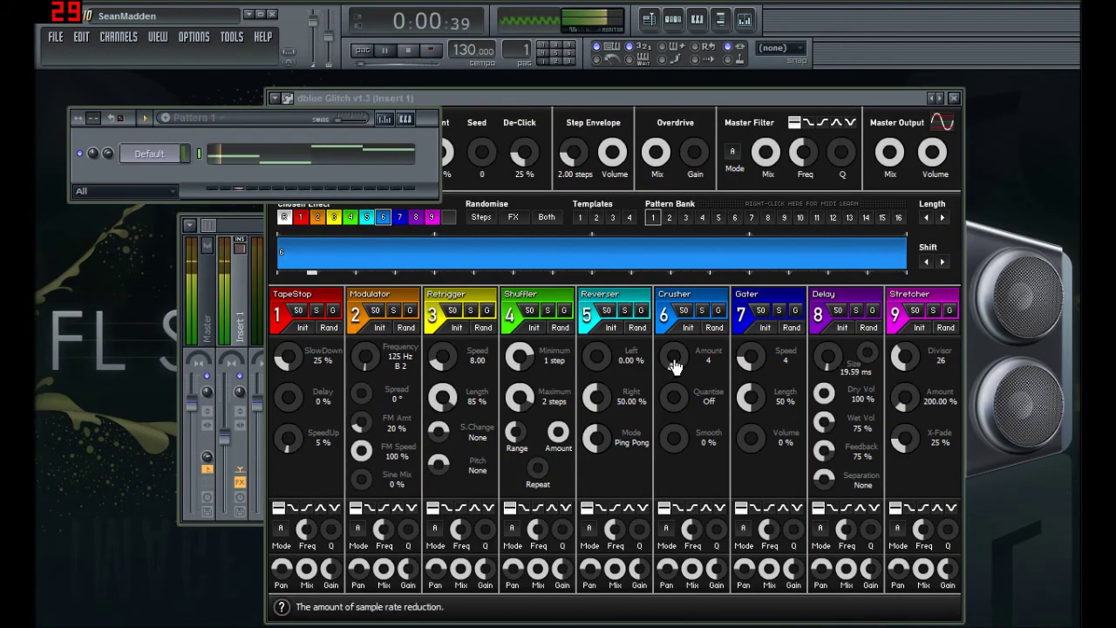
# Step: Set the Crusher's Amount to 20 and Quantise to 102, enable its G switch, and stop playback
pyautogui.moveTo(675, 366); pyautogui.dragTo(675, 344)
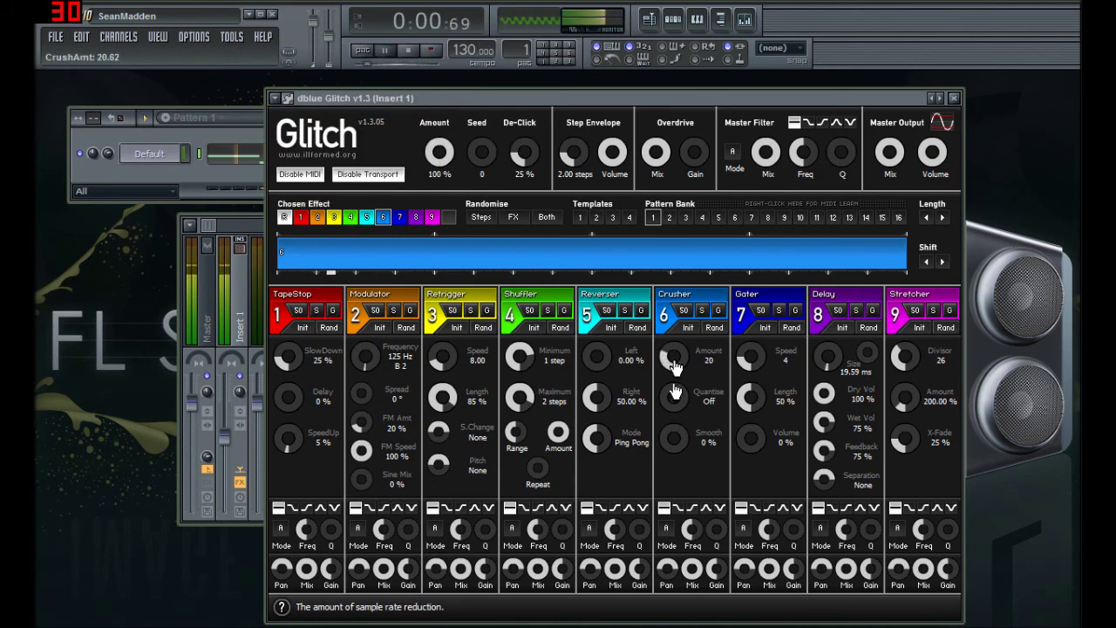
pyautogui.moveTo(673, 416); pyautogui.dragTo(673, 398)
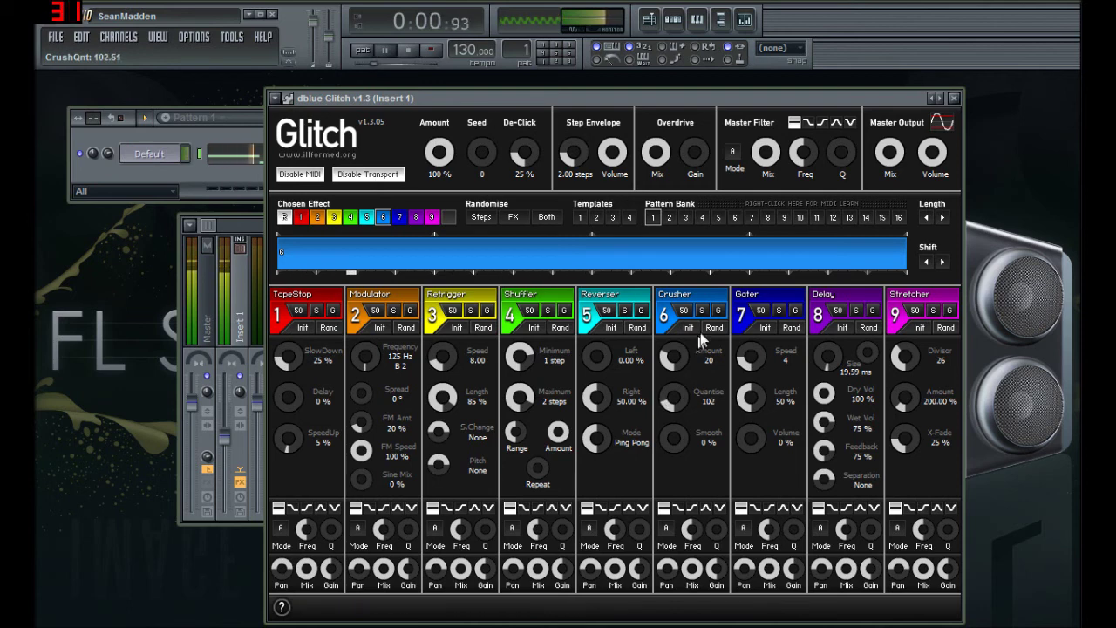
pyautogui.click(717, 310)
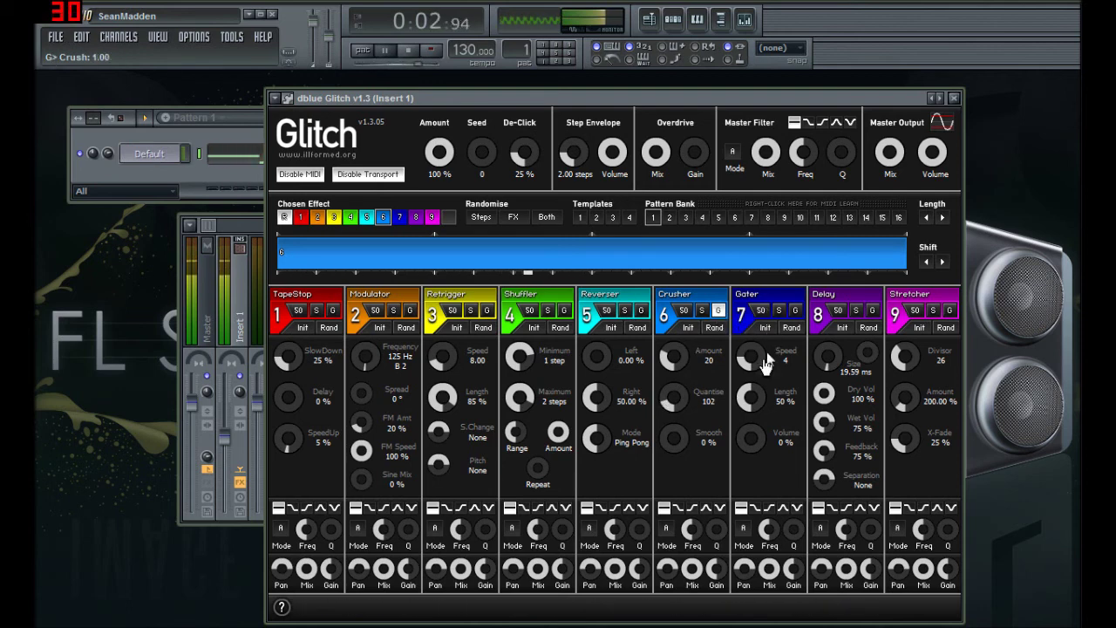
pyautogui.press('space')
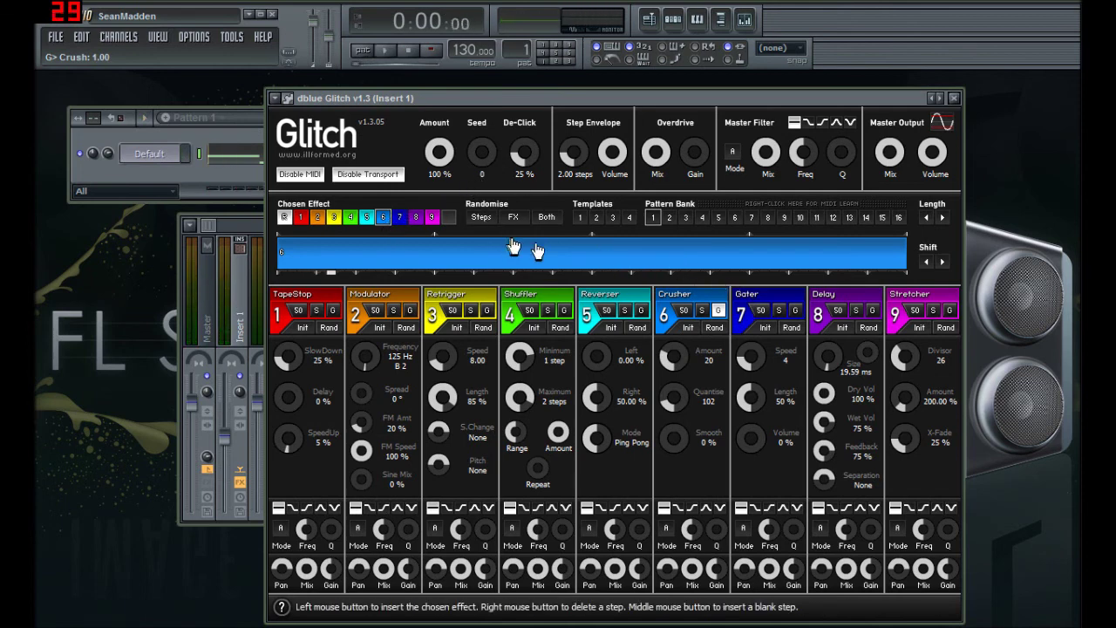
# Step: Play the pattern while placing effect 7, Gater, at each of the first three Glitch sequencer steps, and stop playback
pyautogui.press('space')
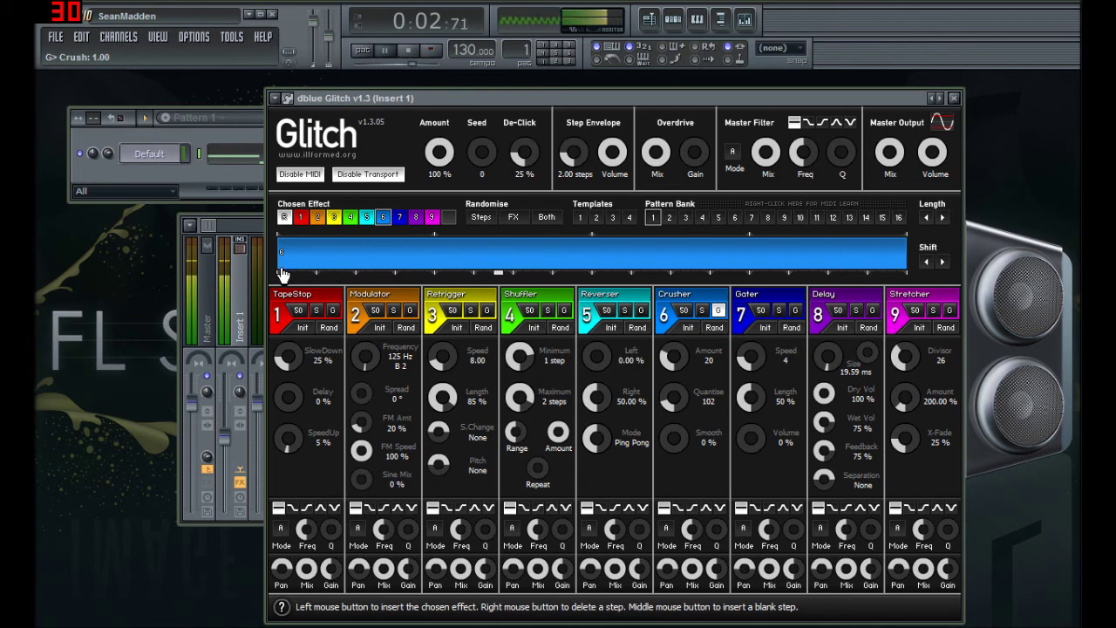
pyautogui.click(400, 218)
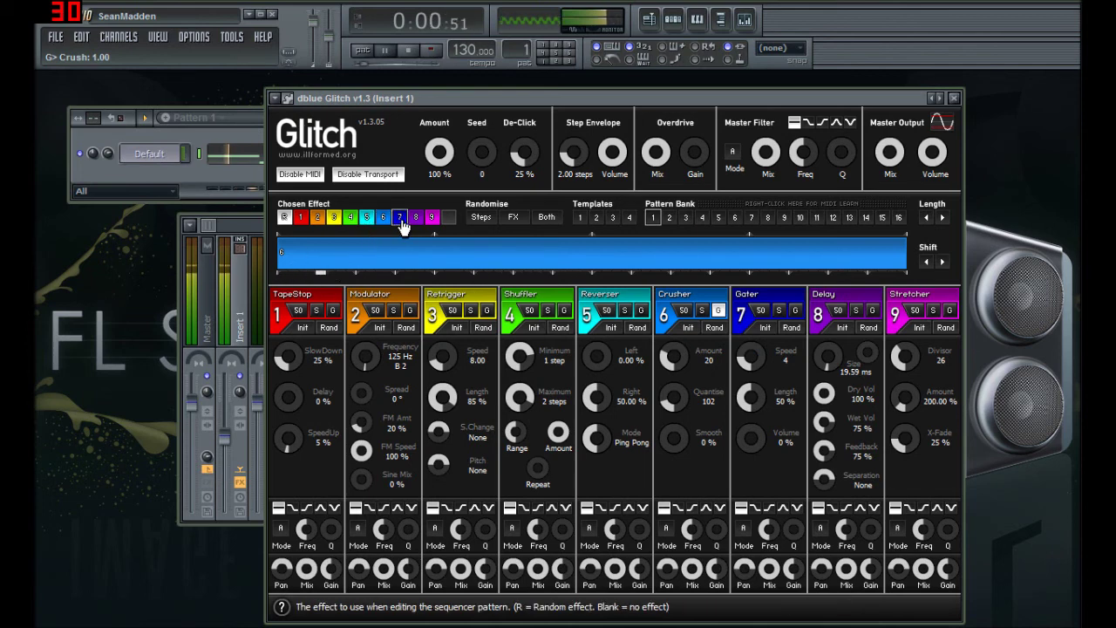
pyautogui.click(295, 269)
pyautogui.click(319, 271)
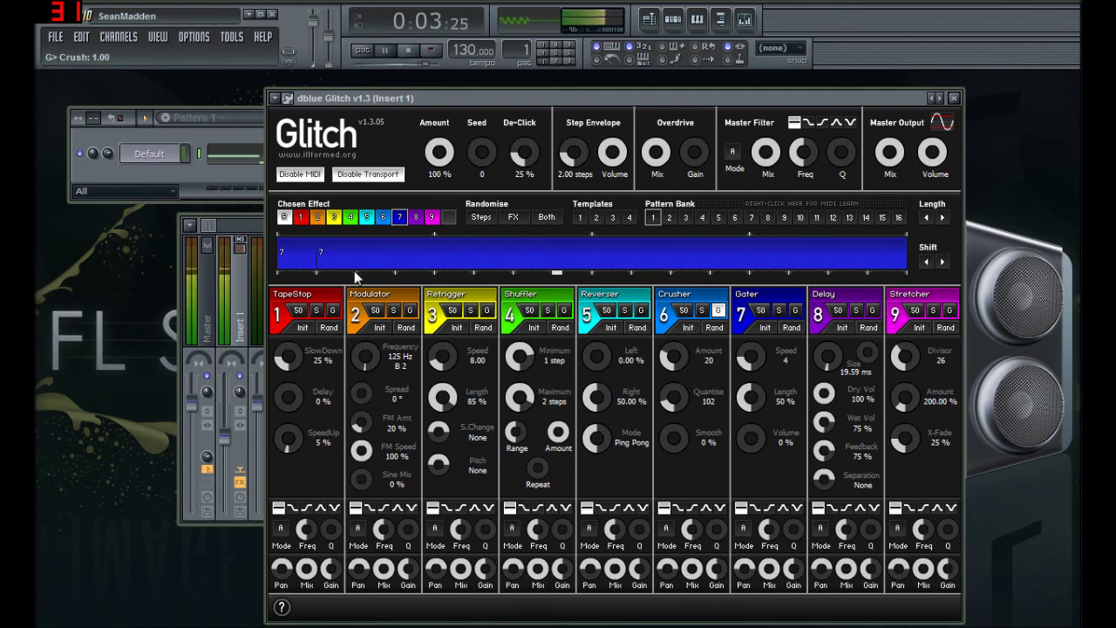
pyautogui.press('space')
pyautogui.click(356, 271)
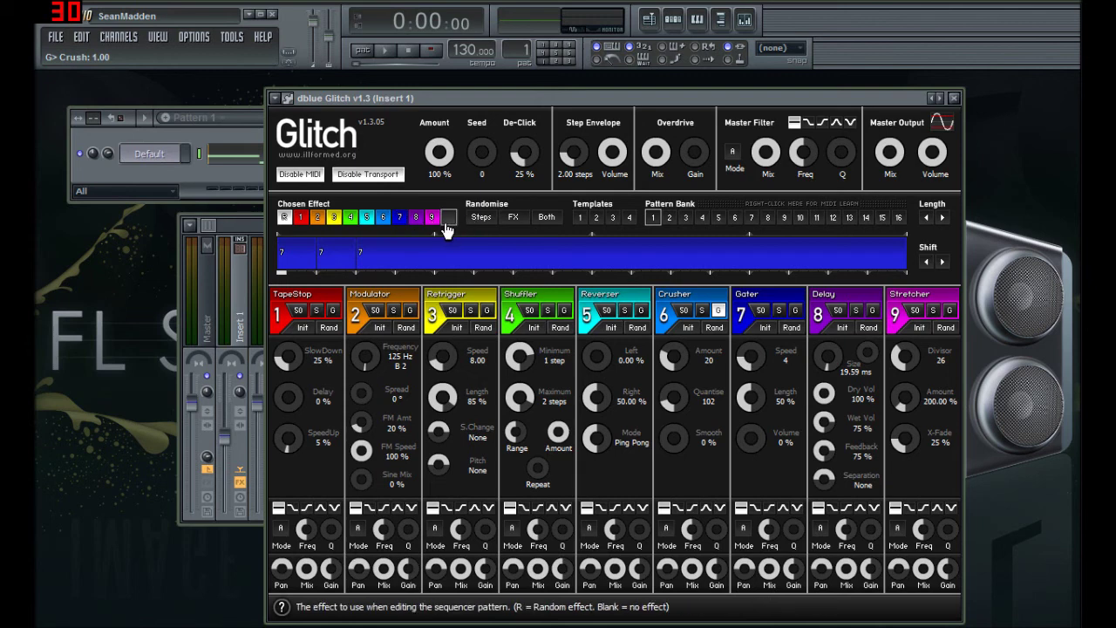
# Step: Blank out the second sequencer step and the steps from the fourth onward, keeping Gater on steps 1 and 3
pyautogui.press('space')
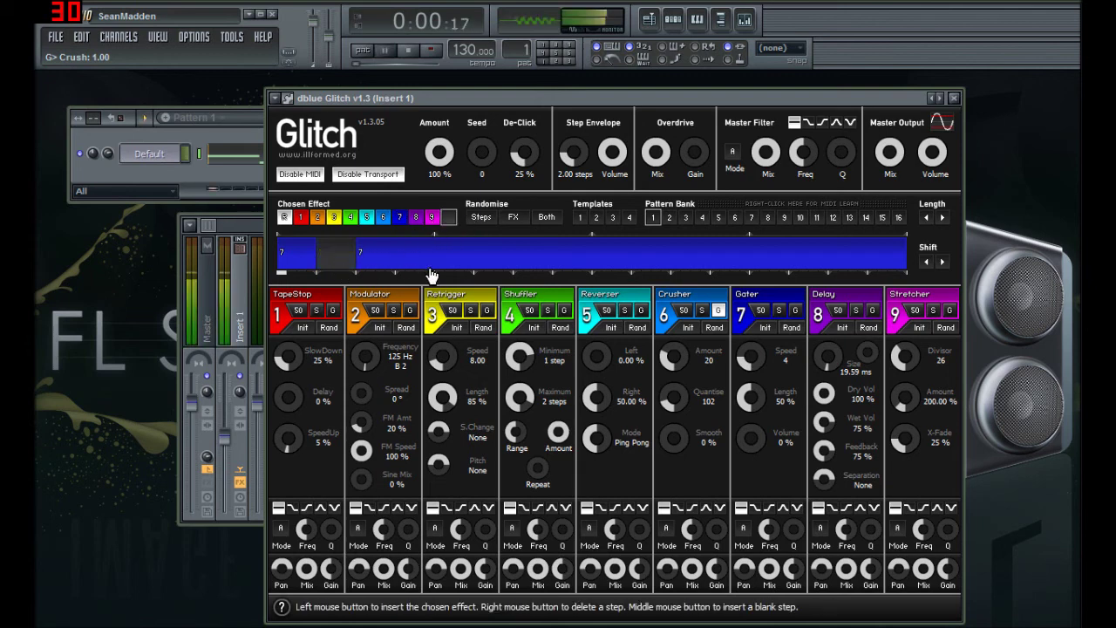
pyautogui.press('space')
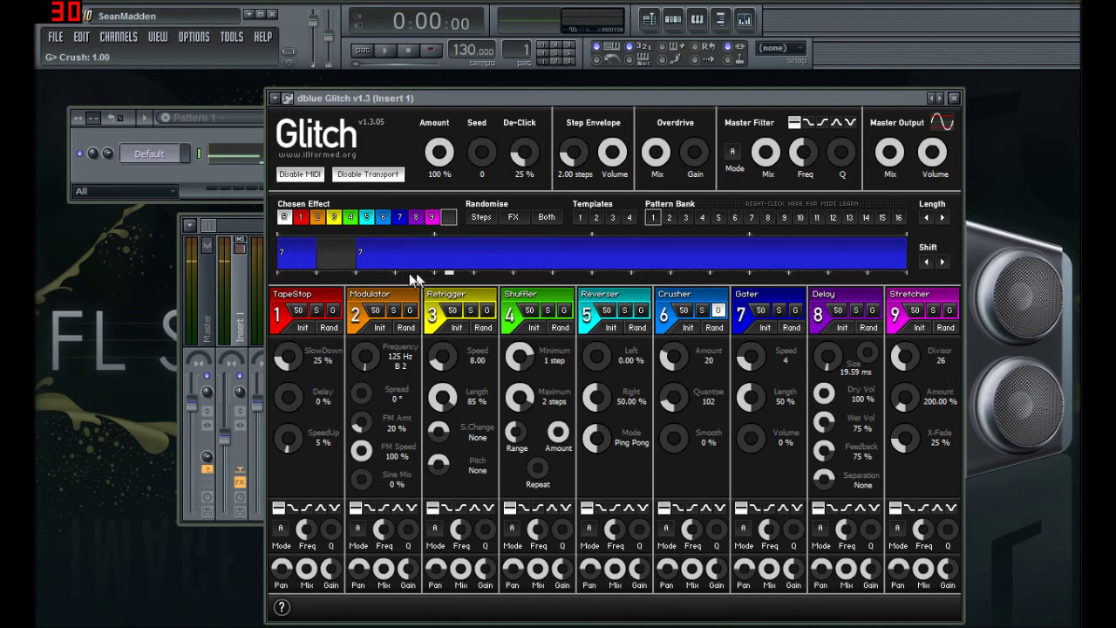
pyautogui.middleClick(397, 273)
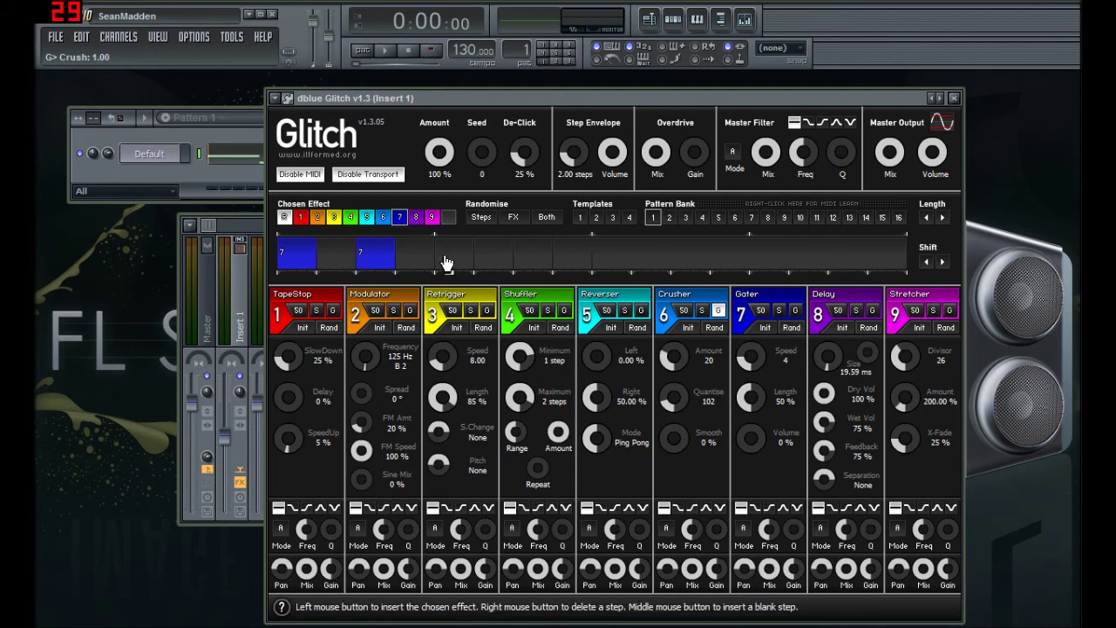
# Step: Add single Gater blocks on sequencer steps 5 and 7, playing the pattern to check the rhythm
pyautogui.press('space')
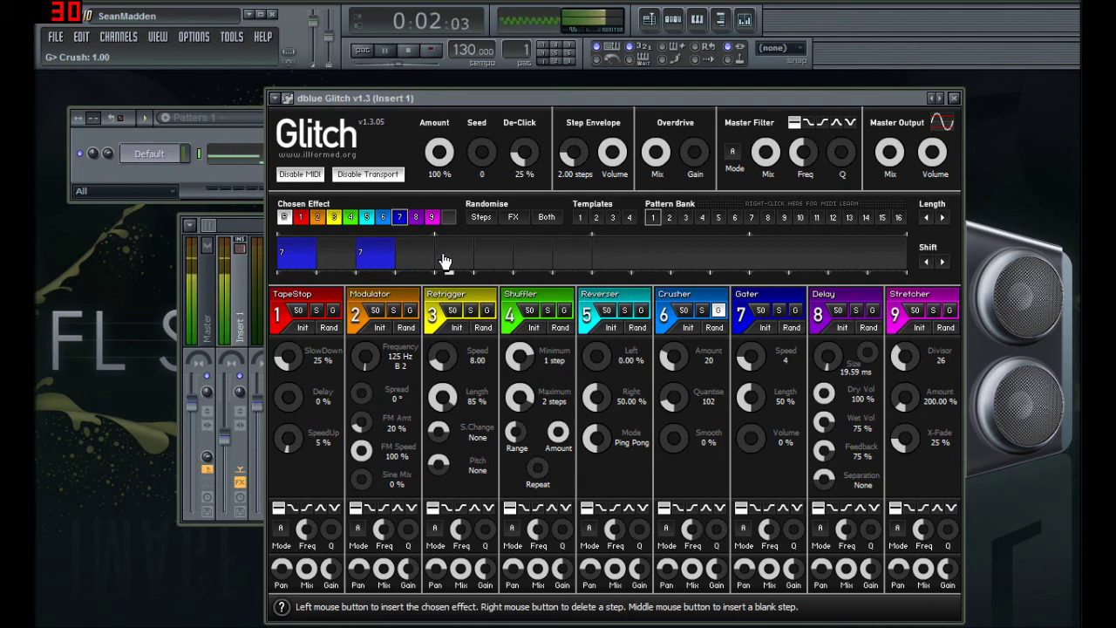
pyautogui.press('space')
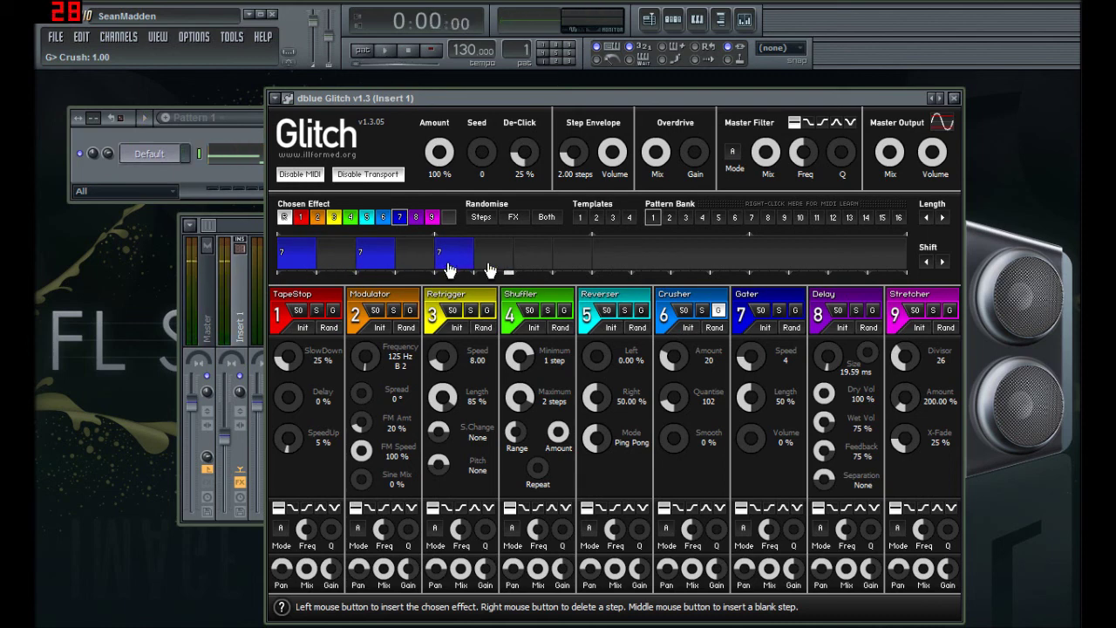
pyautogui.press('space')
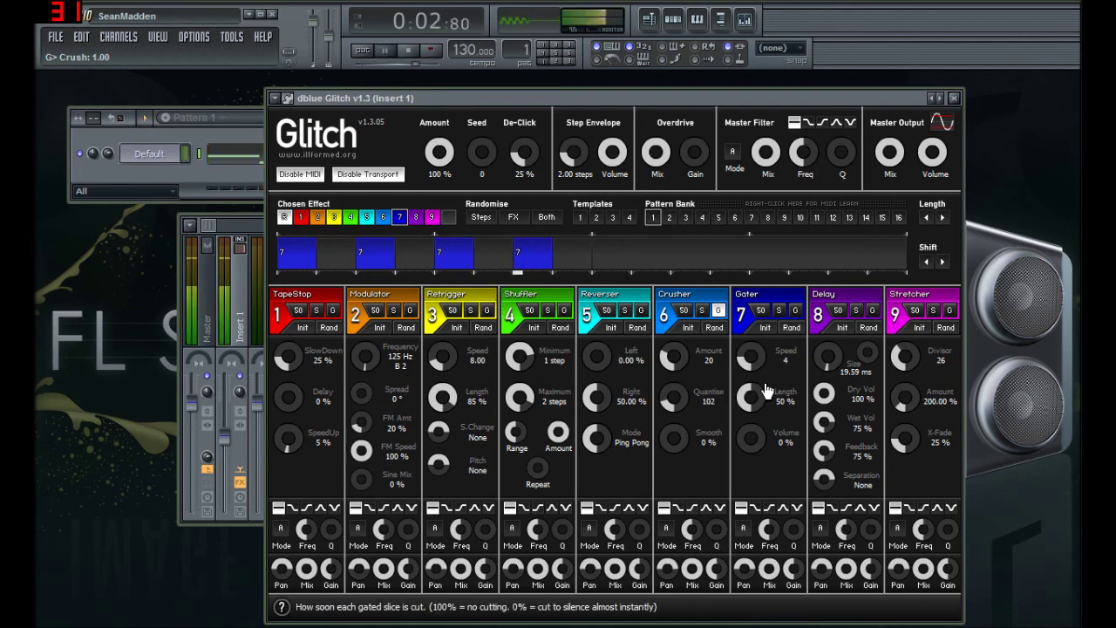
# Step: Adjust the Gater speed to 3.78, stop playback and close the Glitch plugin
pyautogui.moveTo(759, 370); pyautogui.dragTo(758, 365)
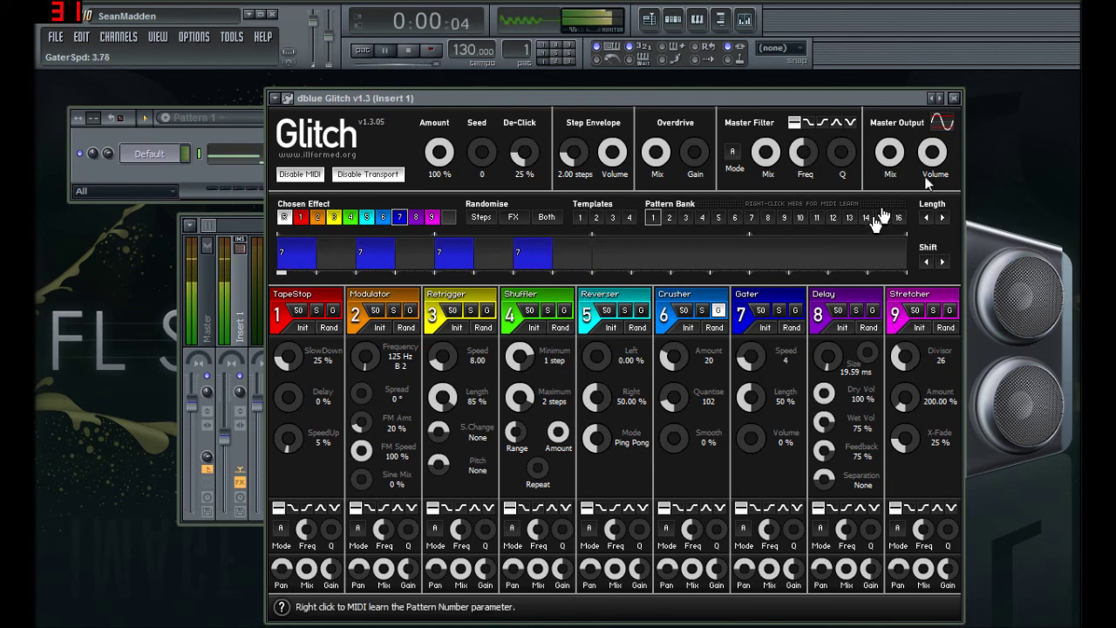
pyautogui.press('space')
pyautogui.click(954, 99)
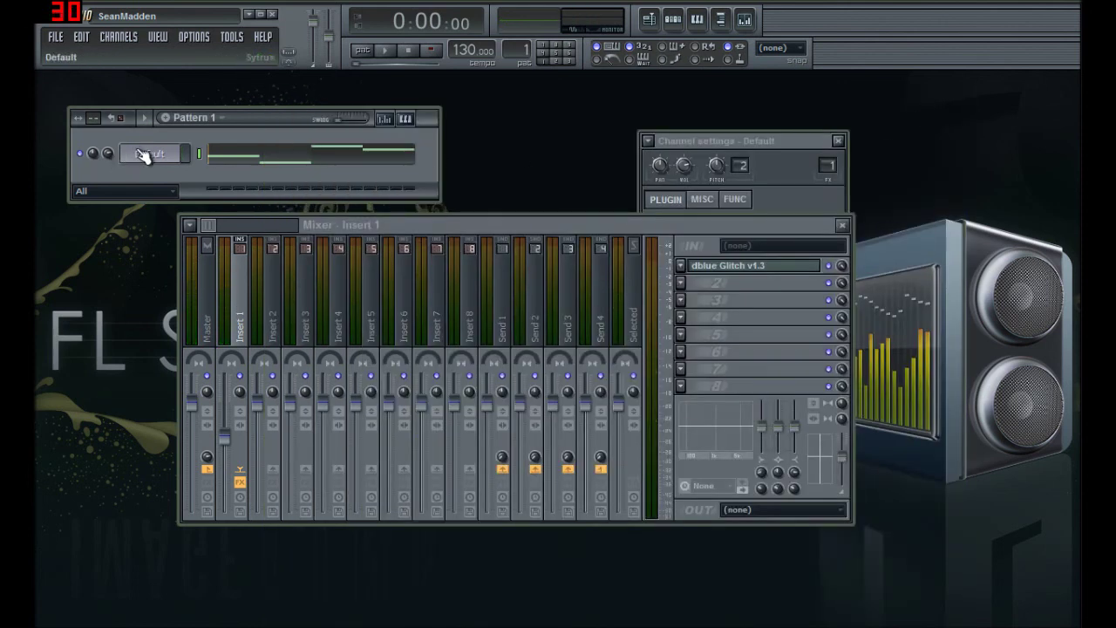
# Step: Delete all four notes from the Default channel's piano roll and close the piano roll
pyautogui.click(262, 162)
pyautogui.rightClick(218, 319)
pyautogui.rightClick(332, 357)
pyautogui.rightClick(470, 268)
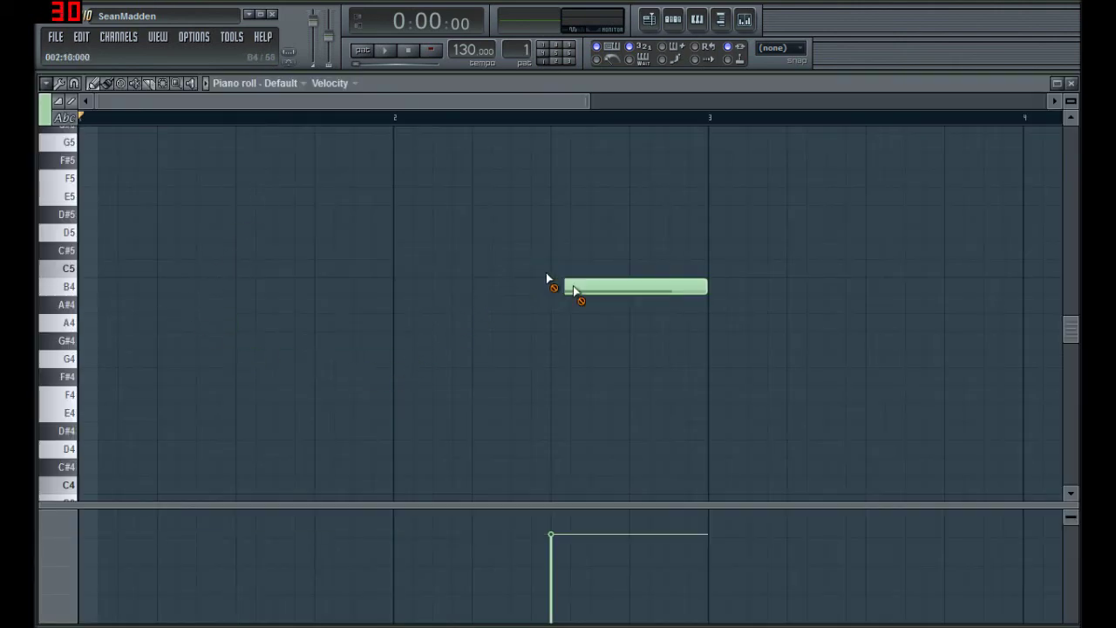
pyautogui.rightClick(563, 286)
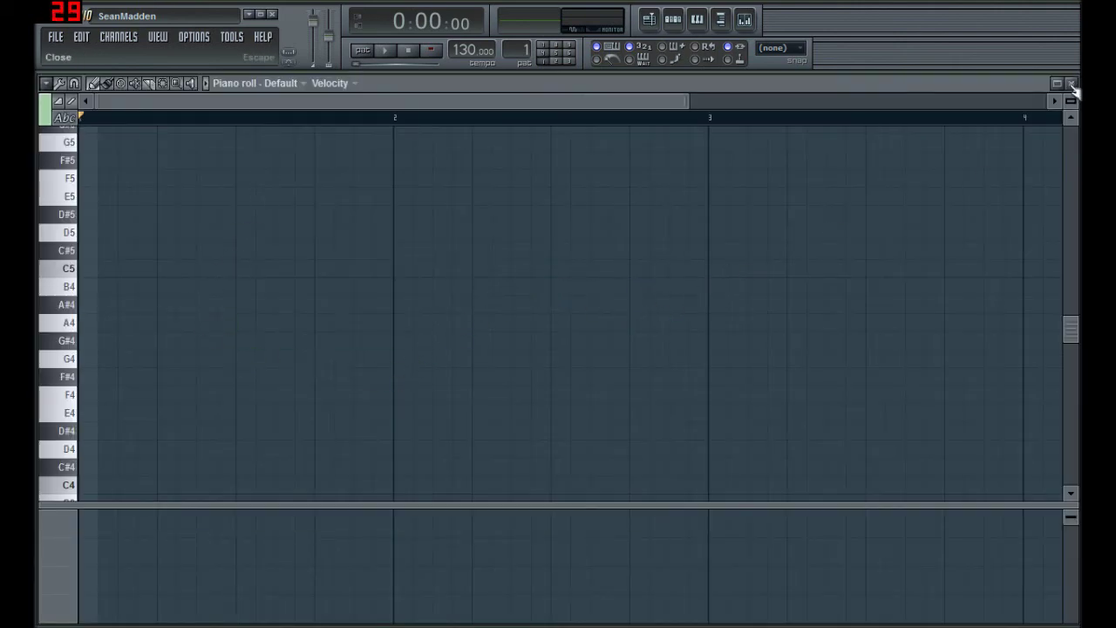
pyautogui.click(1071, 84)
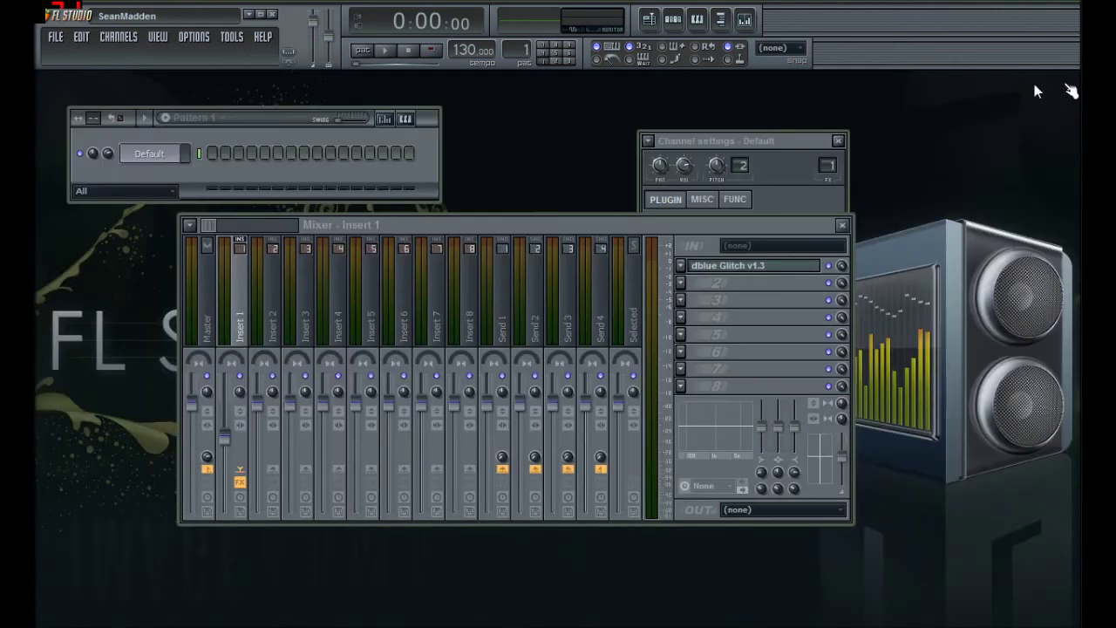
# Step: Load the metallic rubber preset in the Default channel's Sytrus synth
pyautogui.click(159, 162)
pyautogui.click(983, 97)
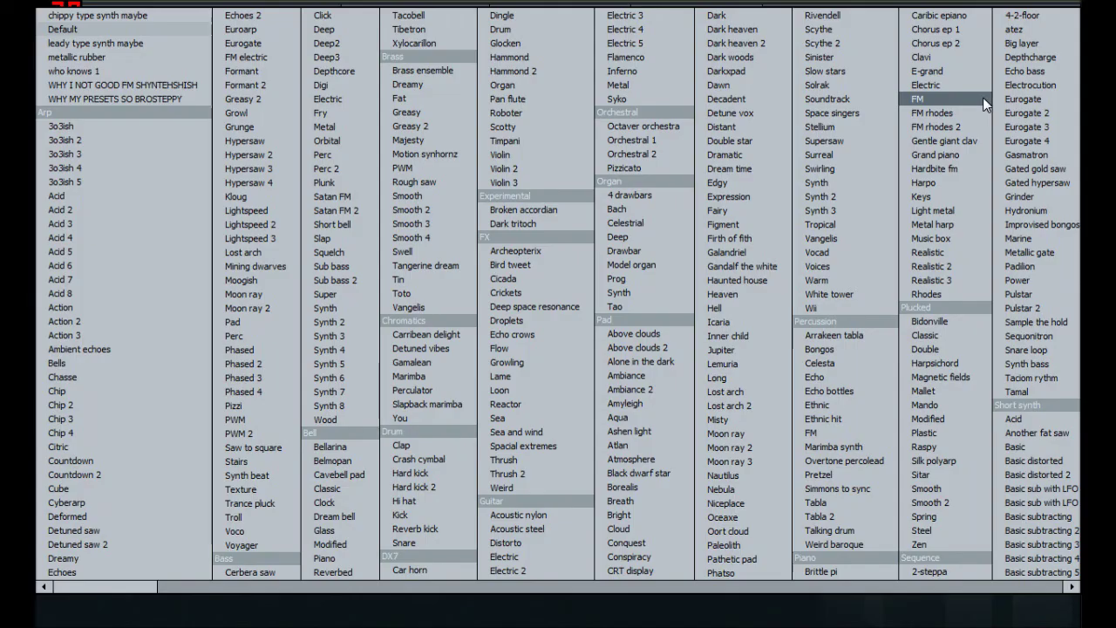
pyautogui.click(113, 58)
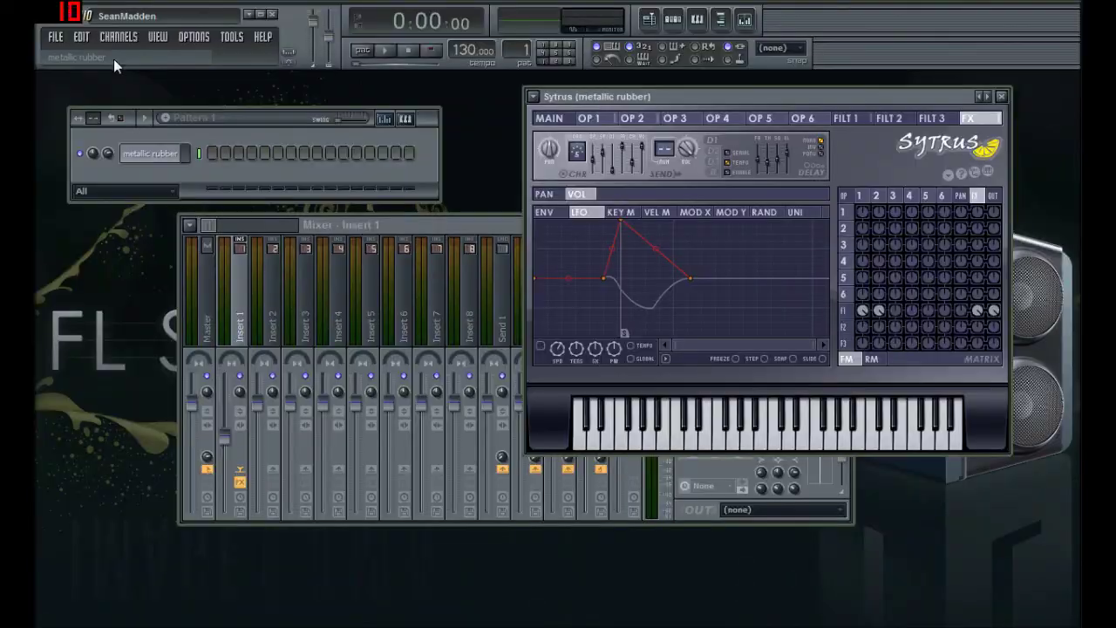
# Step: Audition the metallic rubber sound with a few keyboard notes, and close the Sytrus and channel settings windows
pyautogui.click(801, 448)
pyautogui.click(773, 453)
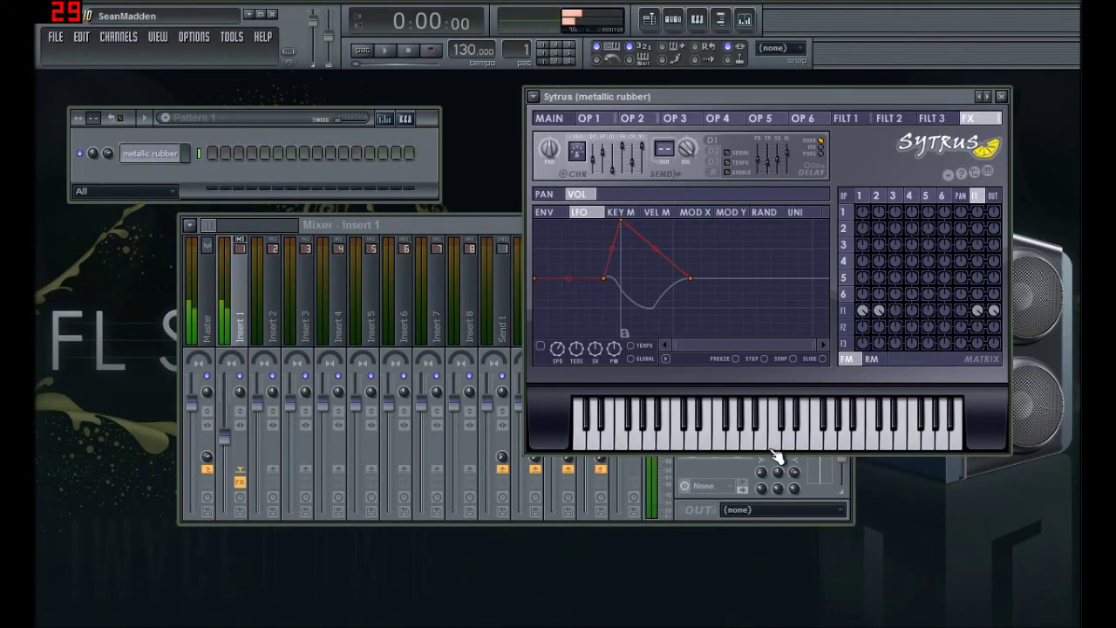
pyautogui.click(758, 438)
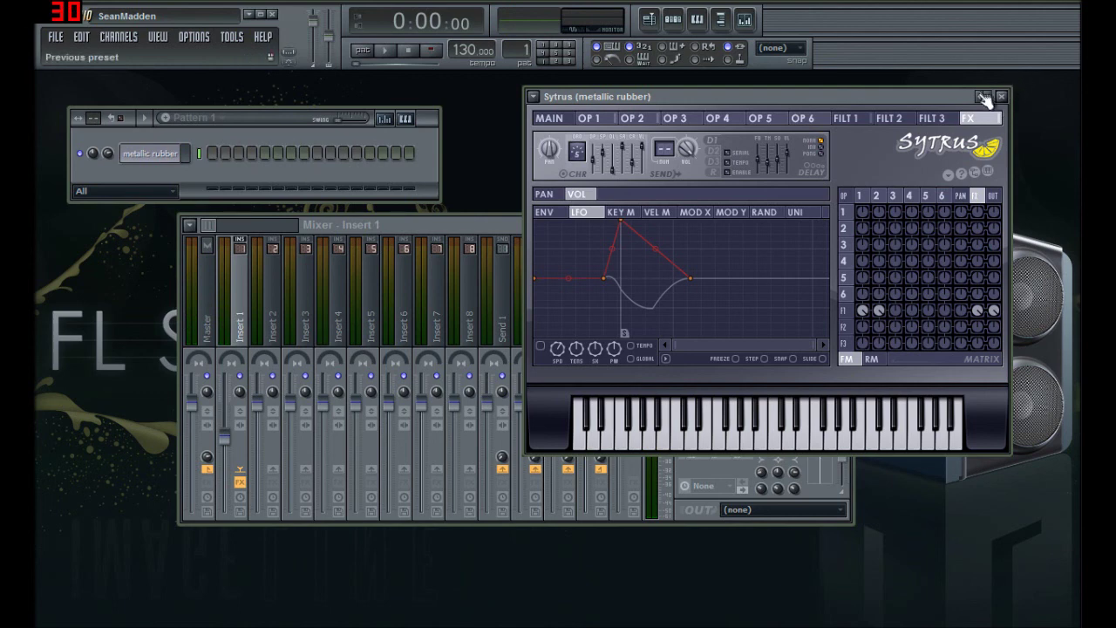
pyautogui.click(1002, 97)
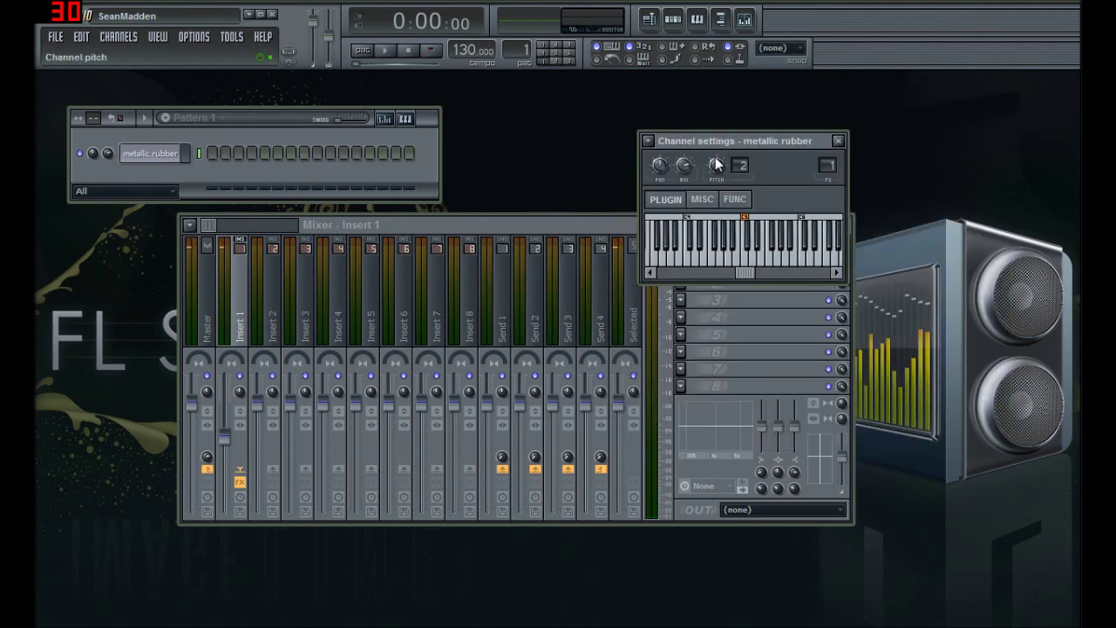
pyautogui.click(838, 140)
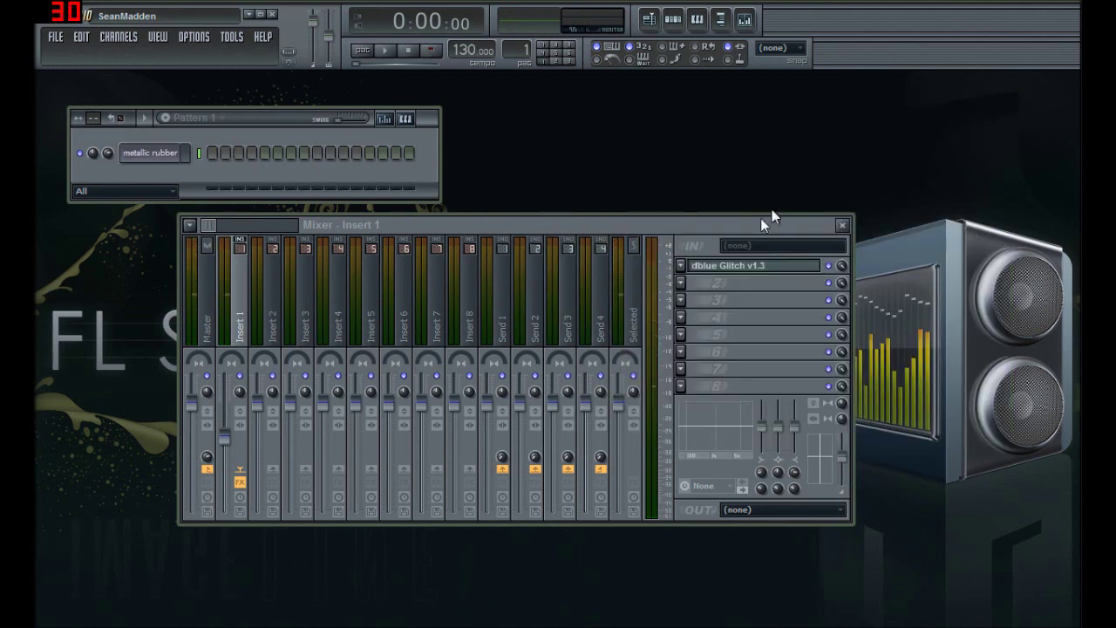
# Step: Remove dblue Glitch from the first effect slot of Insert 1 and collapse the mixer window
pyautogui.click(685, 269)
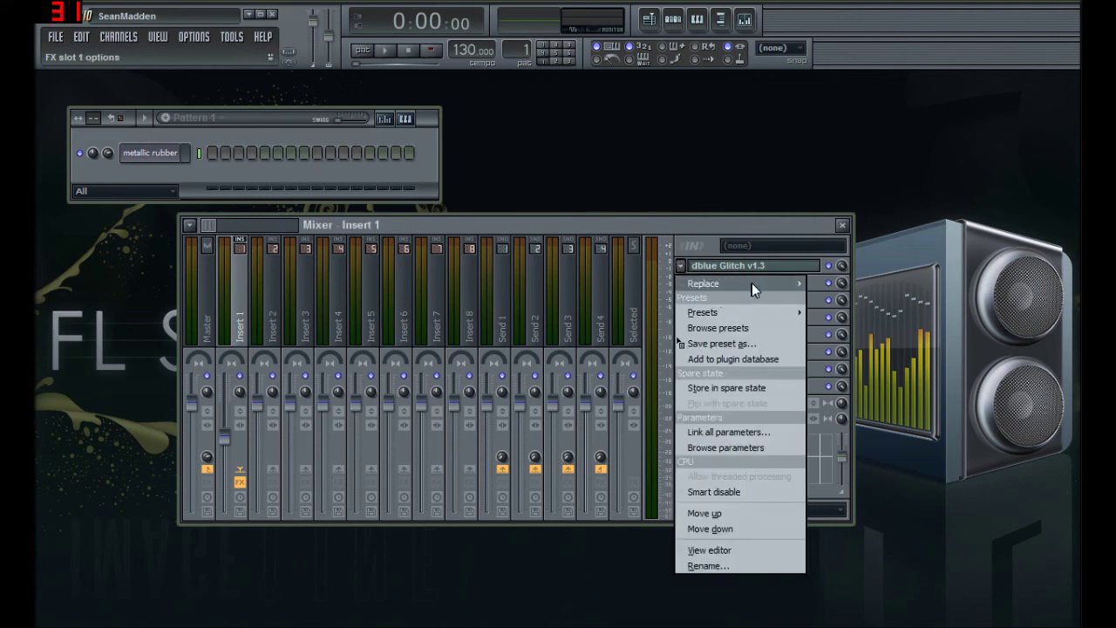
pyautogui.moveTo(752, 282)
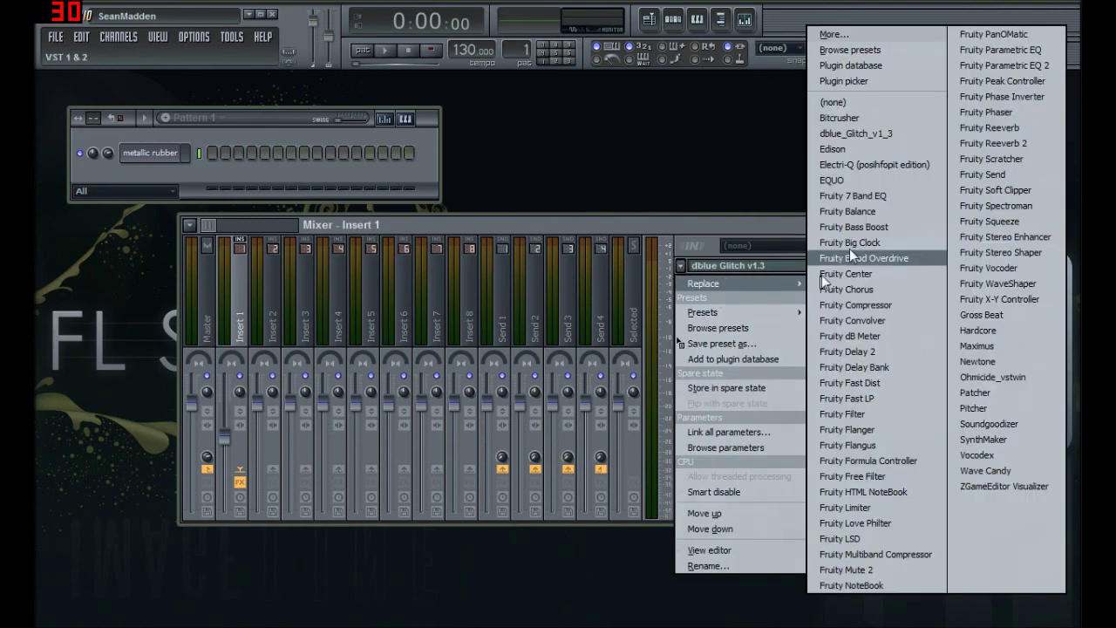
pyautogui.click(923, 106)
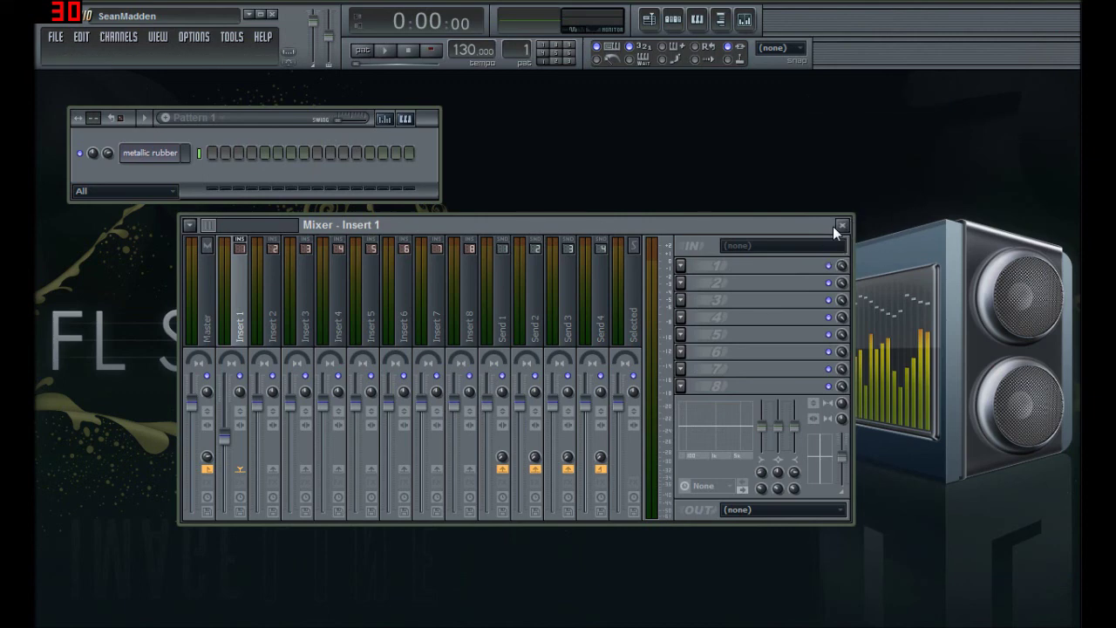
pyautogui.doubleClick(832, 226)
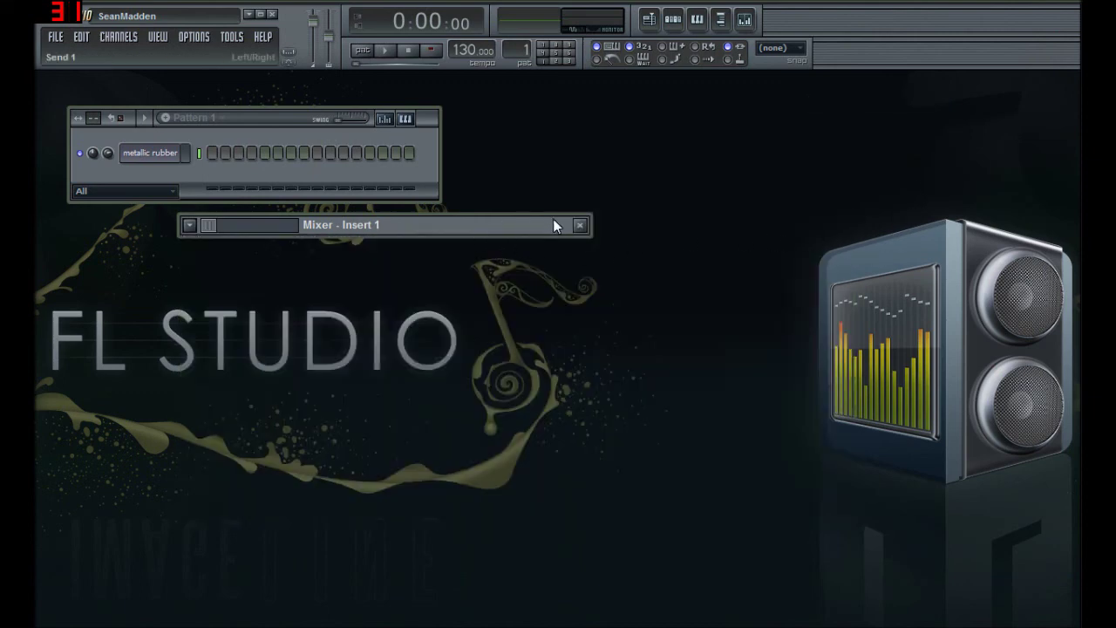